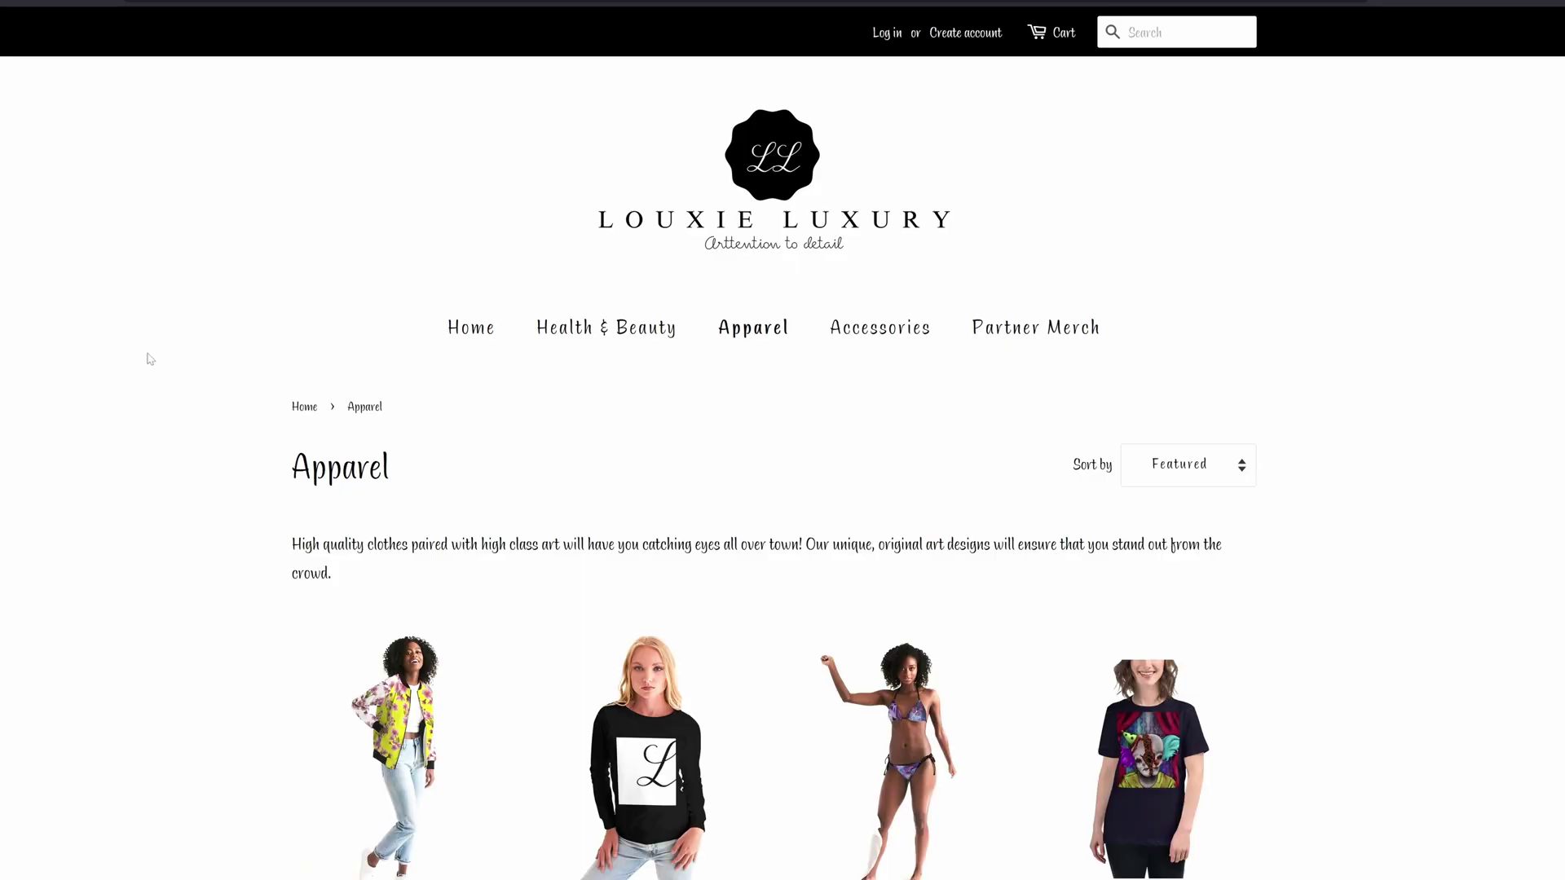
# Browse the Partner Merch apparel and view the white 24/7 Logo T-Shirt
pyautogui.scroll(-1, 157, 399)
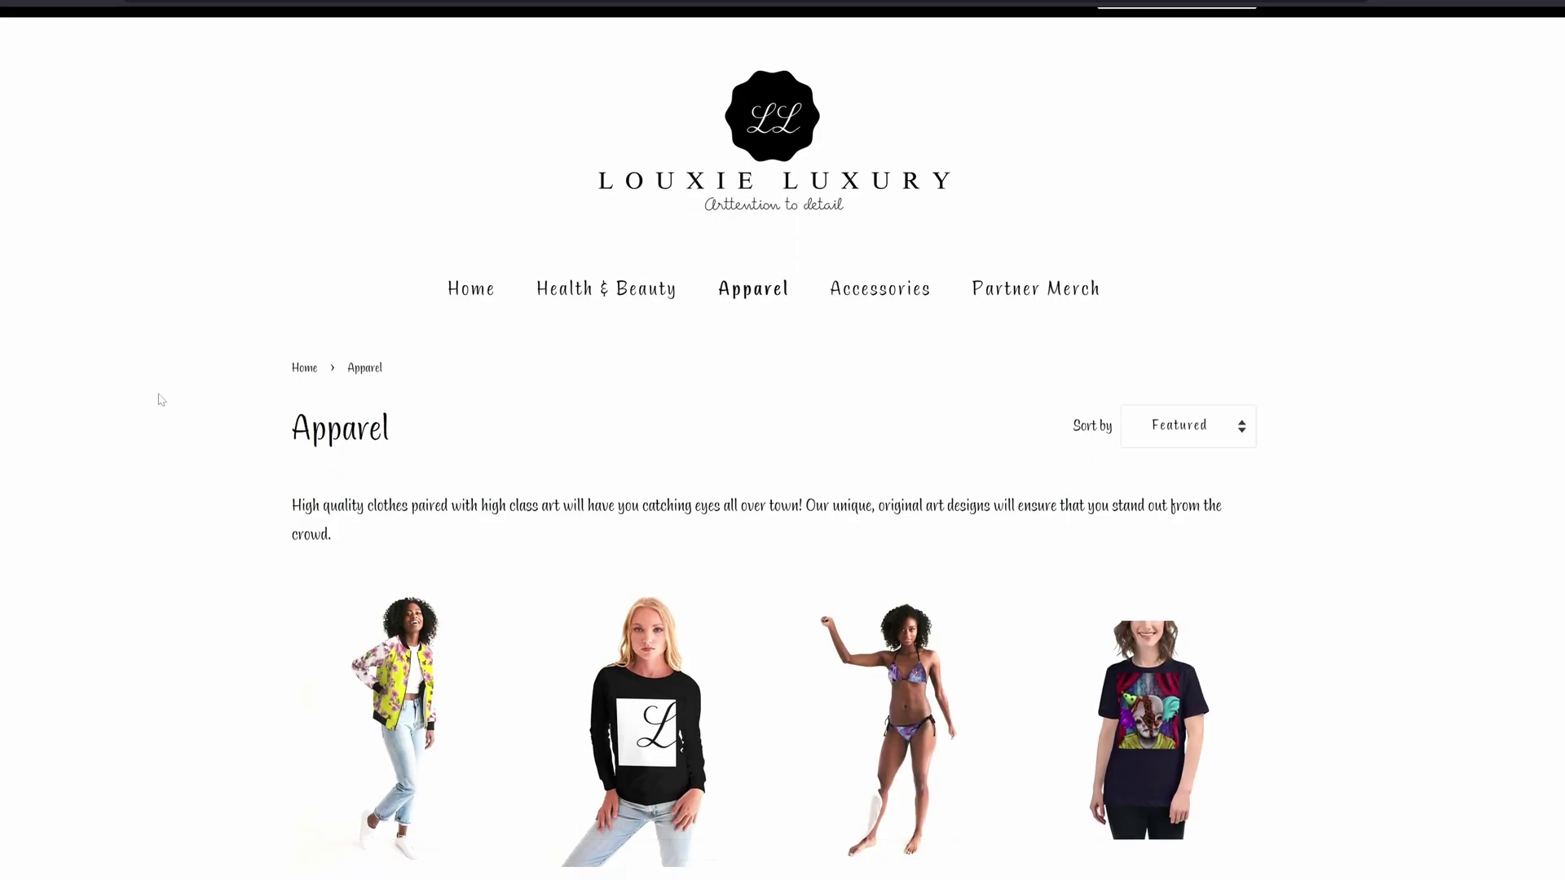
pyautogui.scroll(-6, 161, 400)
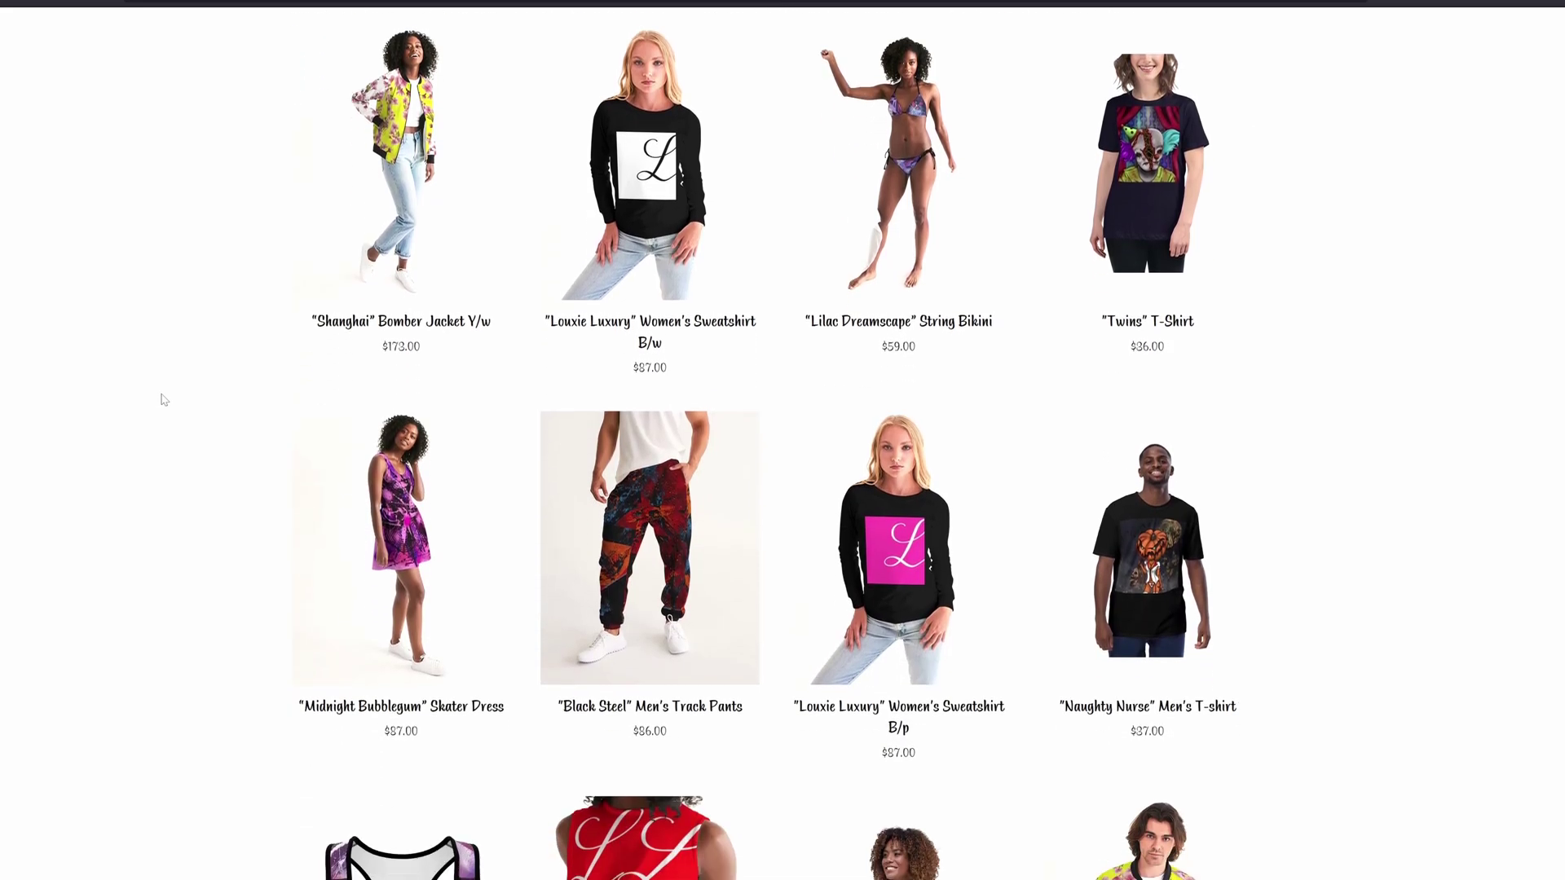
pyautogui.scroll(-7, 163, 398)
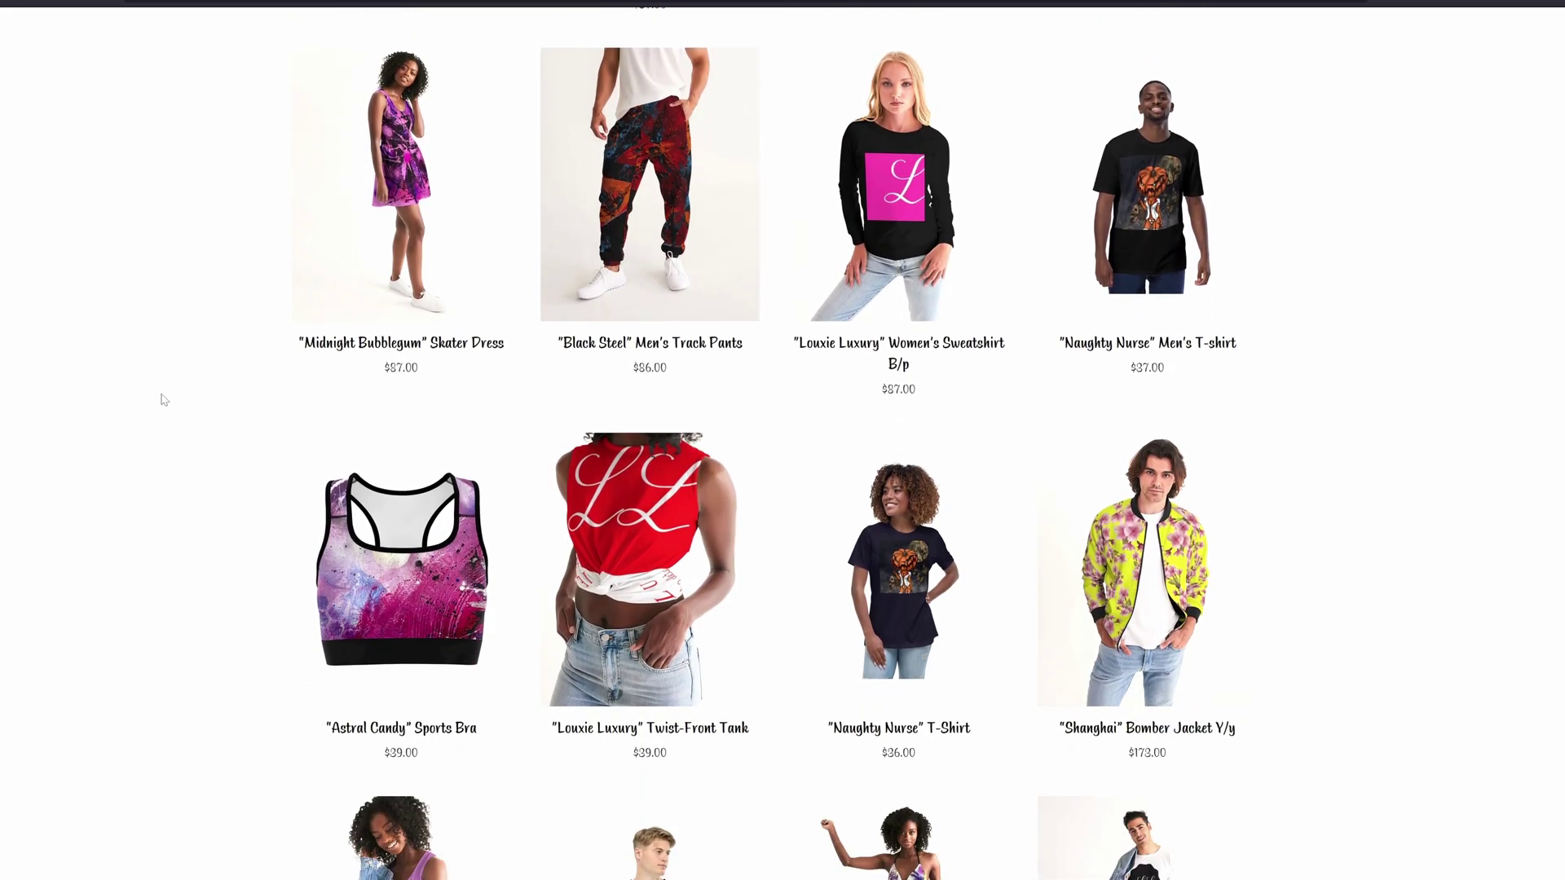
pyautogui.scroll(-5, 162, 399)
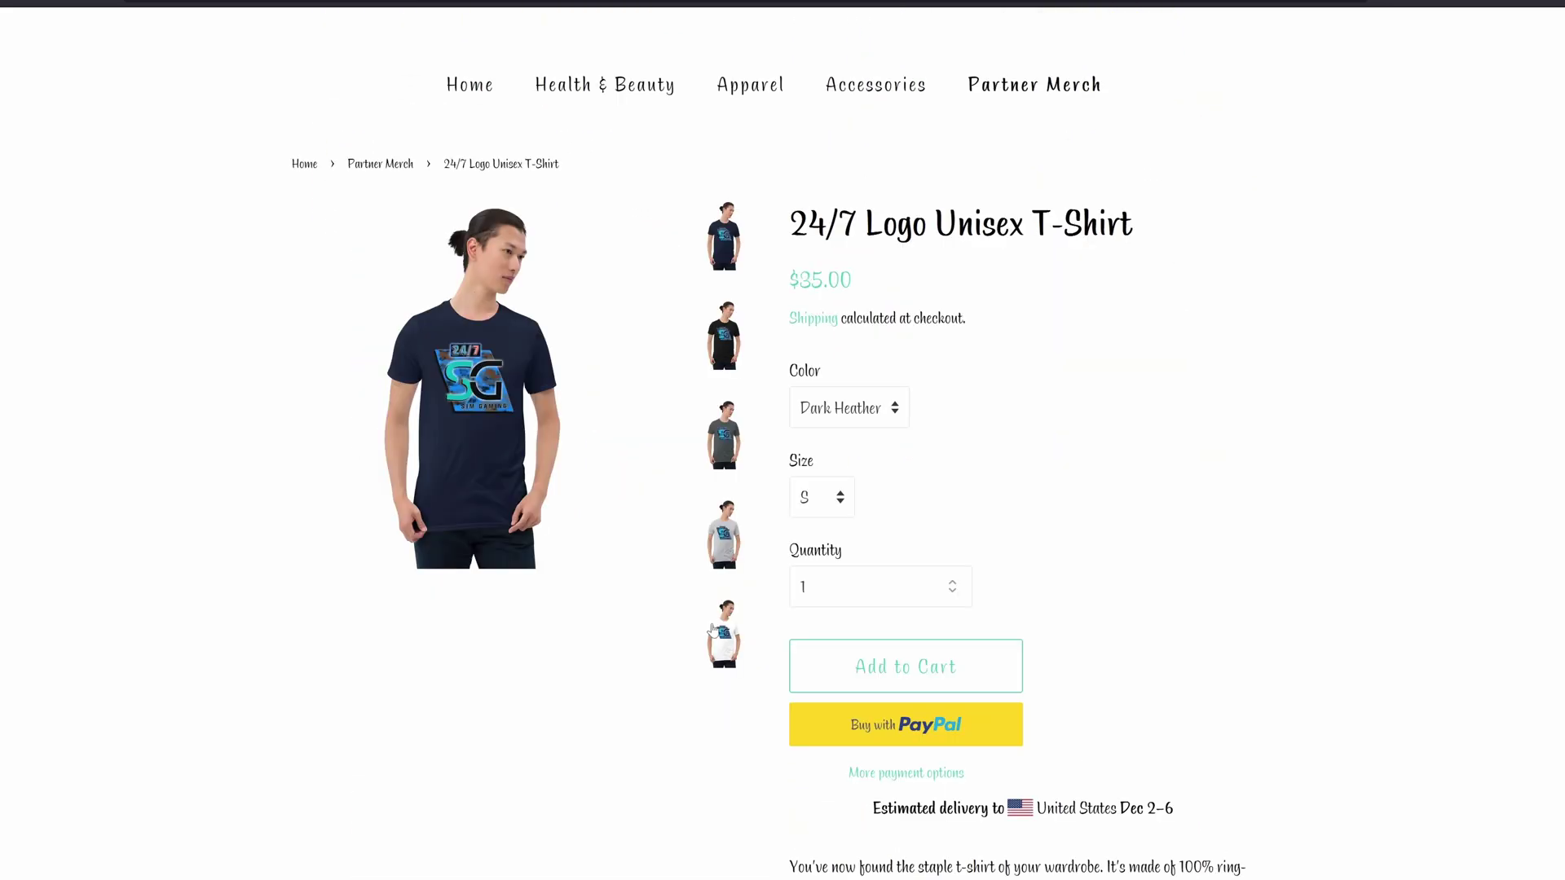
pyautogui.click(712, 628)
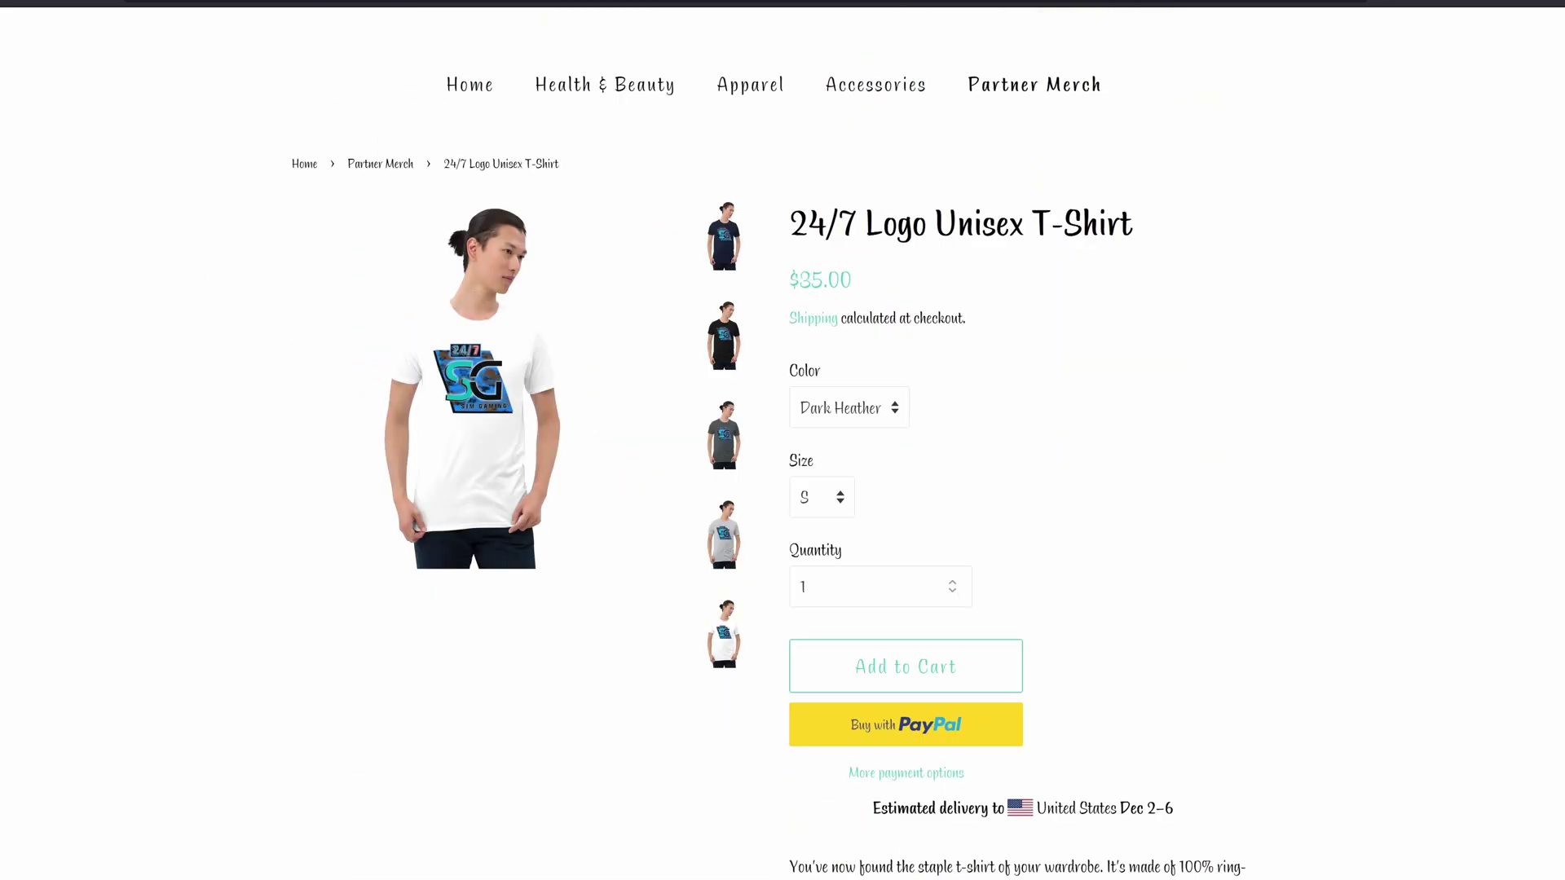
# Return to Partner Merch and enter 247 as the checkout discount code
pyautogui.click(380, 163)
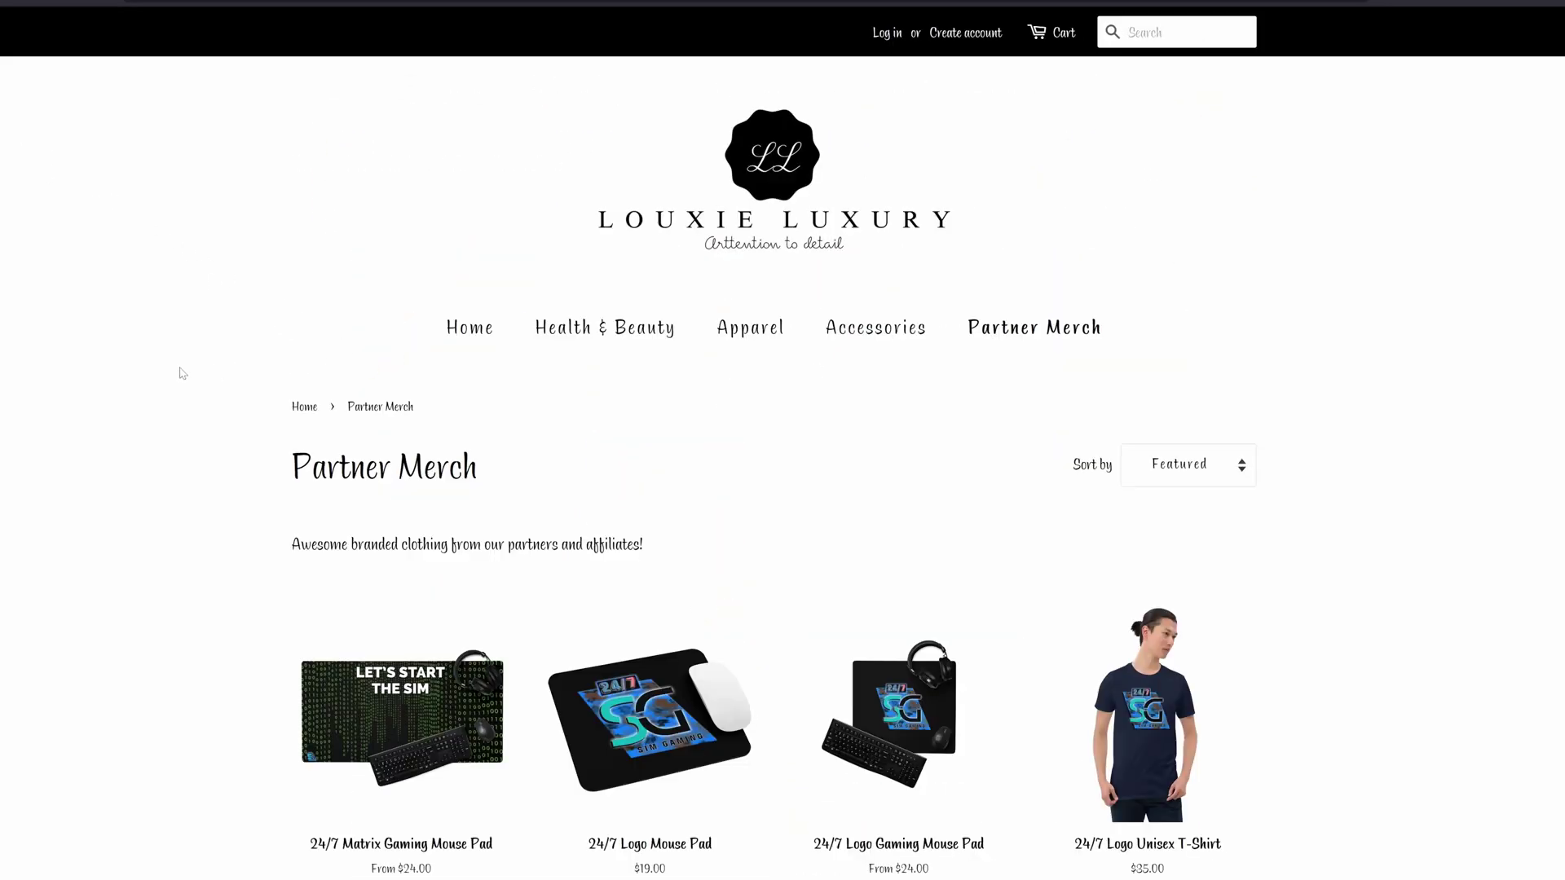
pyautogui.scroll(-6, 182, 373)
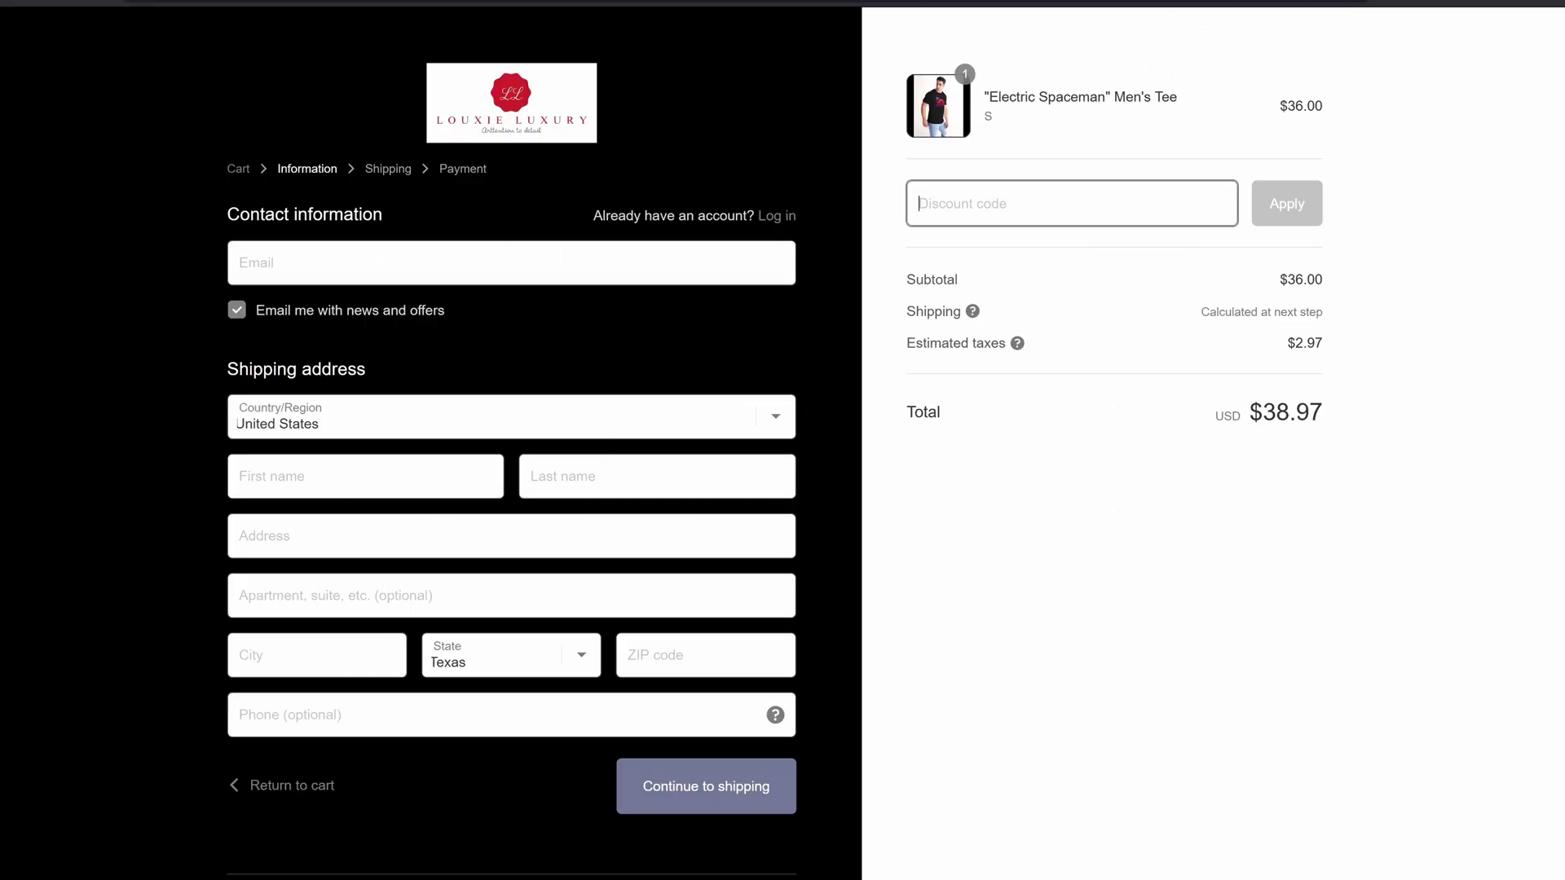
pyautogui.write('247')
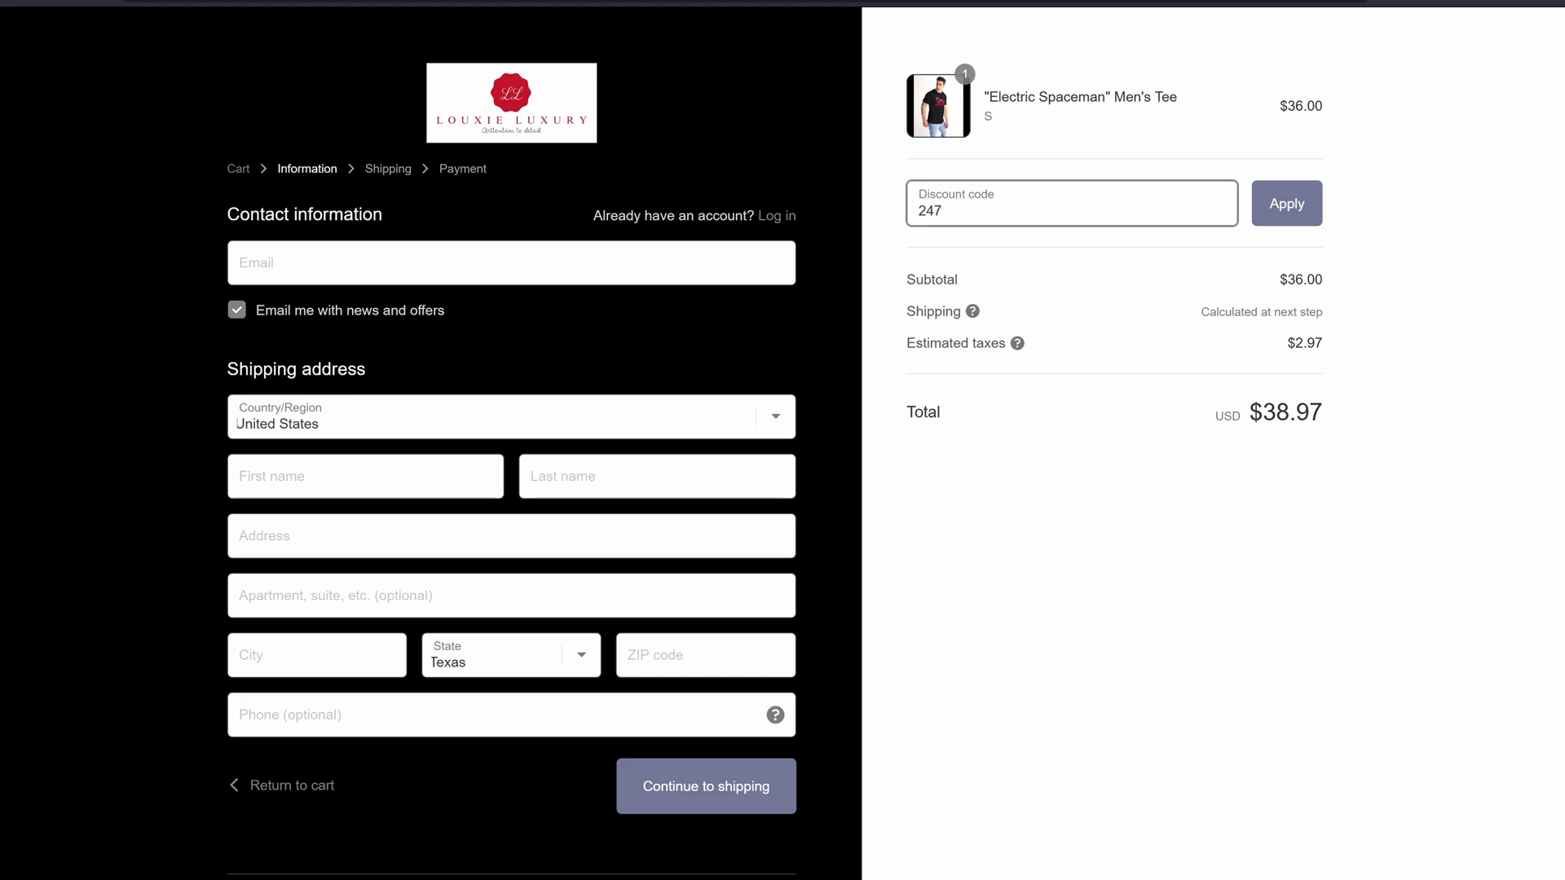
pyautogui.write('sg')
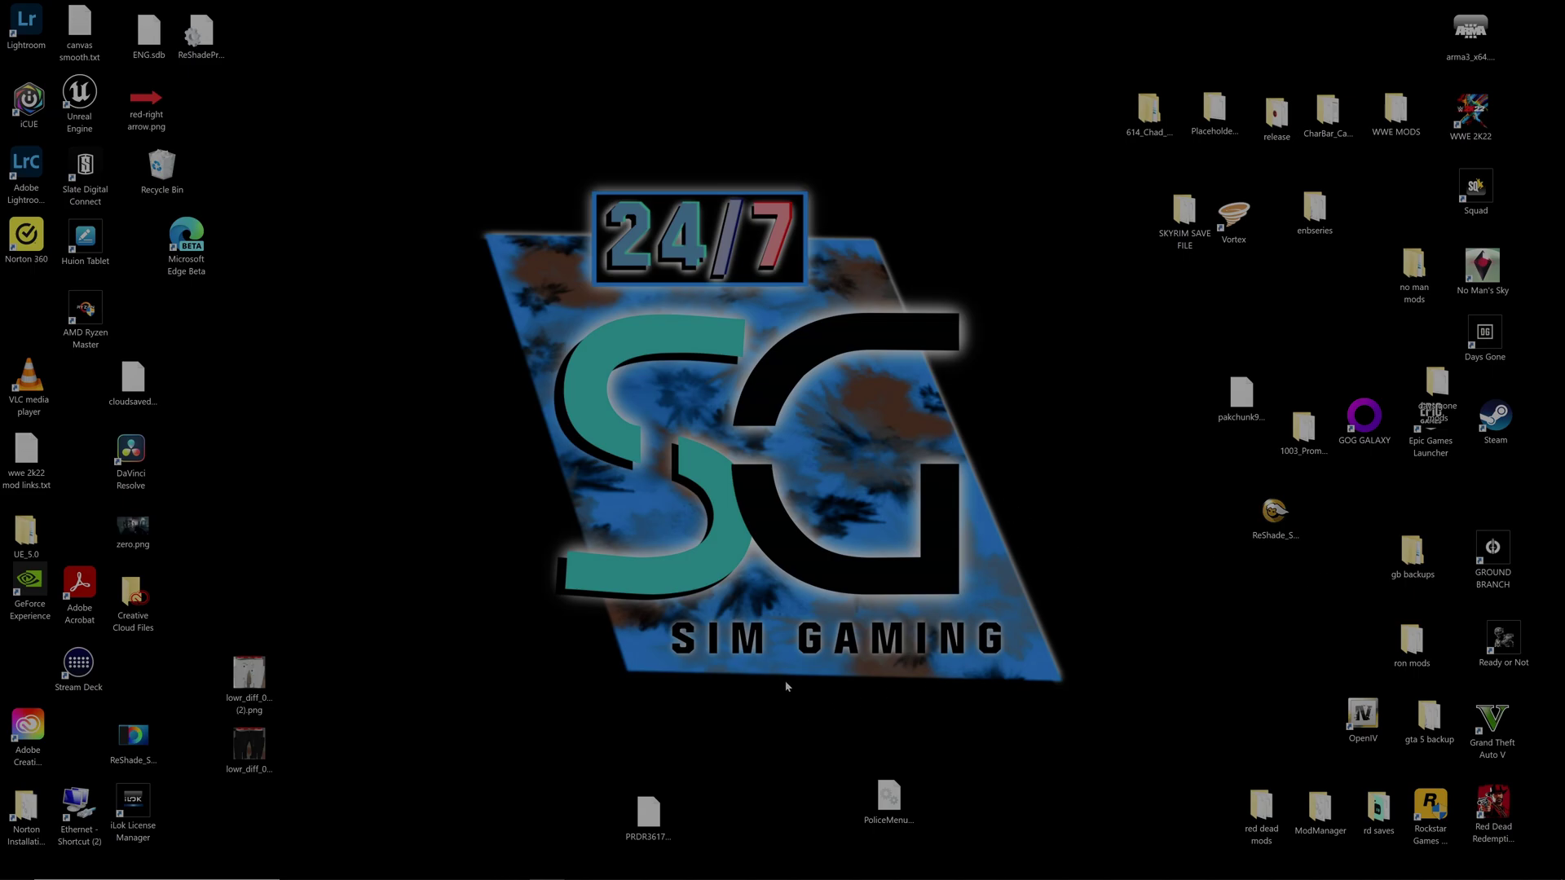
# Download the Rockstar Corsi Faux Jeans archive from GTA5-Mods in Firefox and open it
pyautogui.press('super')
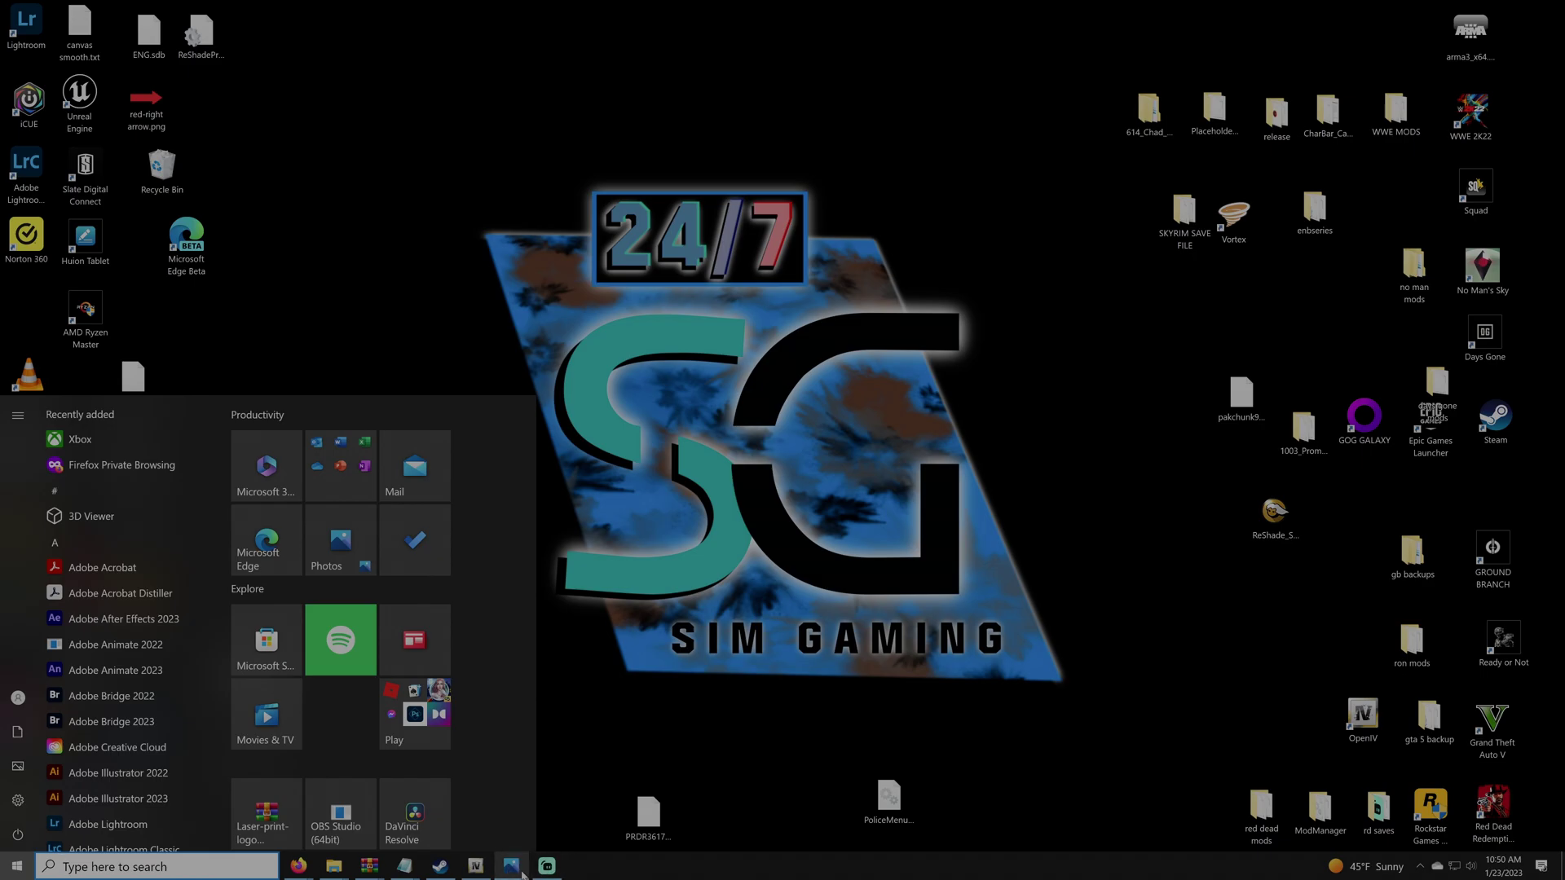
pyautogui.moveTo(299, 873)
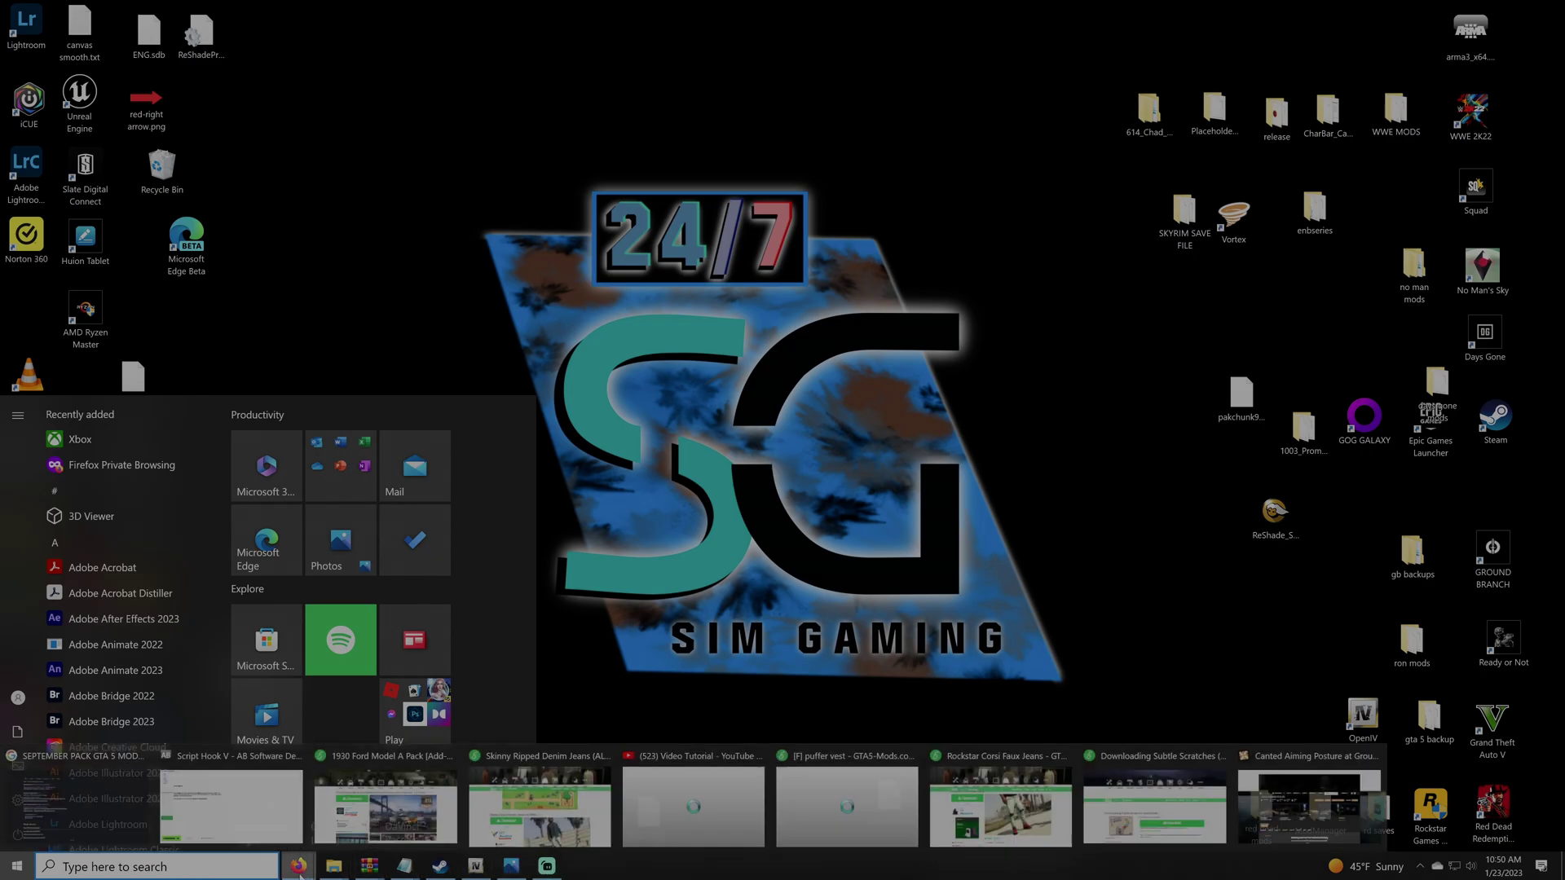
pyautogui.click(1000, 806)
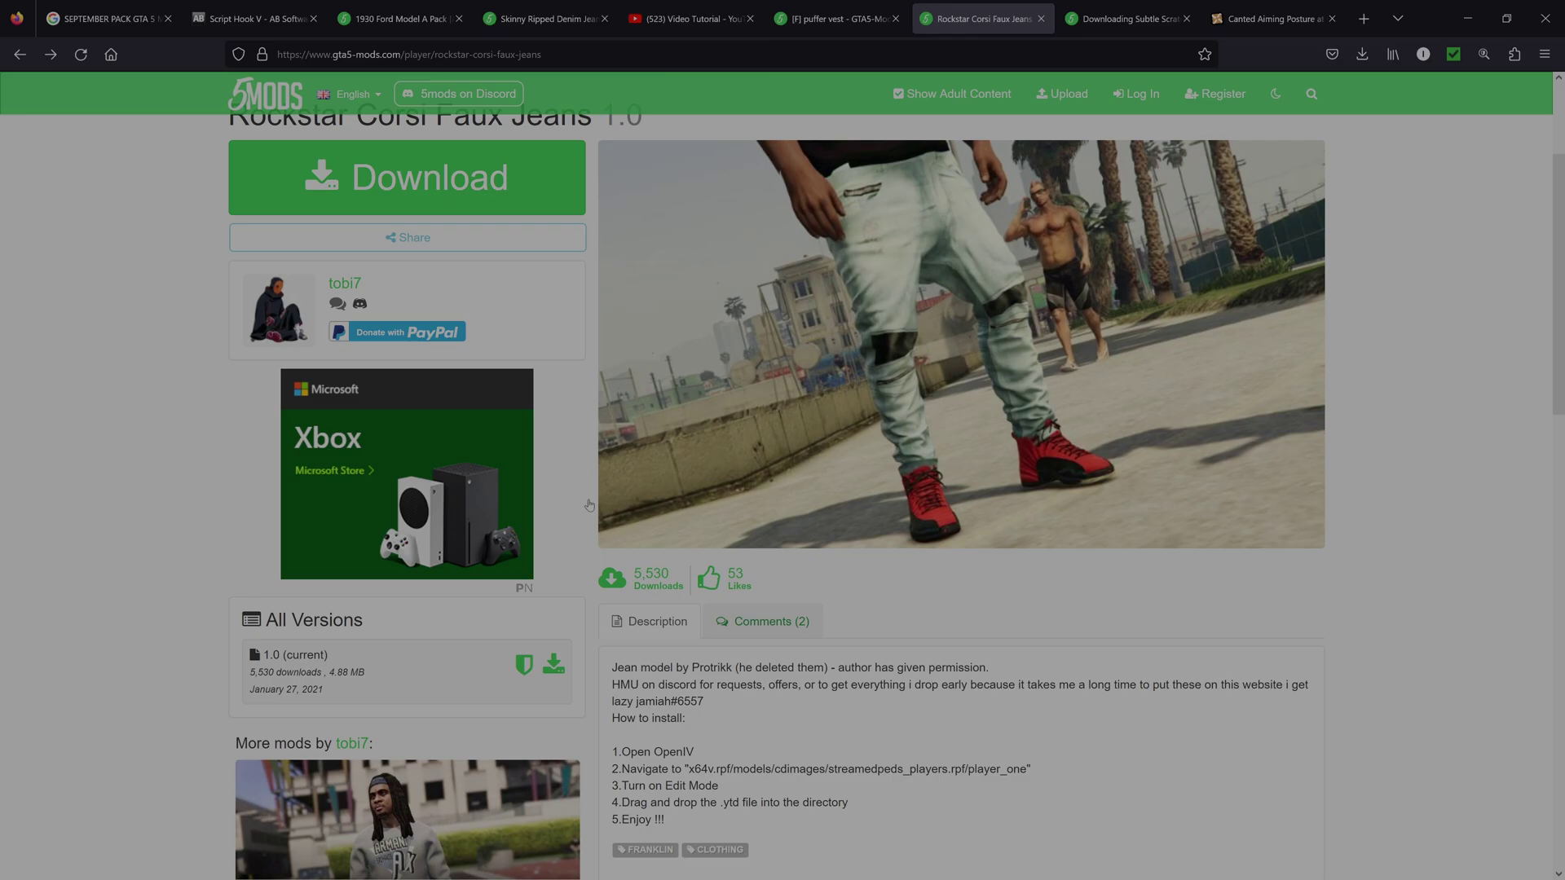
pyautogui.scroll(2, 517, 501)
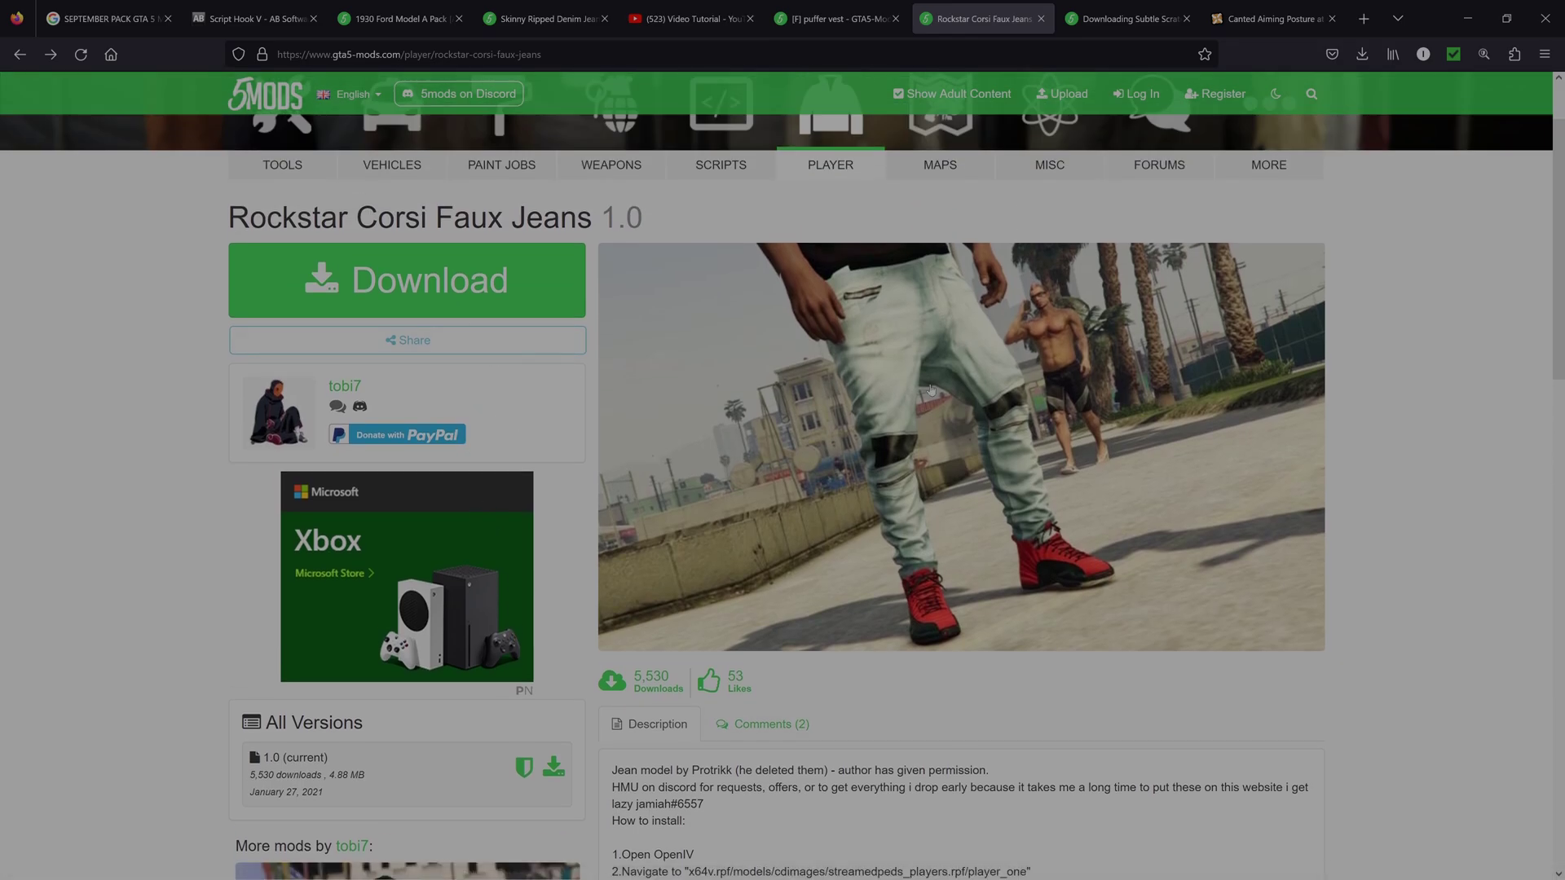
pyautogui.click(432, 293)
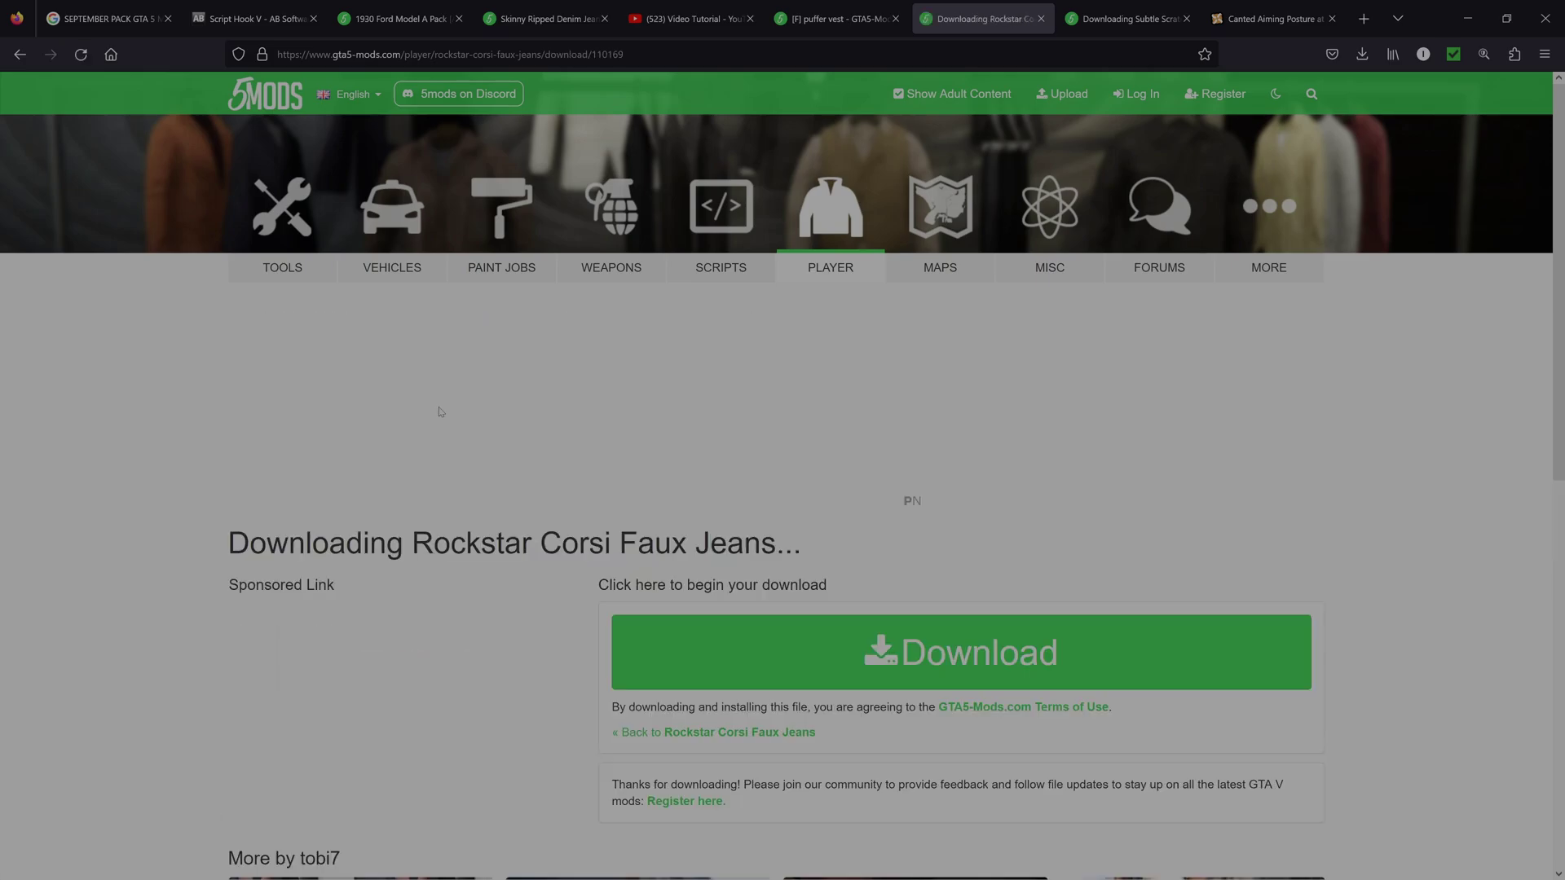
pyautogui.click(933, 668)
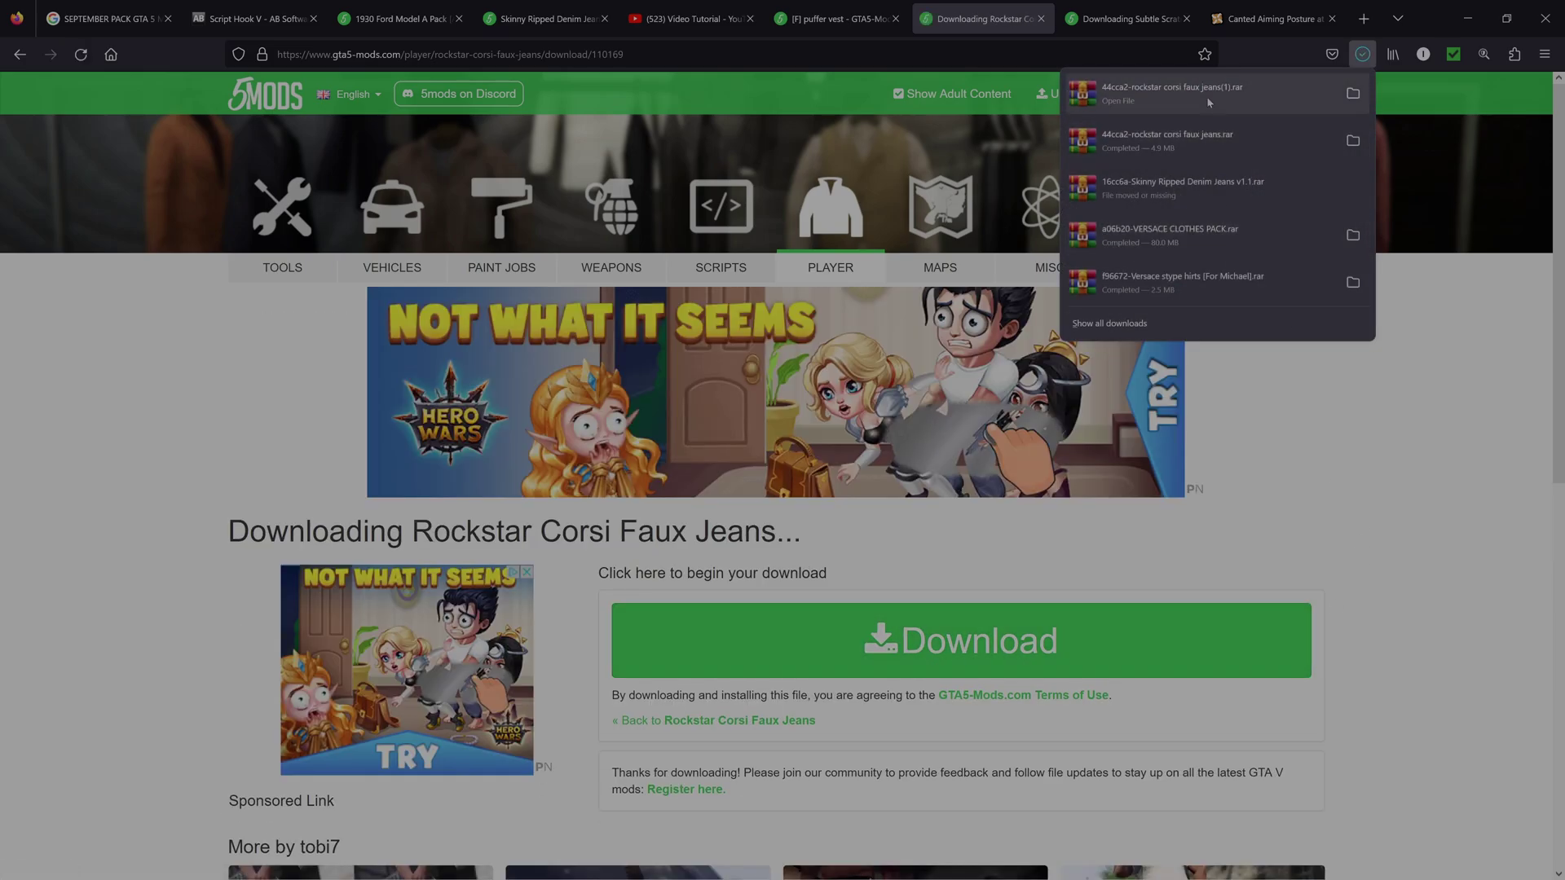
pyautogui.click(1209, 99)
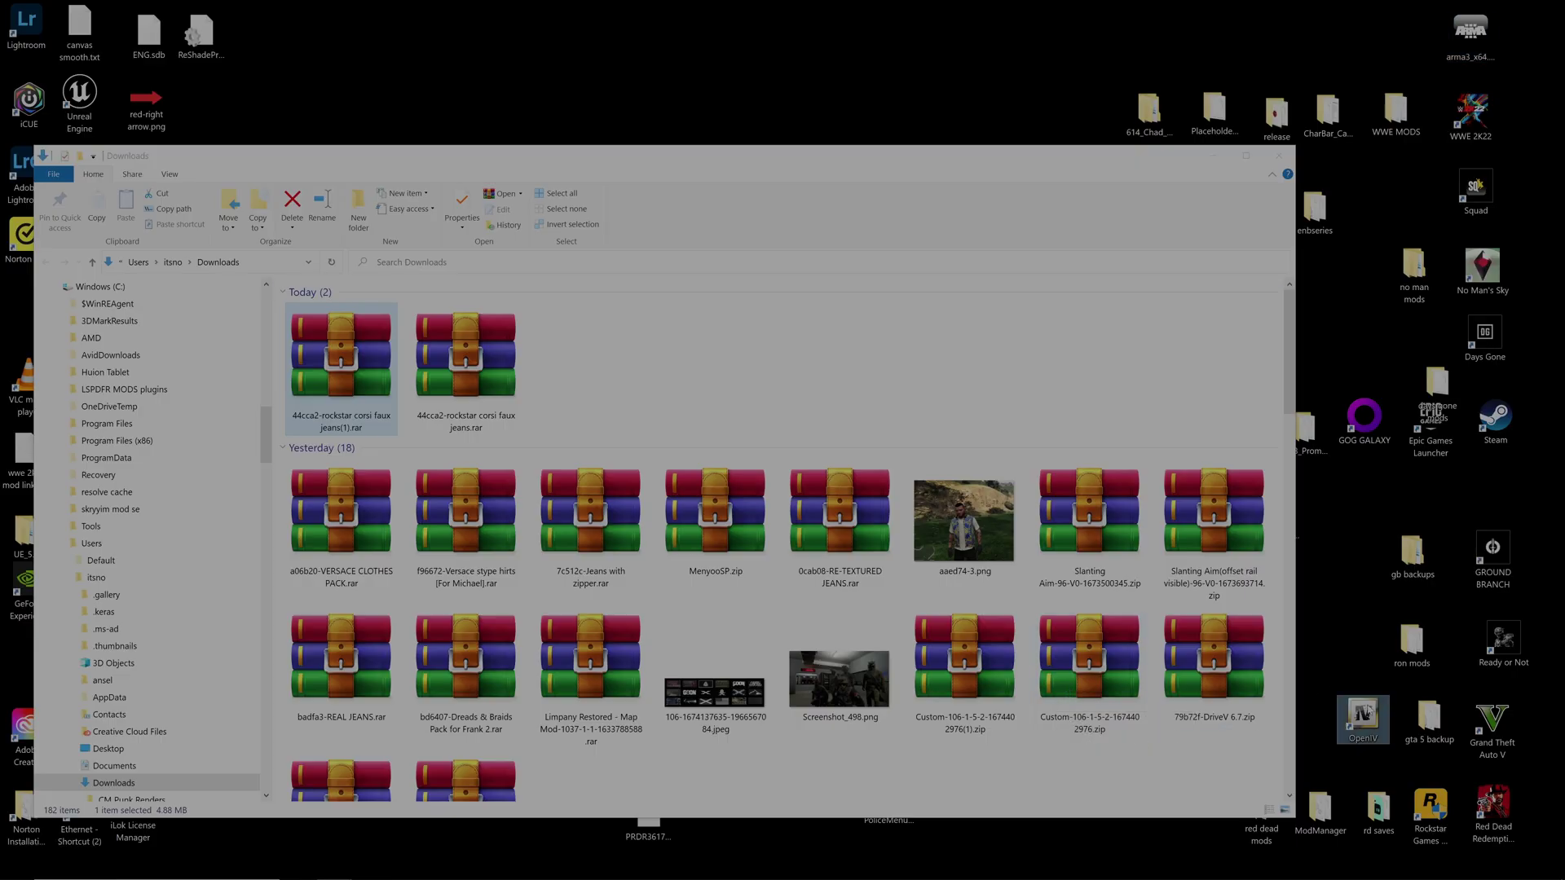
# Launch OpenIV from the desktop for Grand Theft Auto V on Windows
pyautogui.doubleClick(1368, 712)
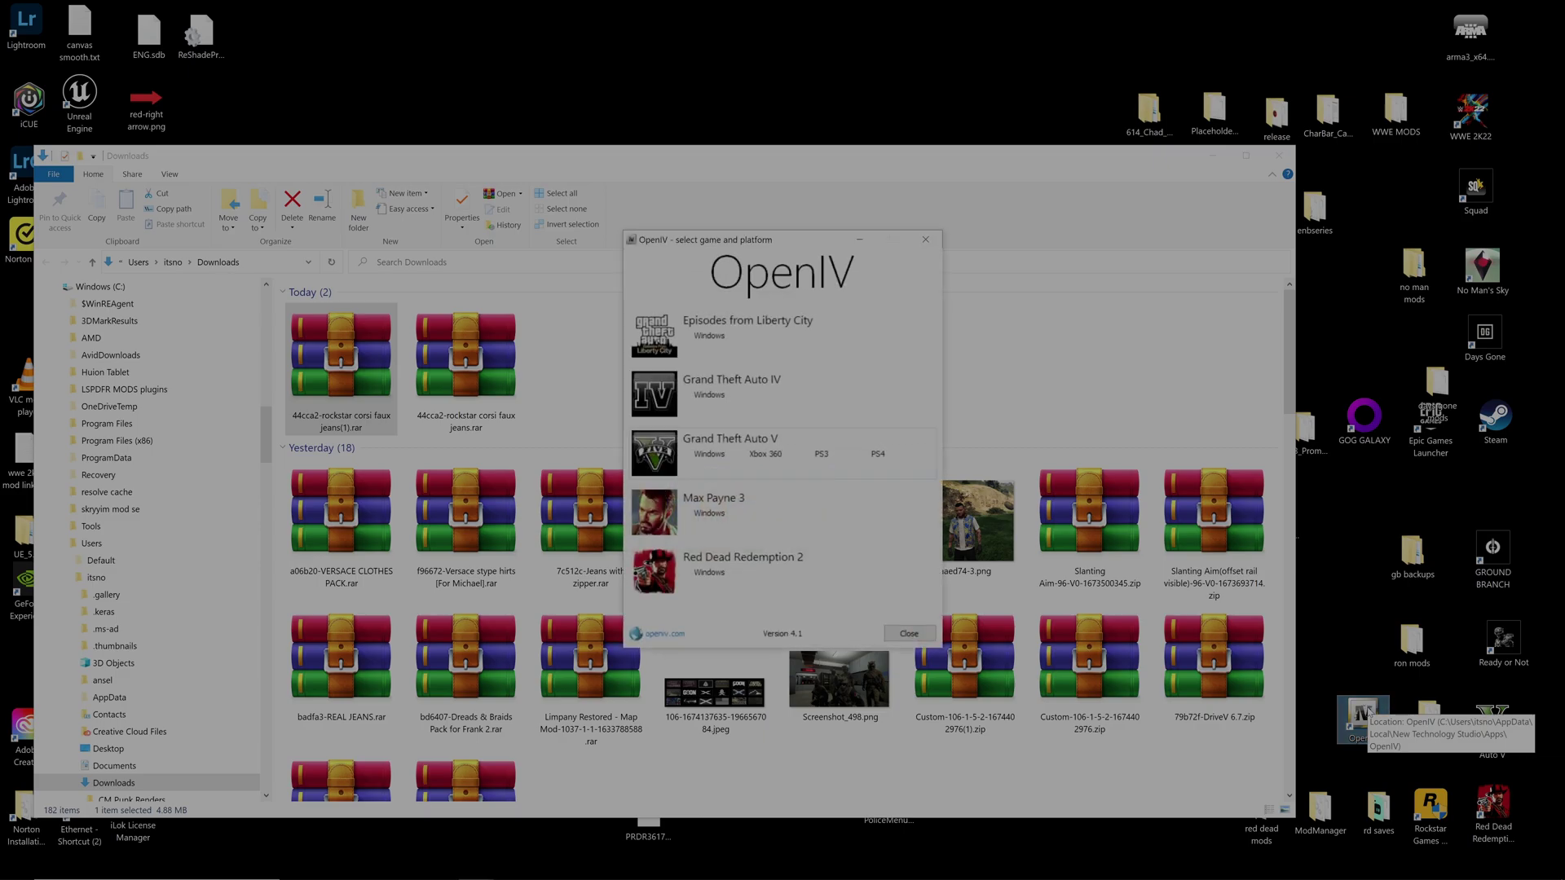
pyautogui.click(707, 456)
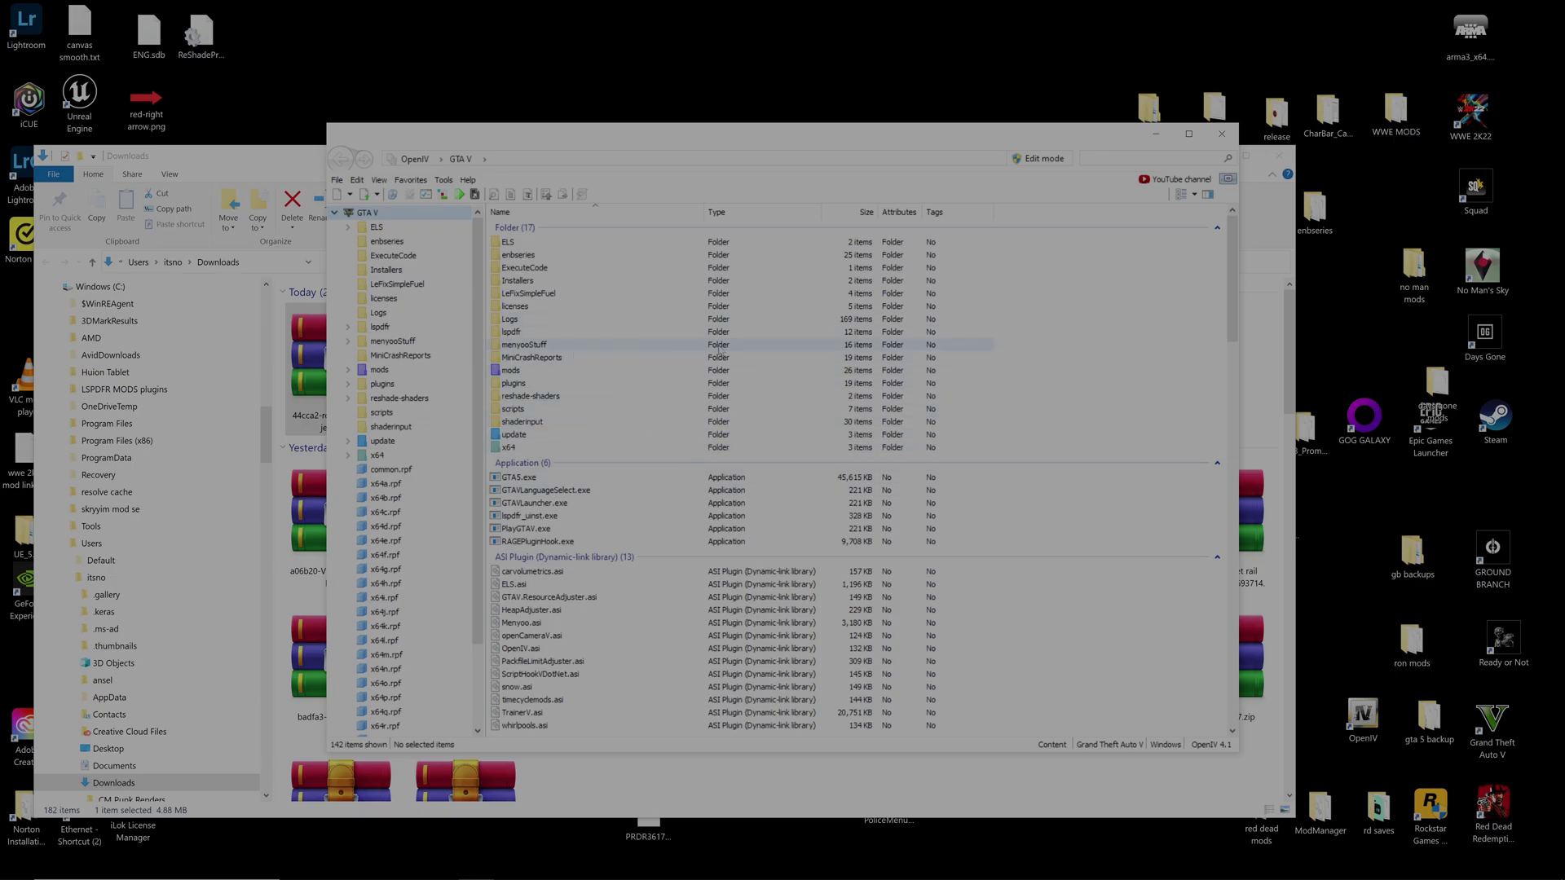
# Glance at x64v.rpf, then return to the GTA V root and open the mods folder
pyautogui.scroll(-2, 373, 338)
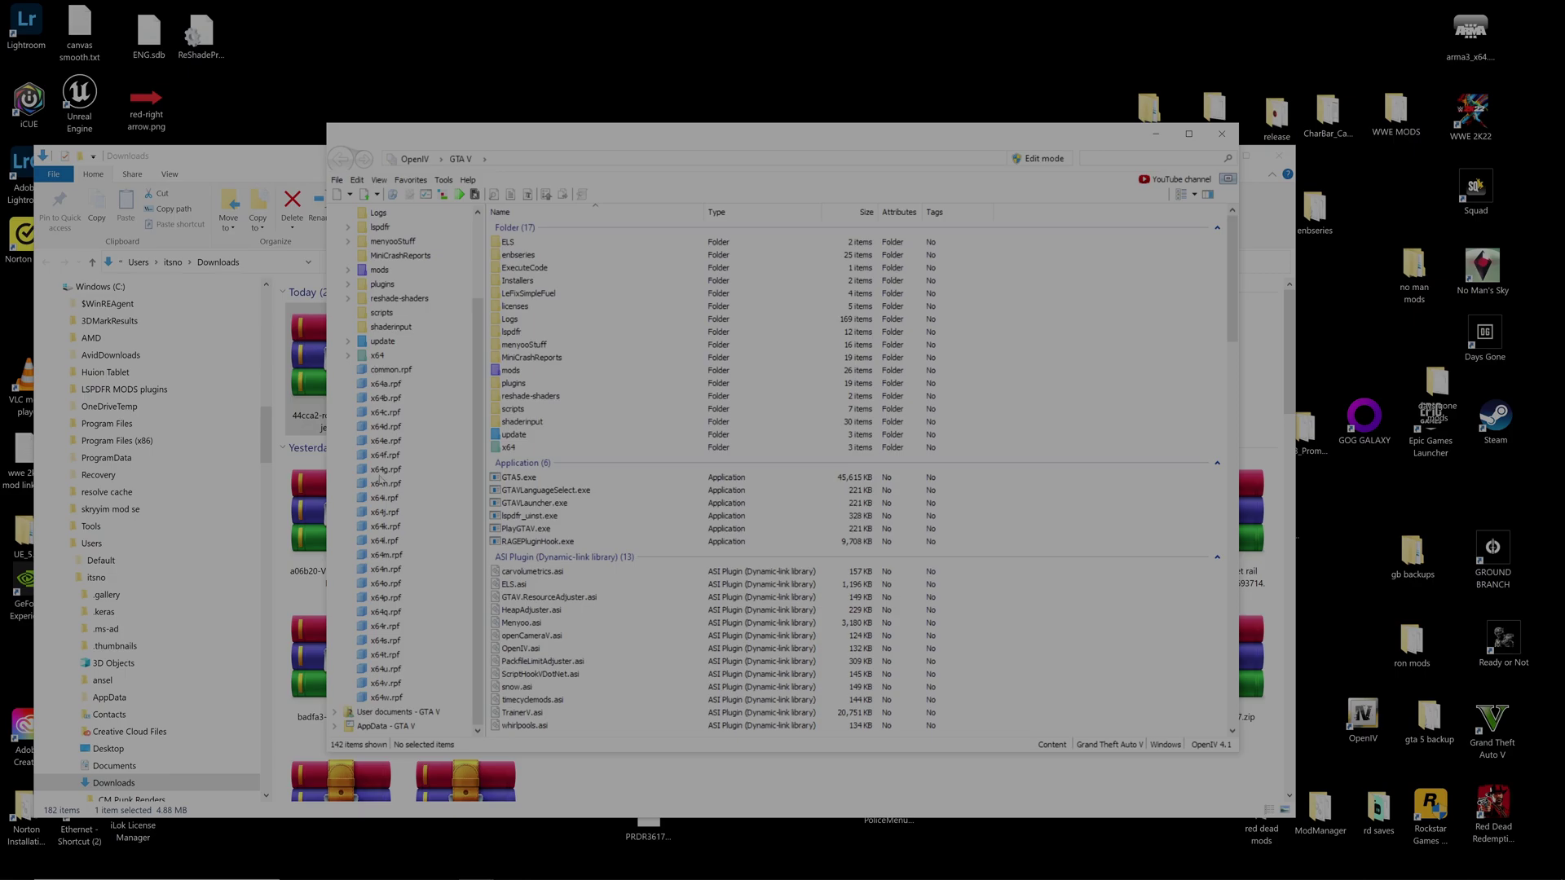
pyautogui.click(390, 686)
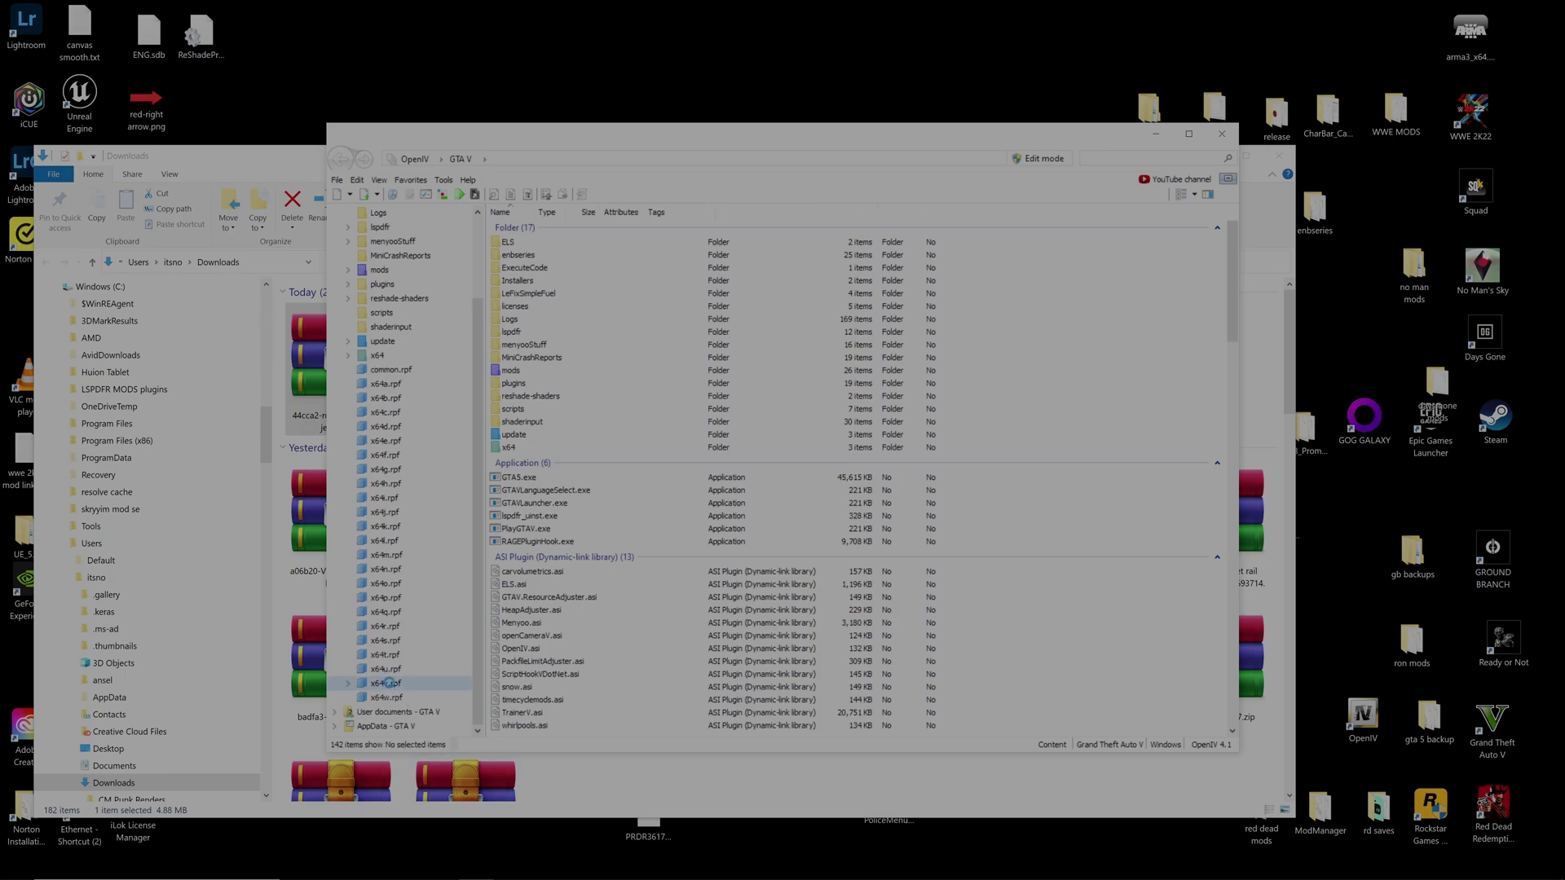
pyautogui.click(340, 159)
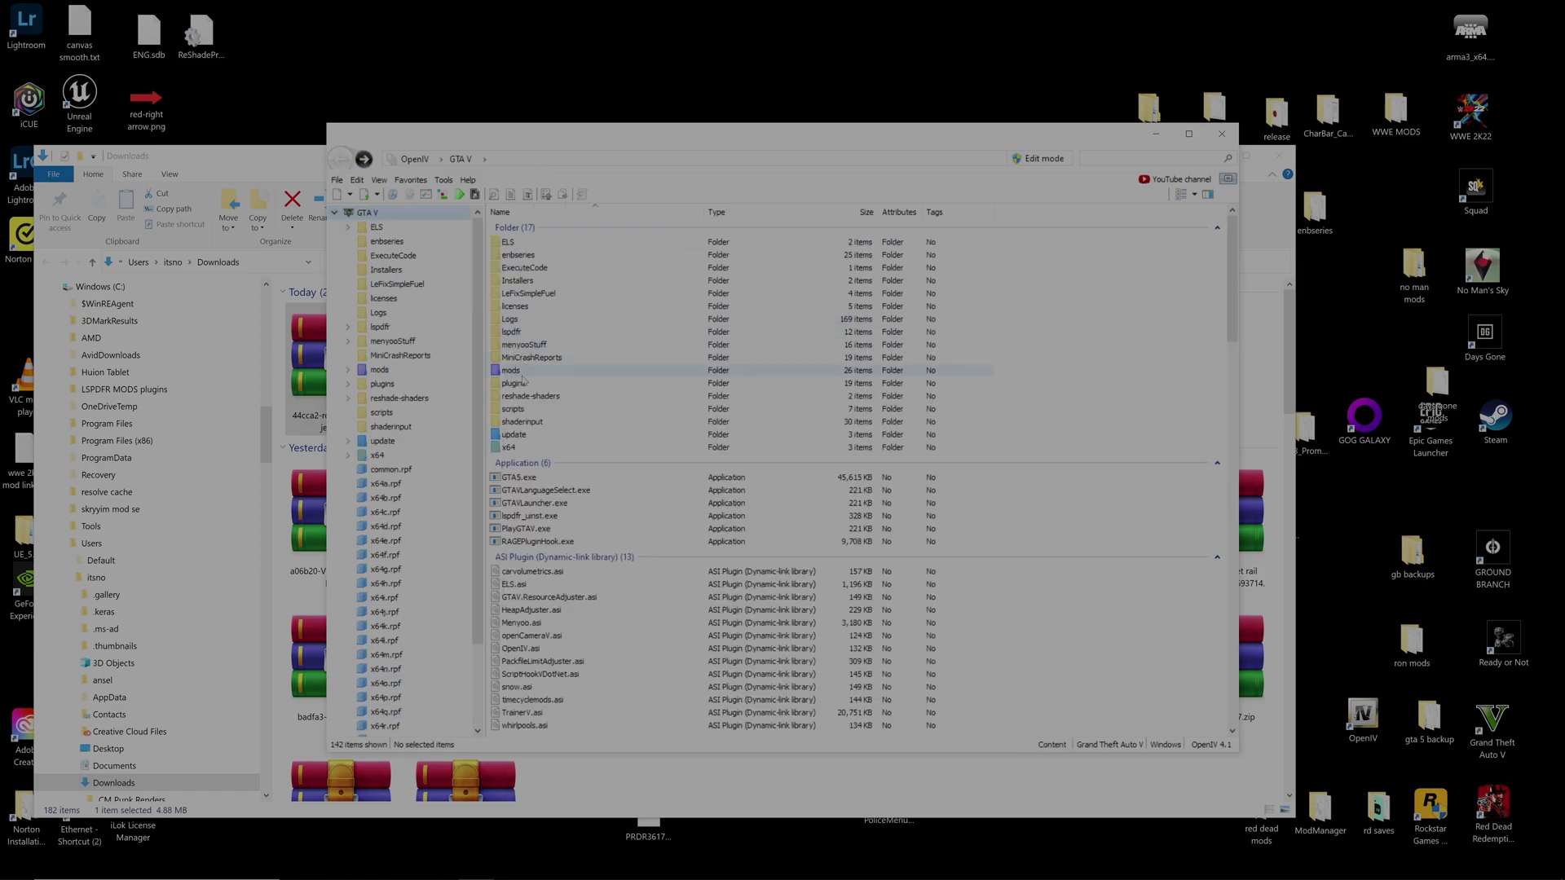
pyautogui.click(514, 371)
pyautogui.doubleClick(512, 371)
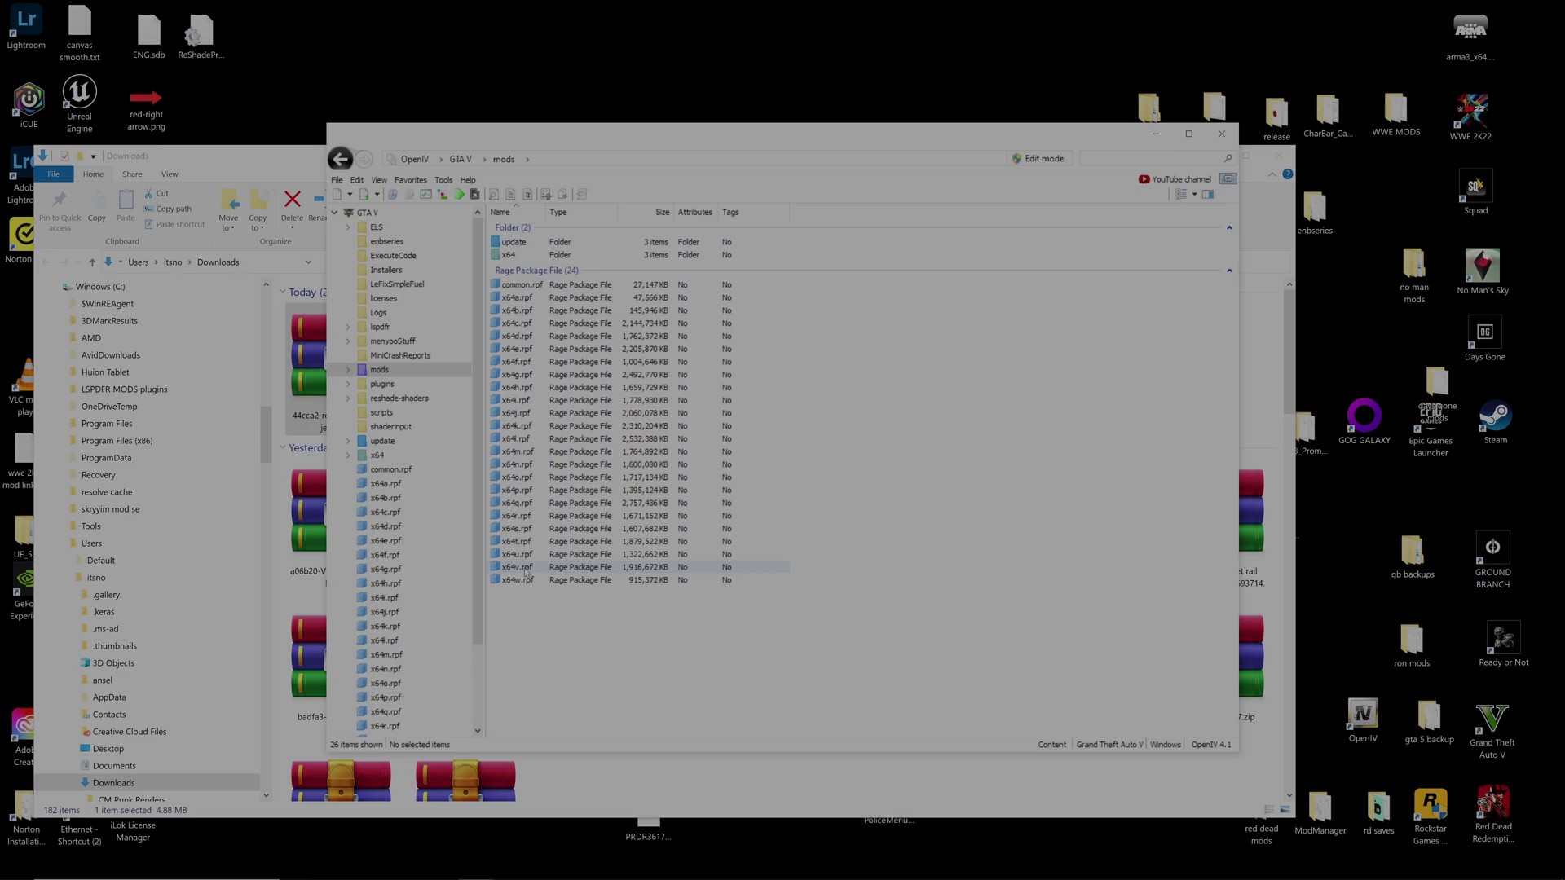
# Navigate x64v.rpf > models > cdimages > streamedpeds_players.rpf and open Franklin's player_one folder
pyautogui.doubleClick(517, 567)
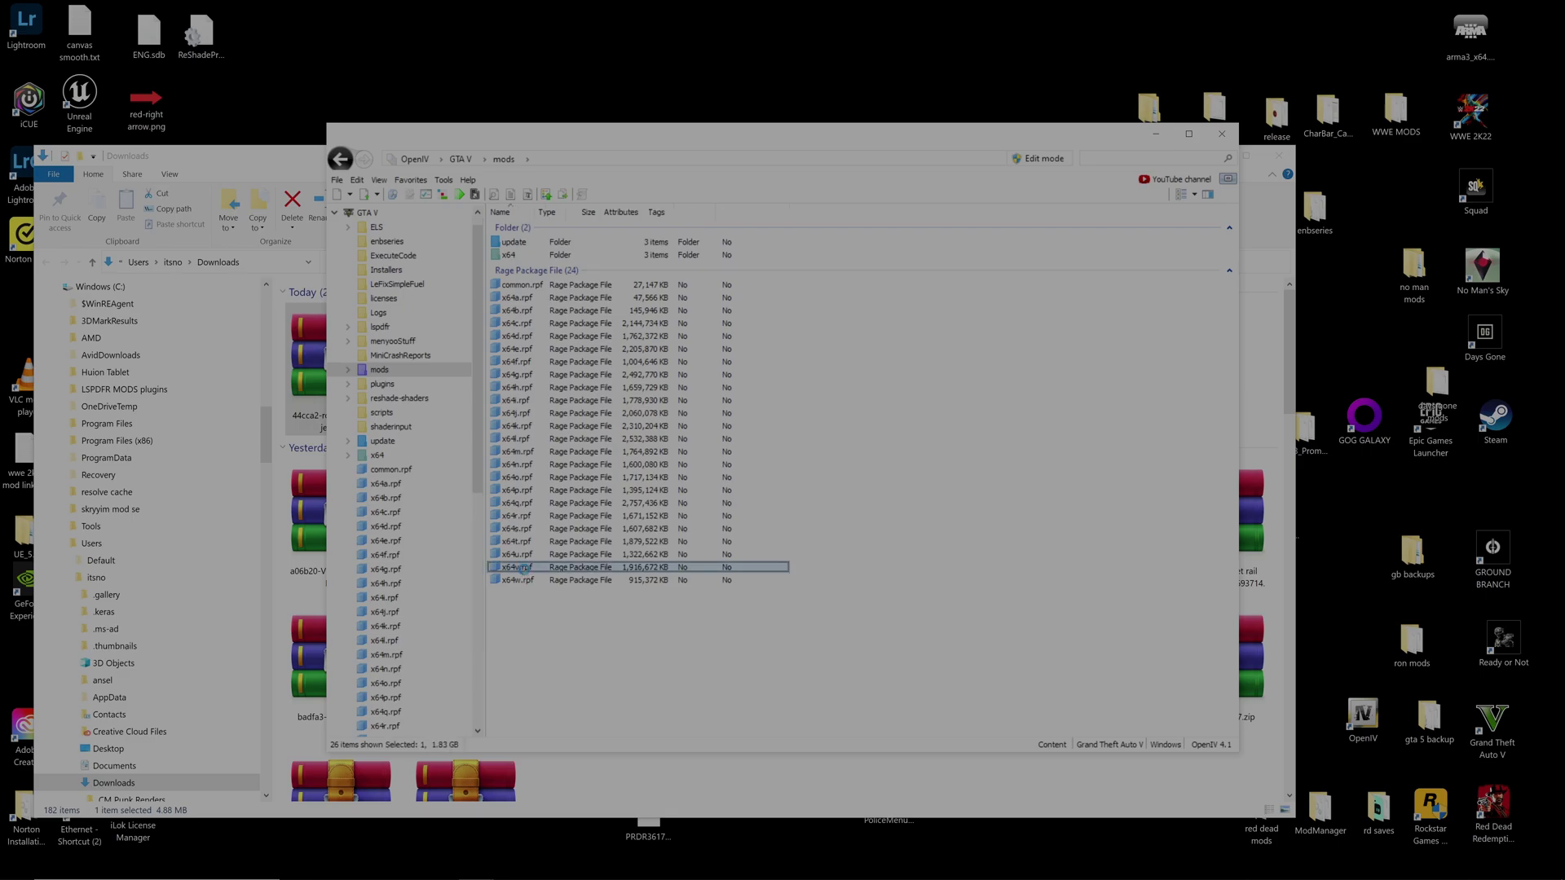
pyautogui.doubleClick(519, 242)
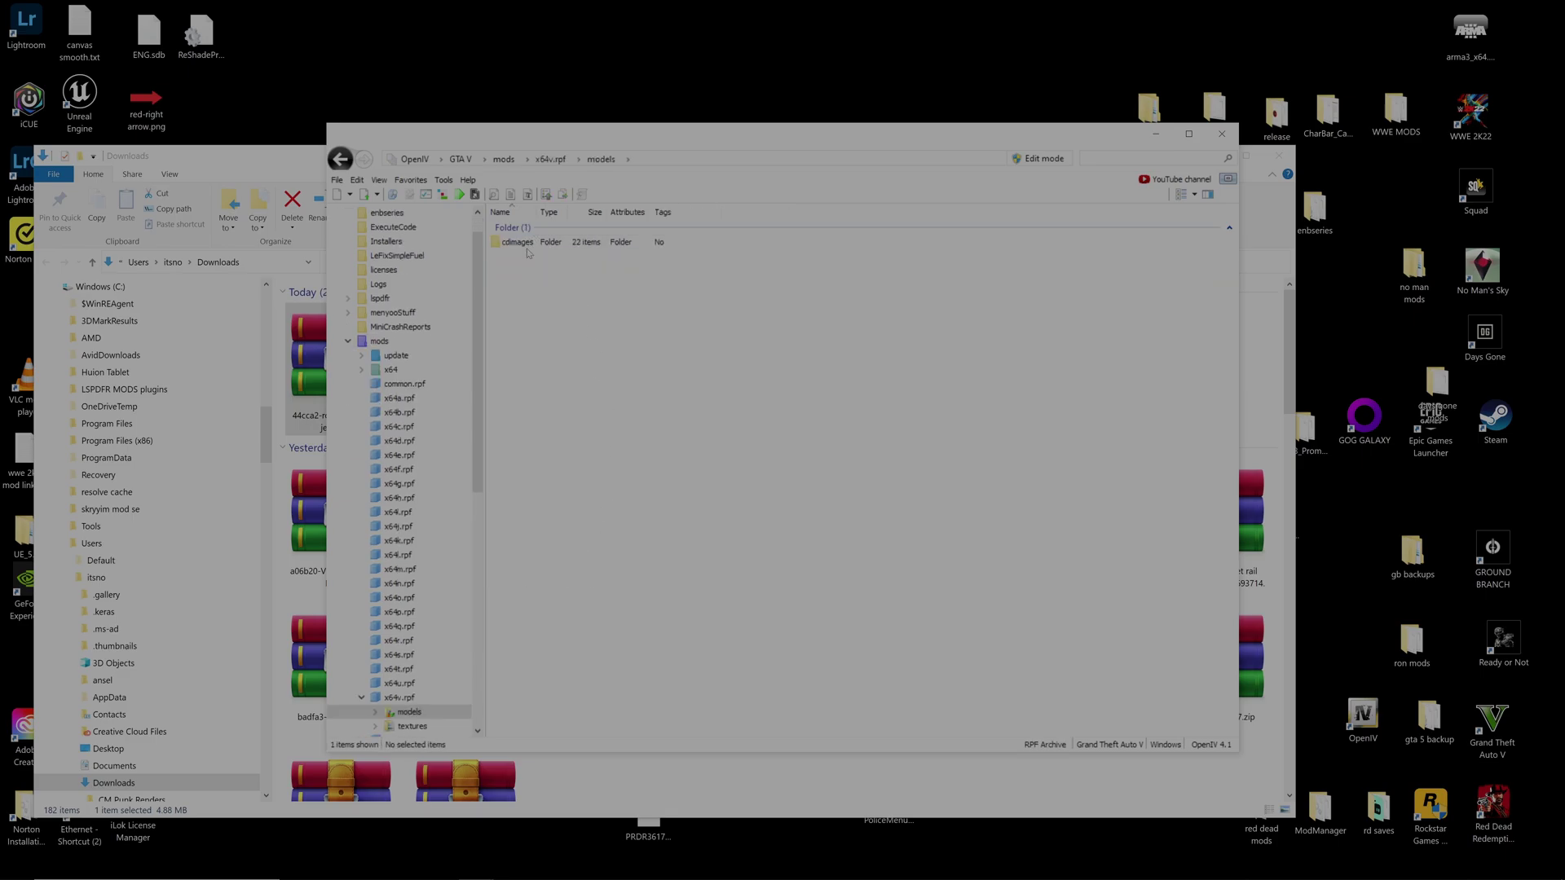
pyautogui.doubleClick(527, 245)
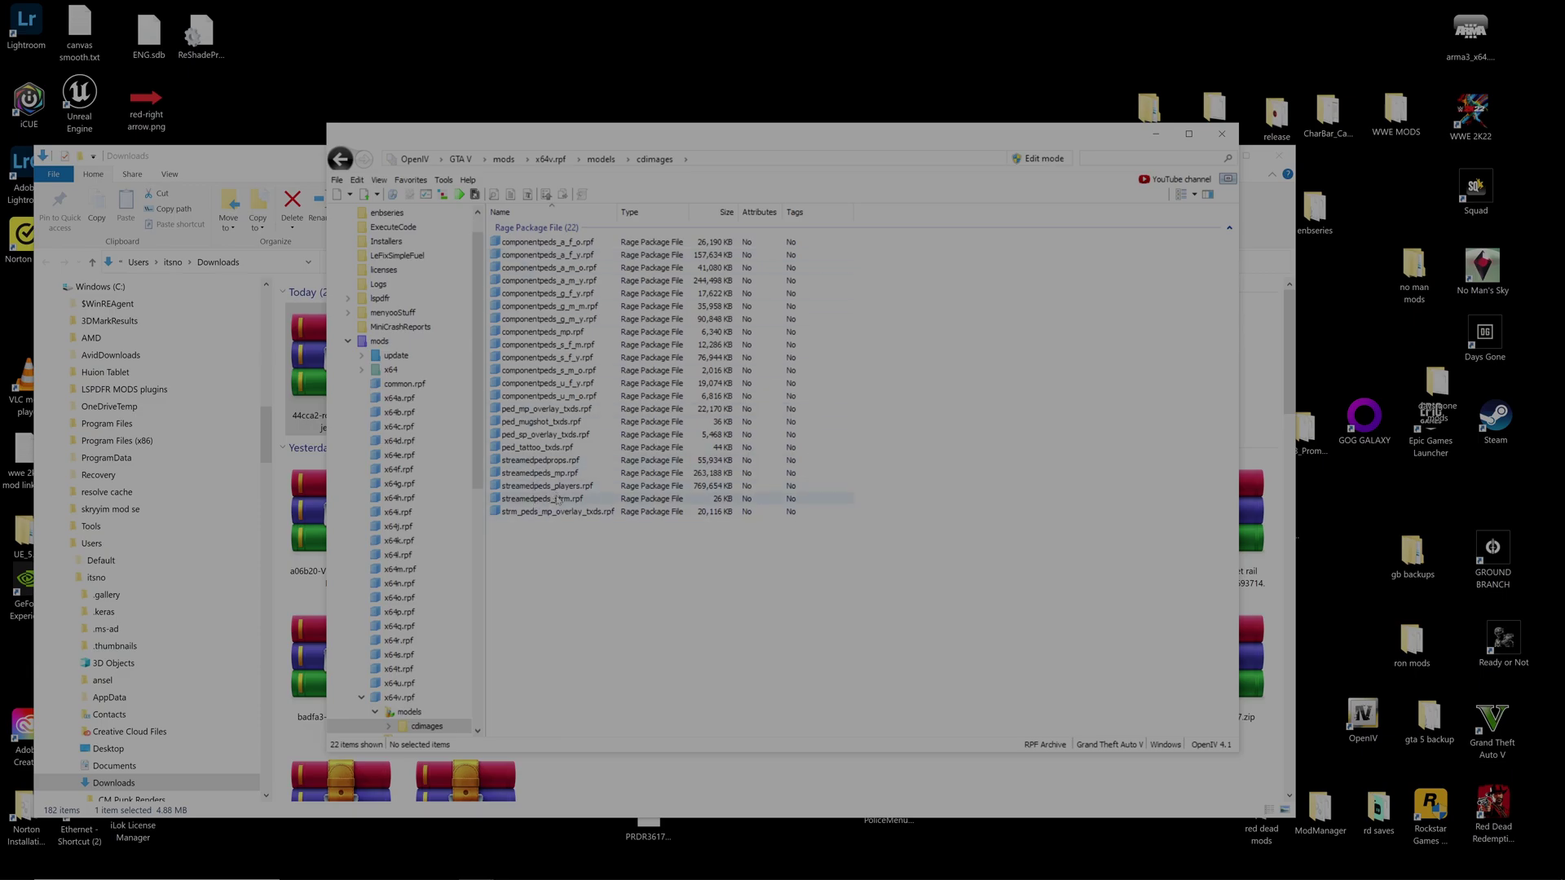
pyautogui.doubleClick(548, 487)
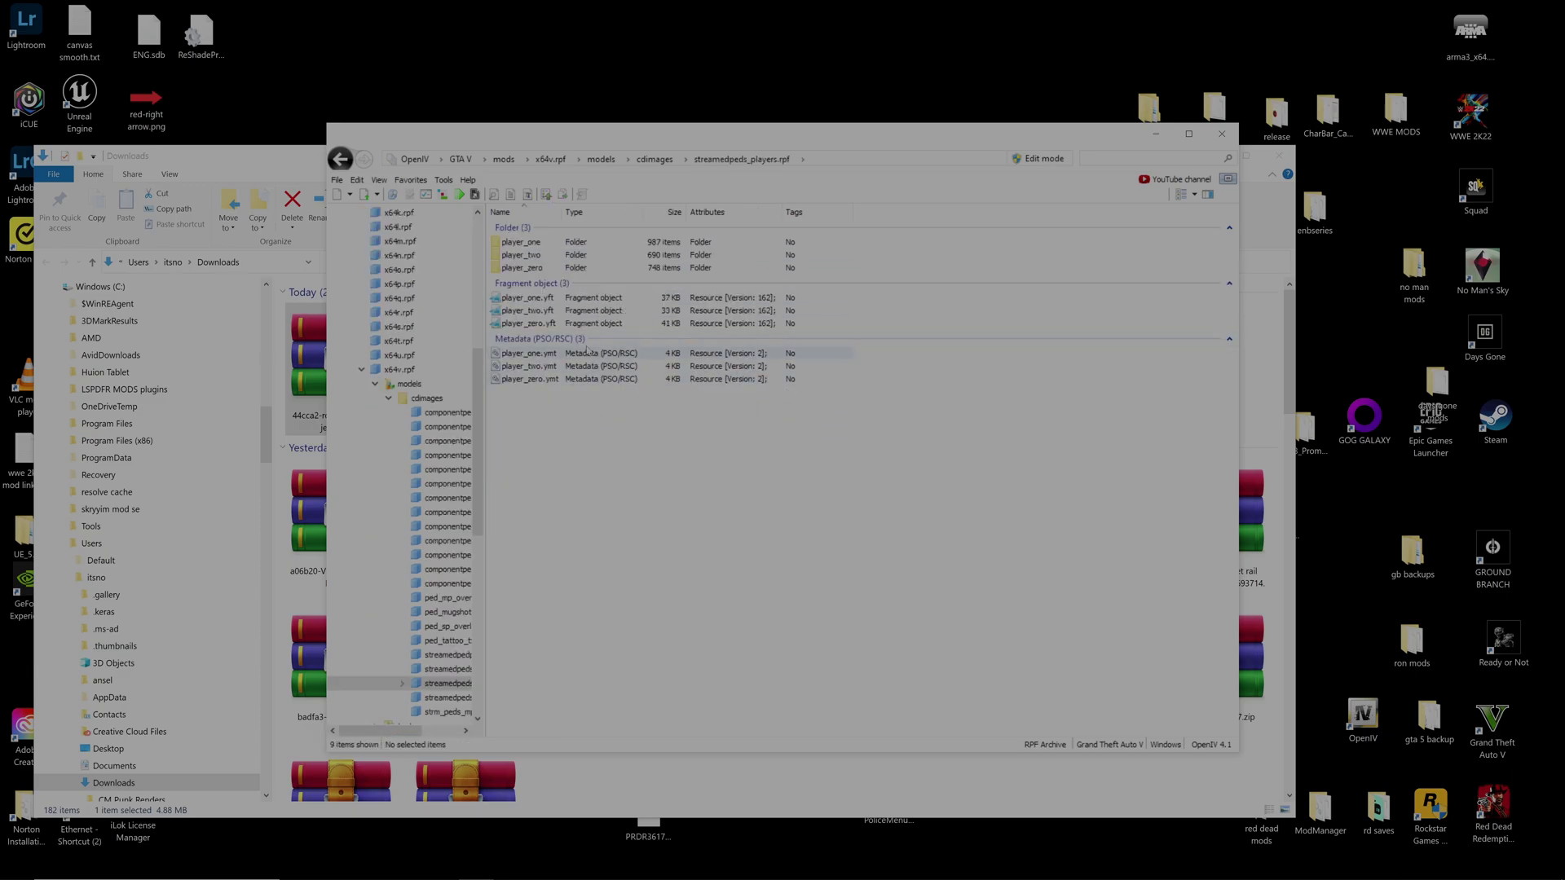
pyautogui.click(551, 244)
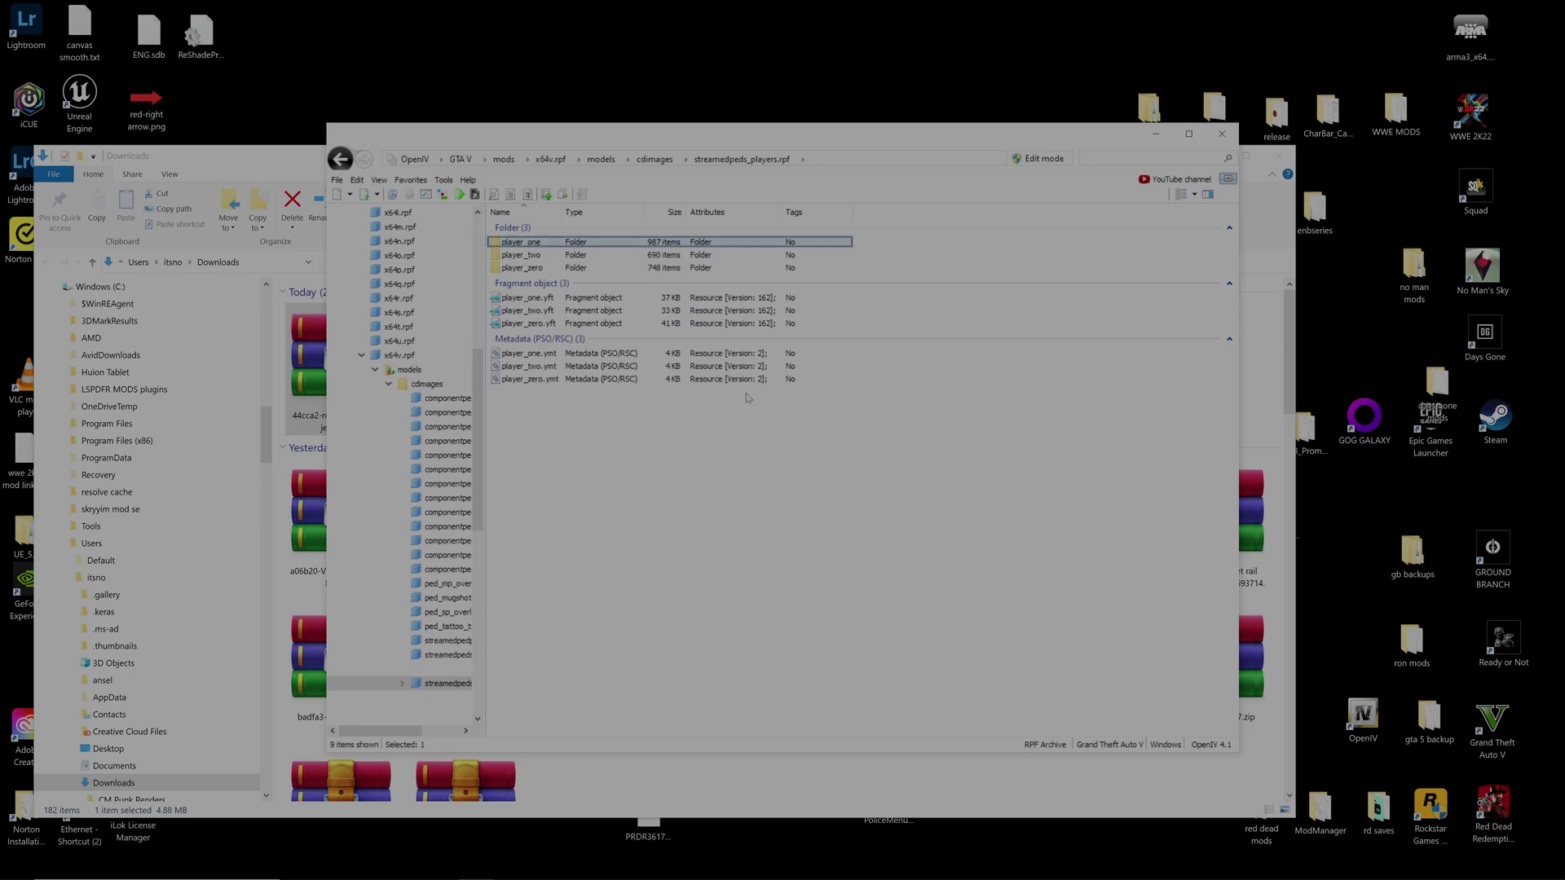
pyautogui.press('Return')
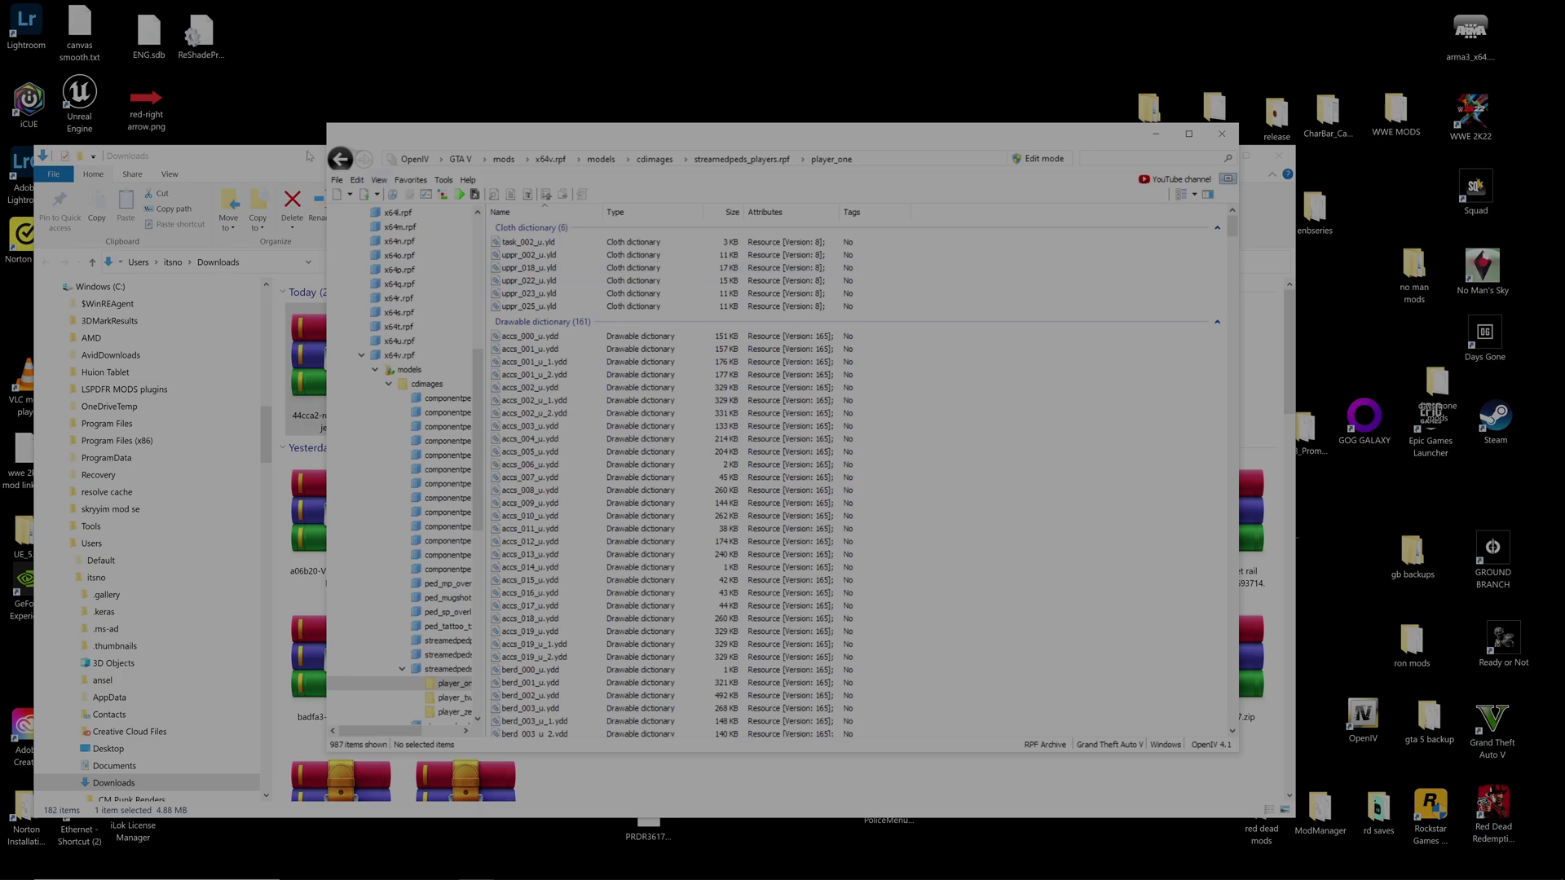
# Open the faux jeans .rar in WinRAR despite the security warning and enter the rockstar corsi faux jeans folder
pyautogui.click(309, 156)
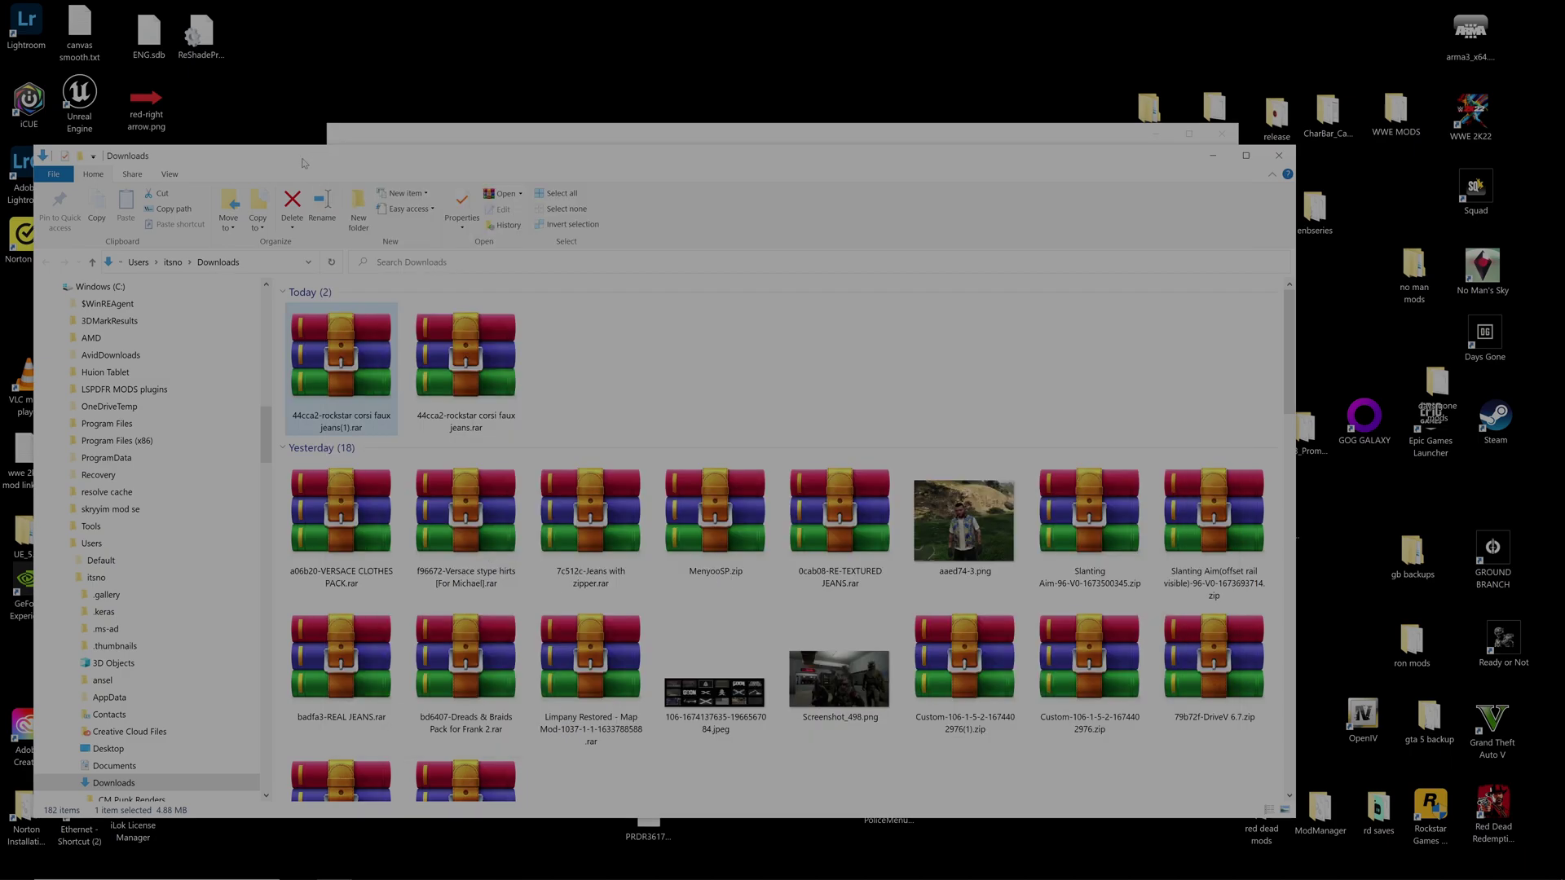
pyautogui.doubleClick(333, 368)
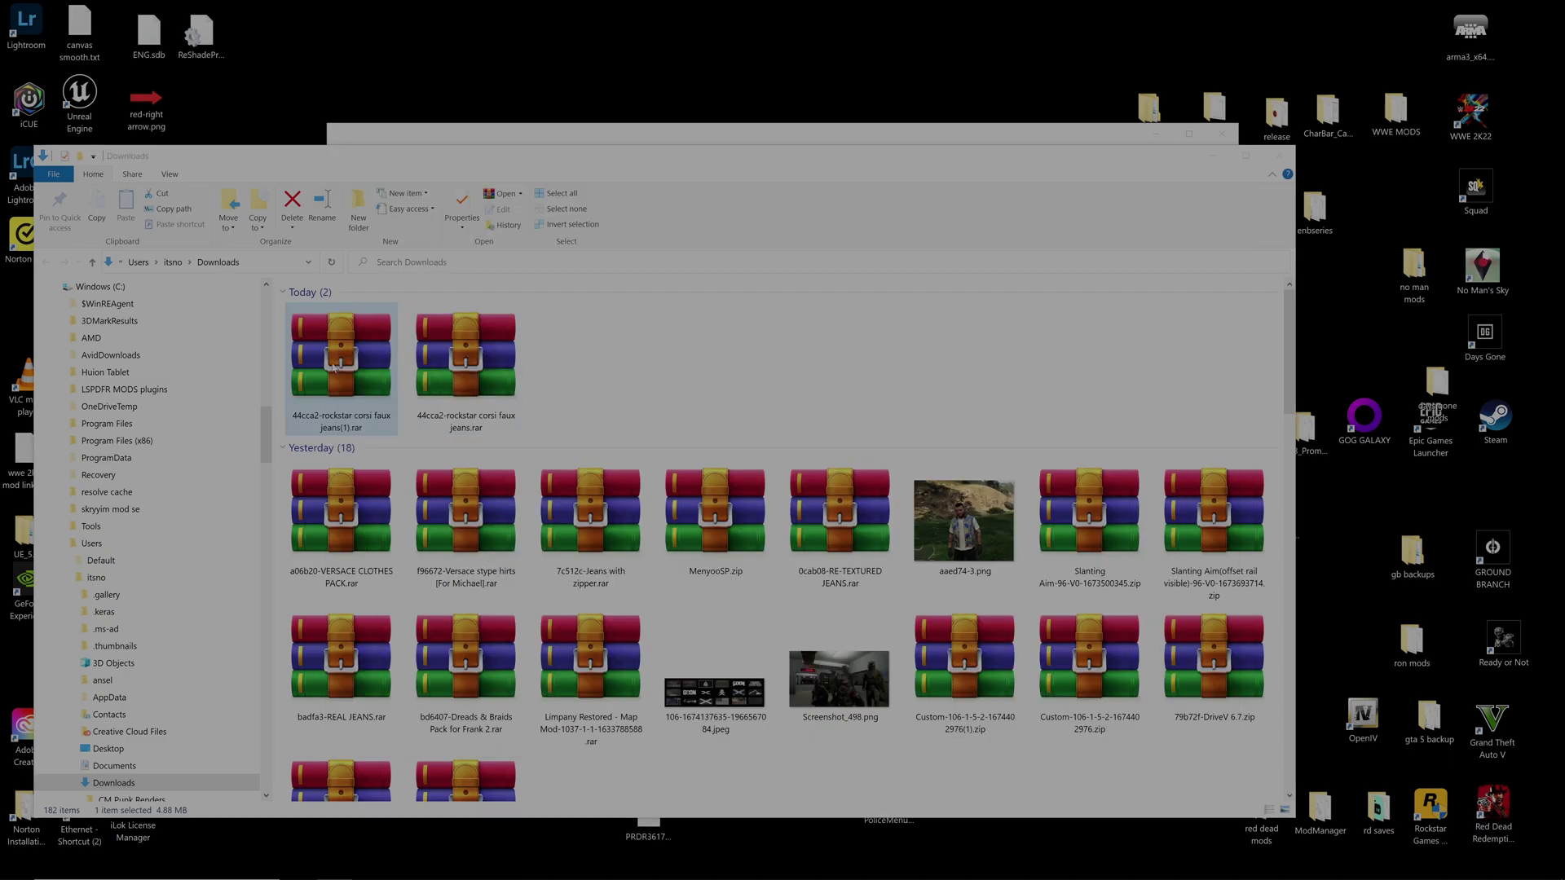
pyautogui.click(827, 469)
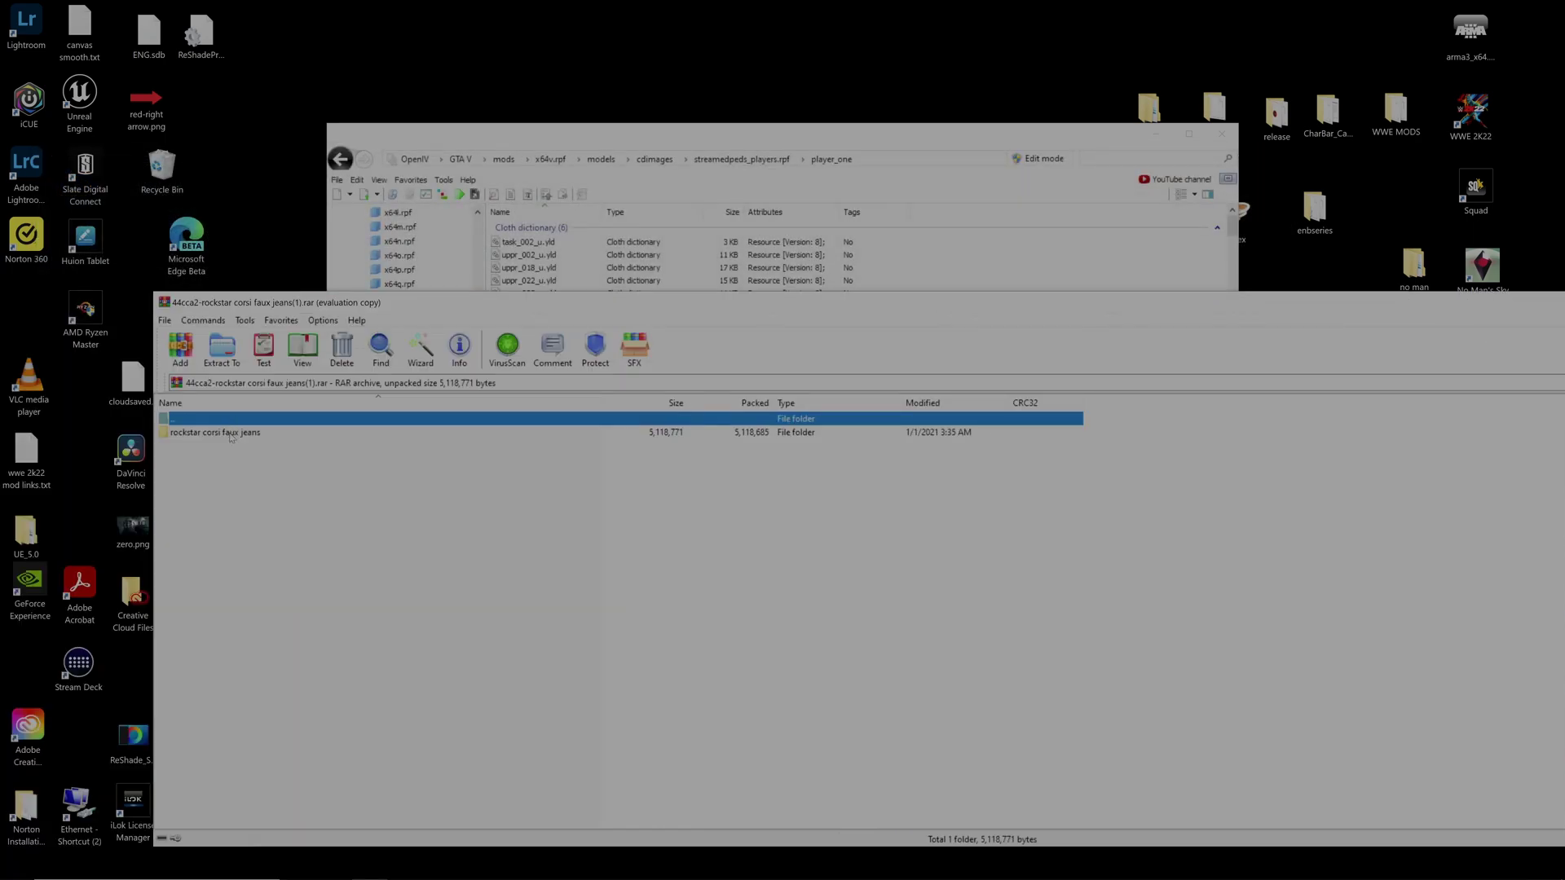
pyautogui.doubleClick(230, 432)
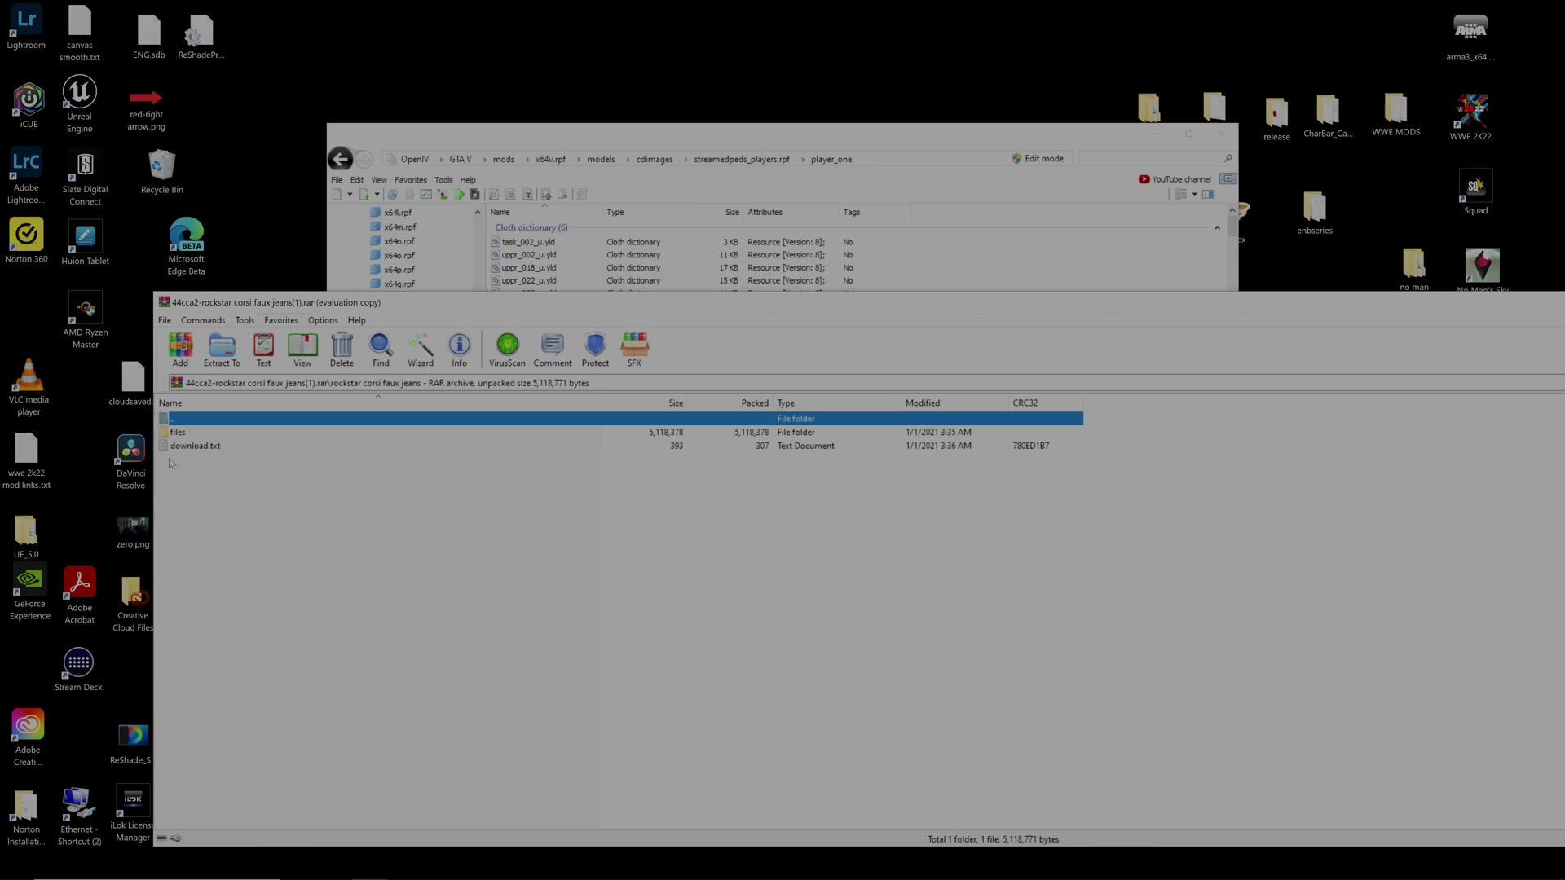
# Read download.txt, then open the files folder holding lowr_020_u.ydd and lowr_diff_020_i_uni.ytd
pyautogui.doubleClick(193, 447)
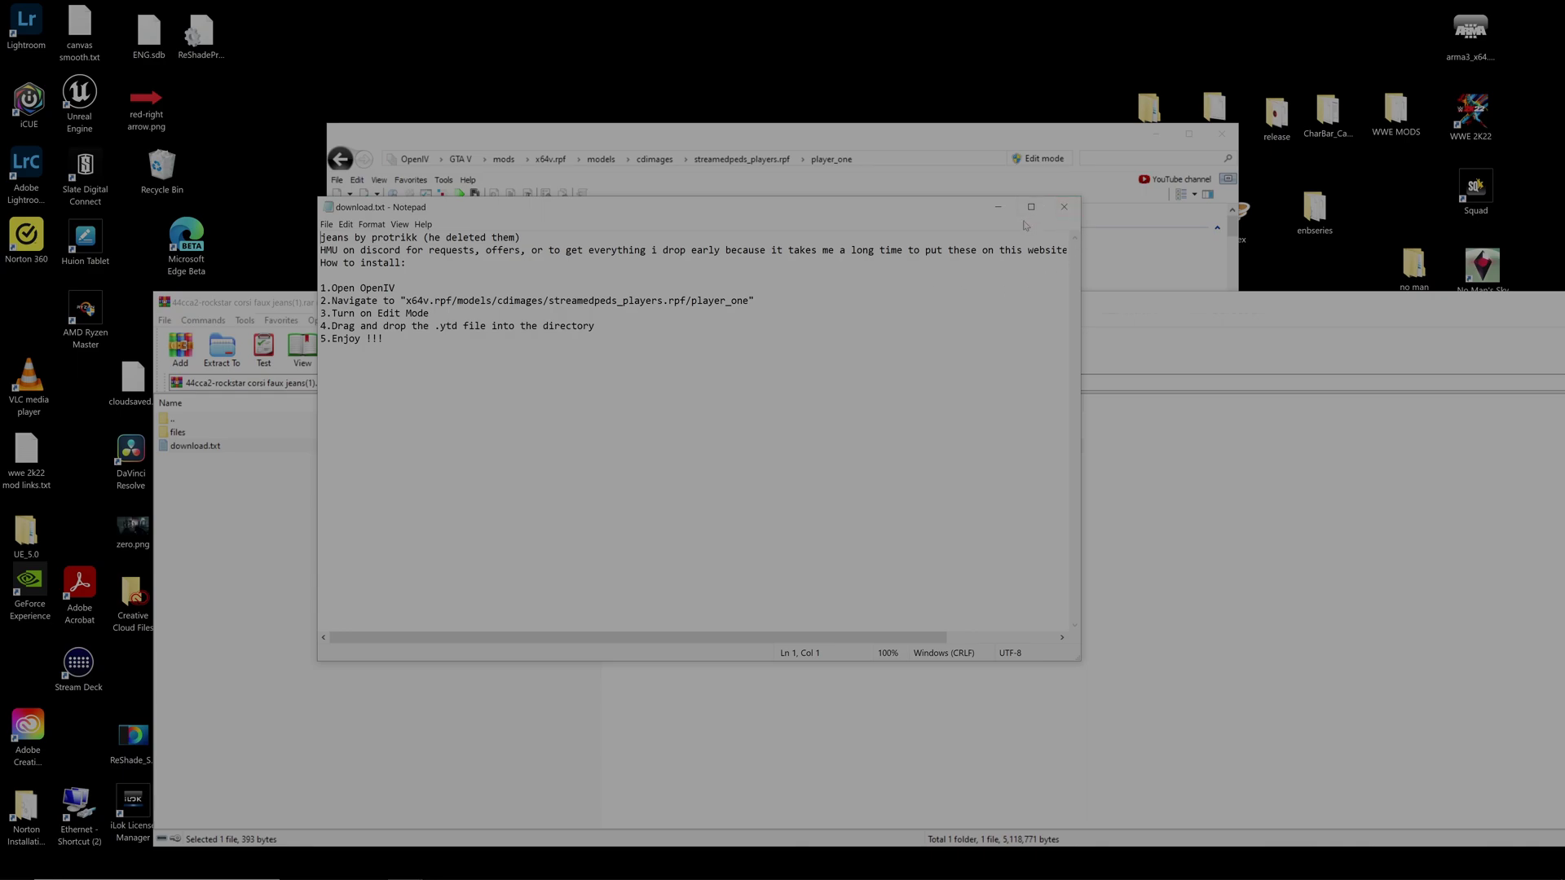
pyautogui.click(1063, 206)
pyautogui.moveTo(652, 326); pyautogui.dragTo(705, 418)
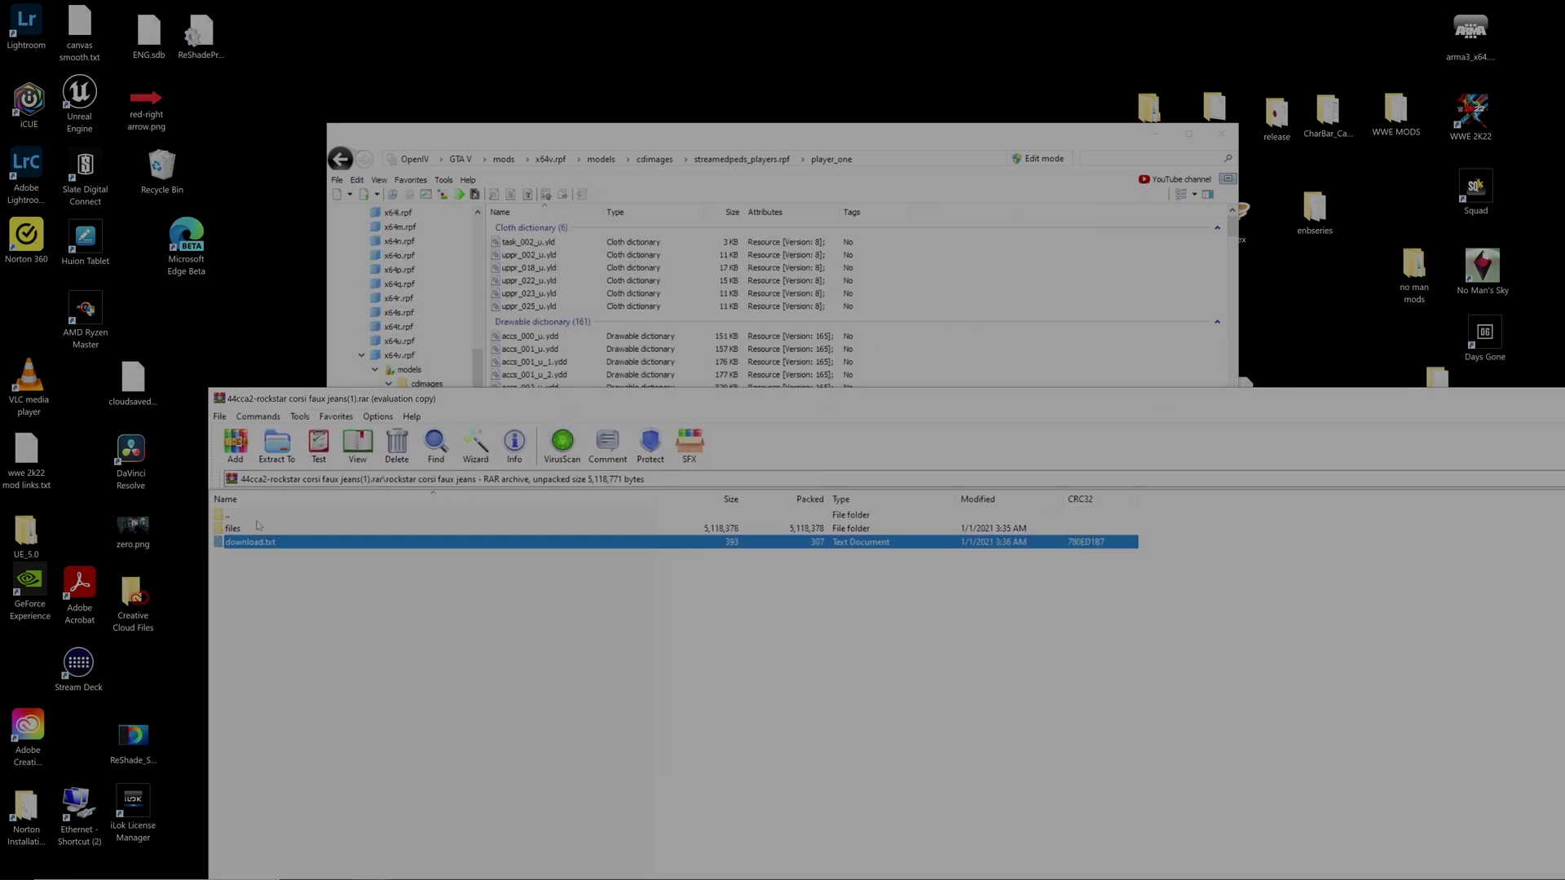
pyautogui.doubleClick(249, 528)
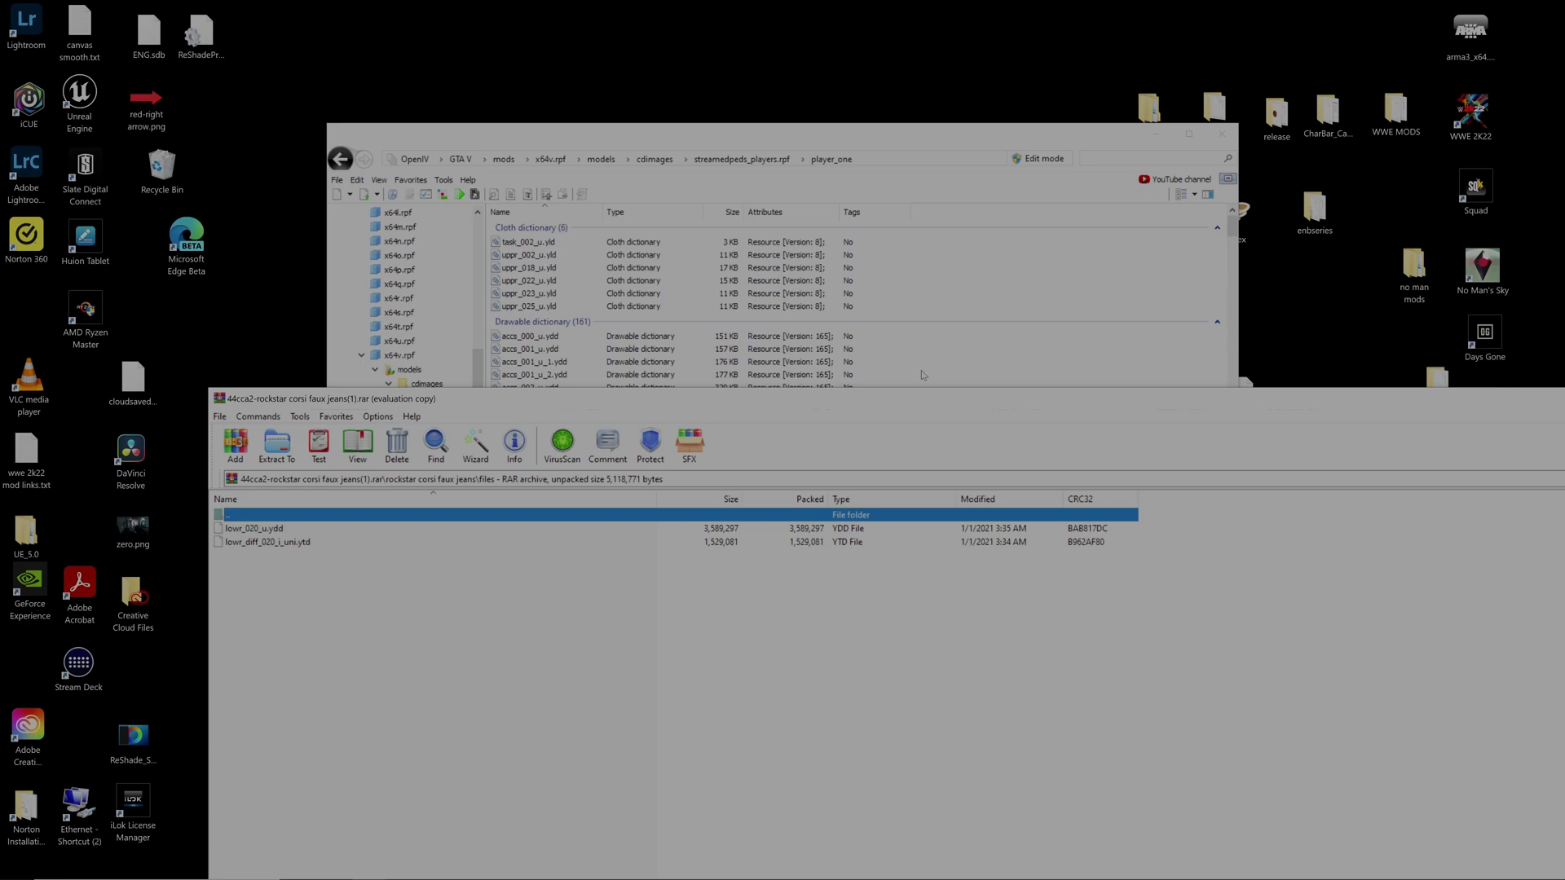
# Shrink and reposition the WinRAR window so it sits beside OpenIV
pyautogui.moveTo(917, 393); pyautogui.dragTo(637, 233)
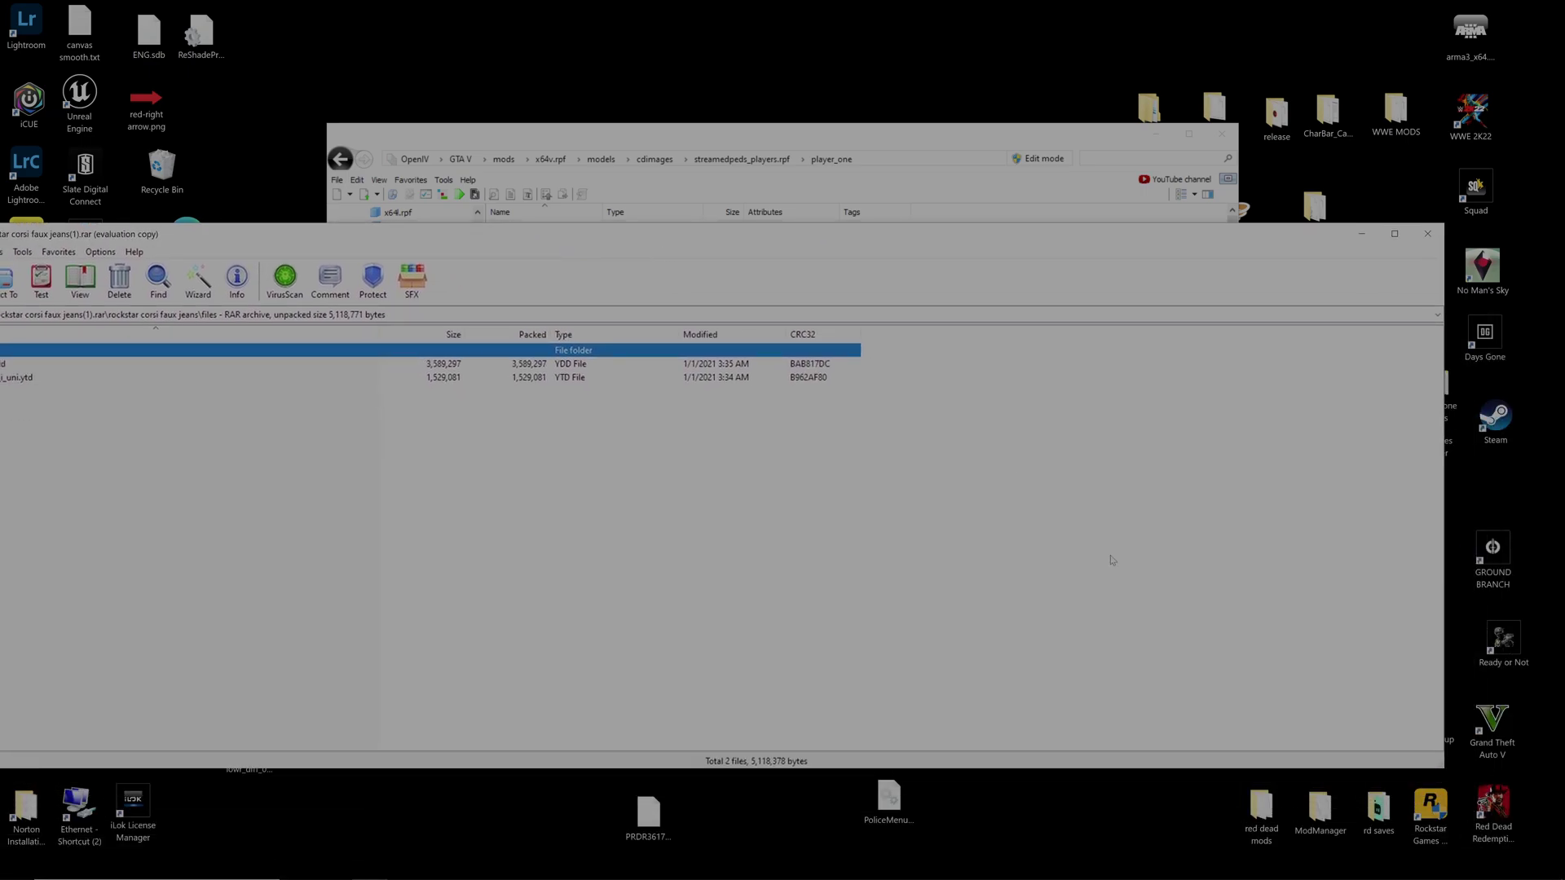
pyautogui.moveTo(856, 244); pyautogui.dragTo(861, 297)
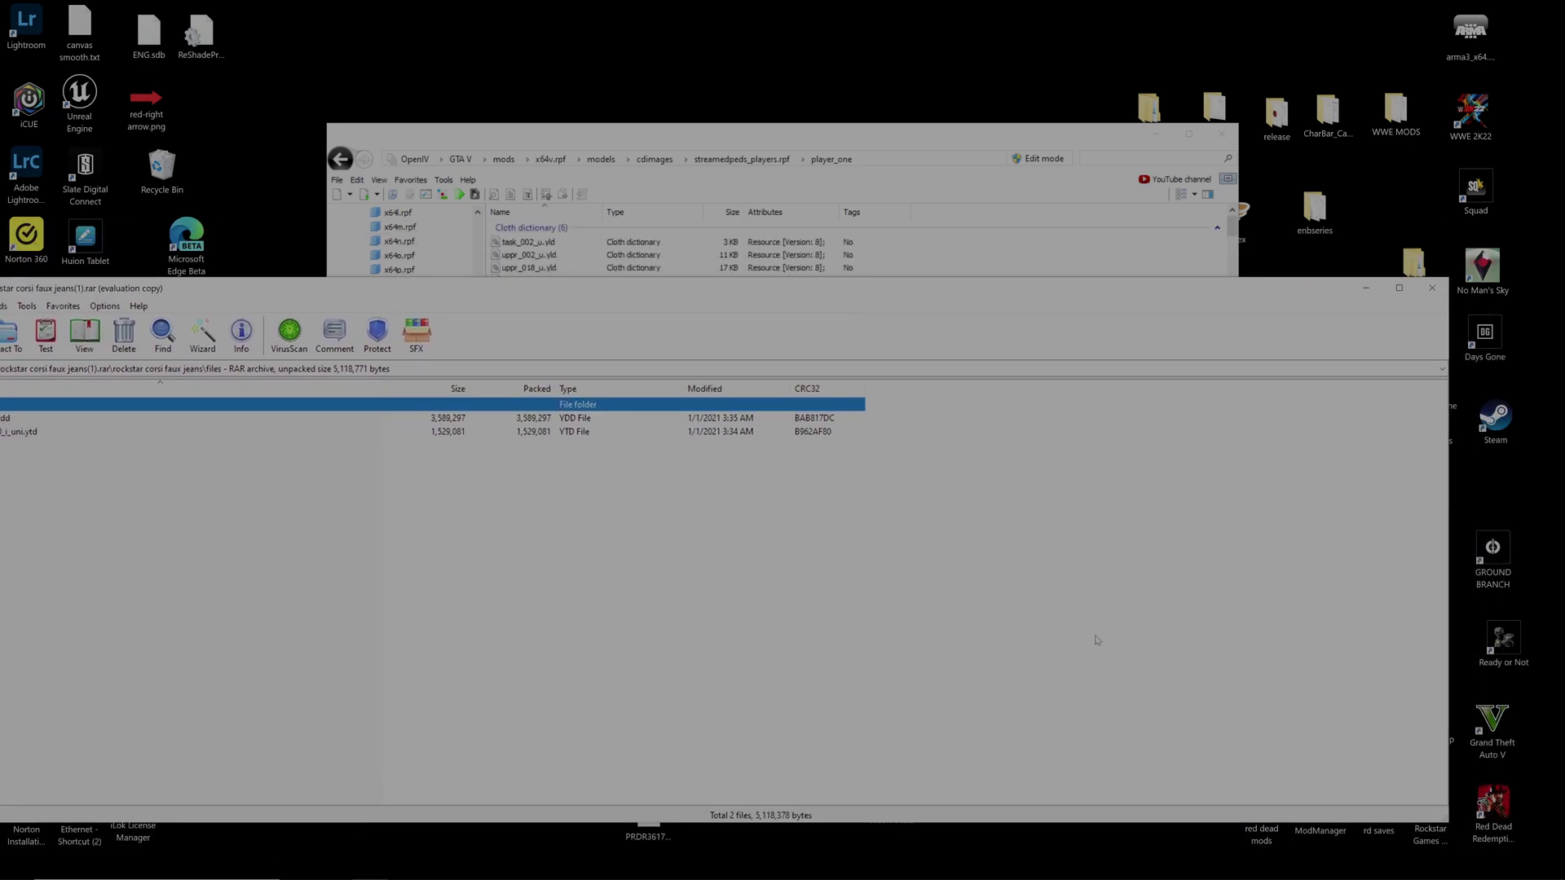
pyautogui.click(1230, 840)
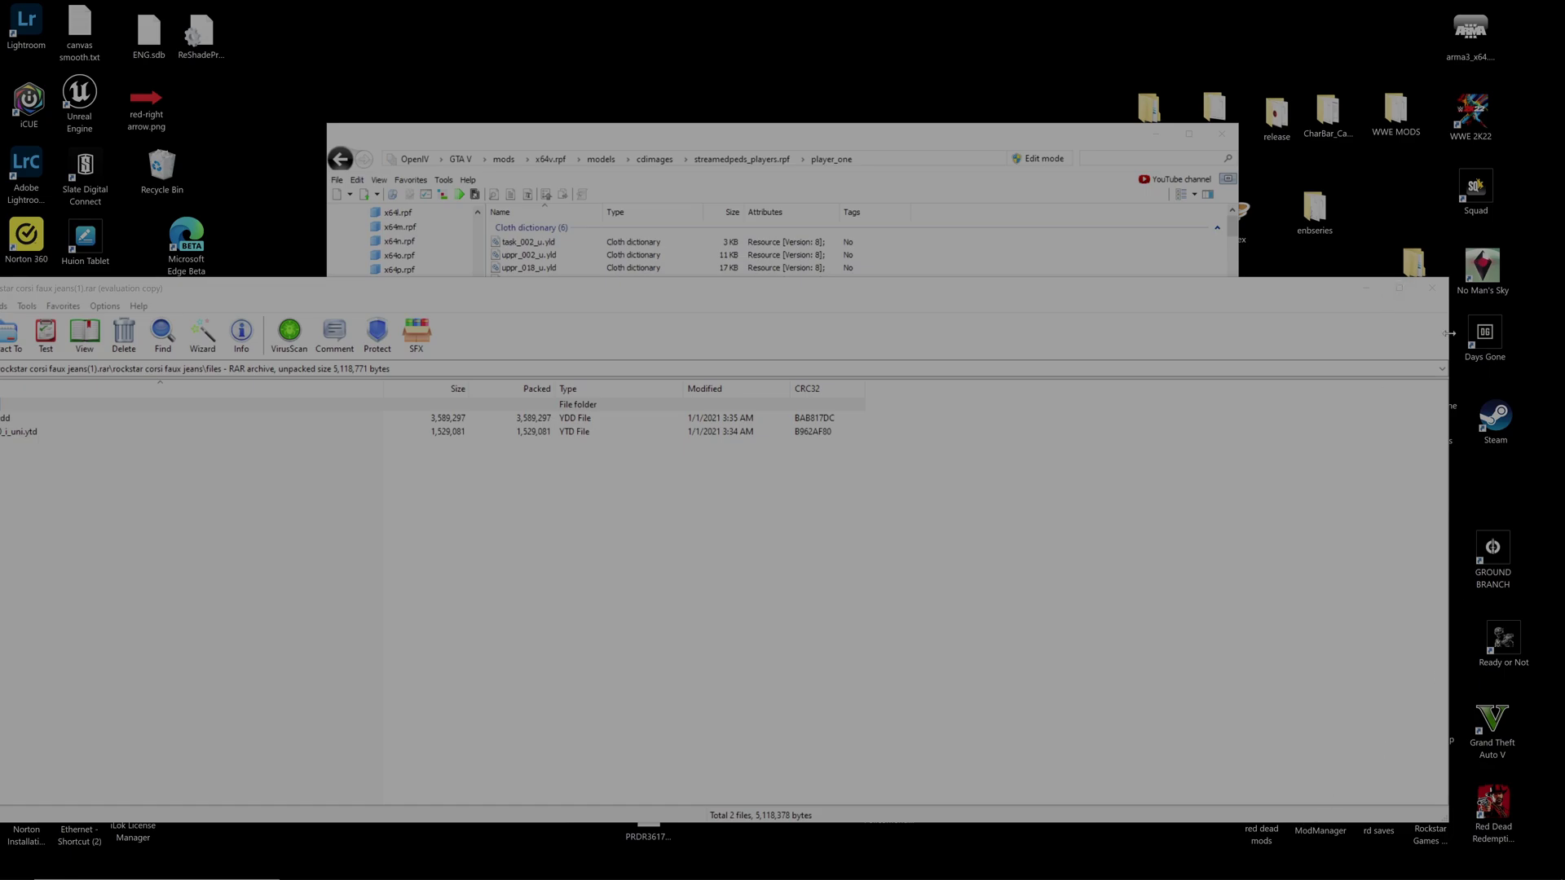
pyautogui.moveTo(1448, 367); pyautogui.dragTo(1007, 326)
pyautogui.moveTo(848, 282); pyautogui.dragTo(847, 279)
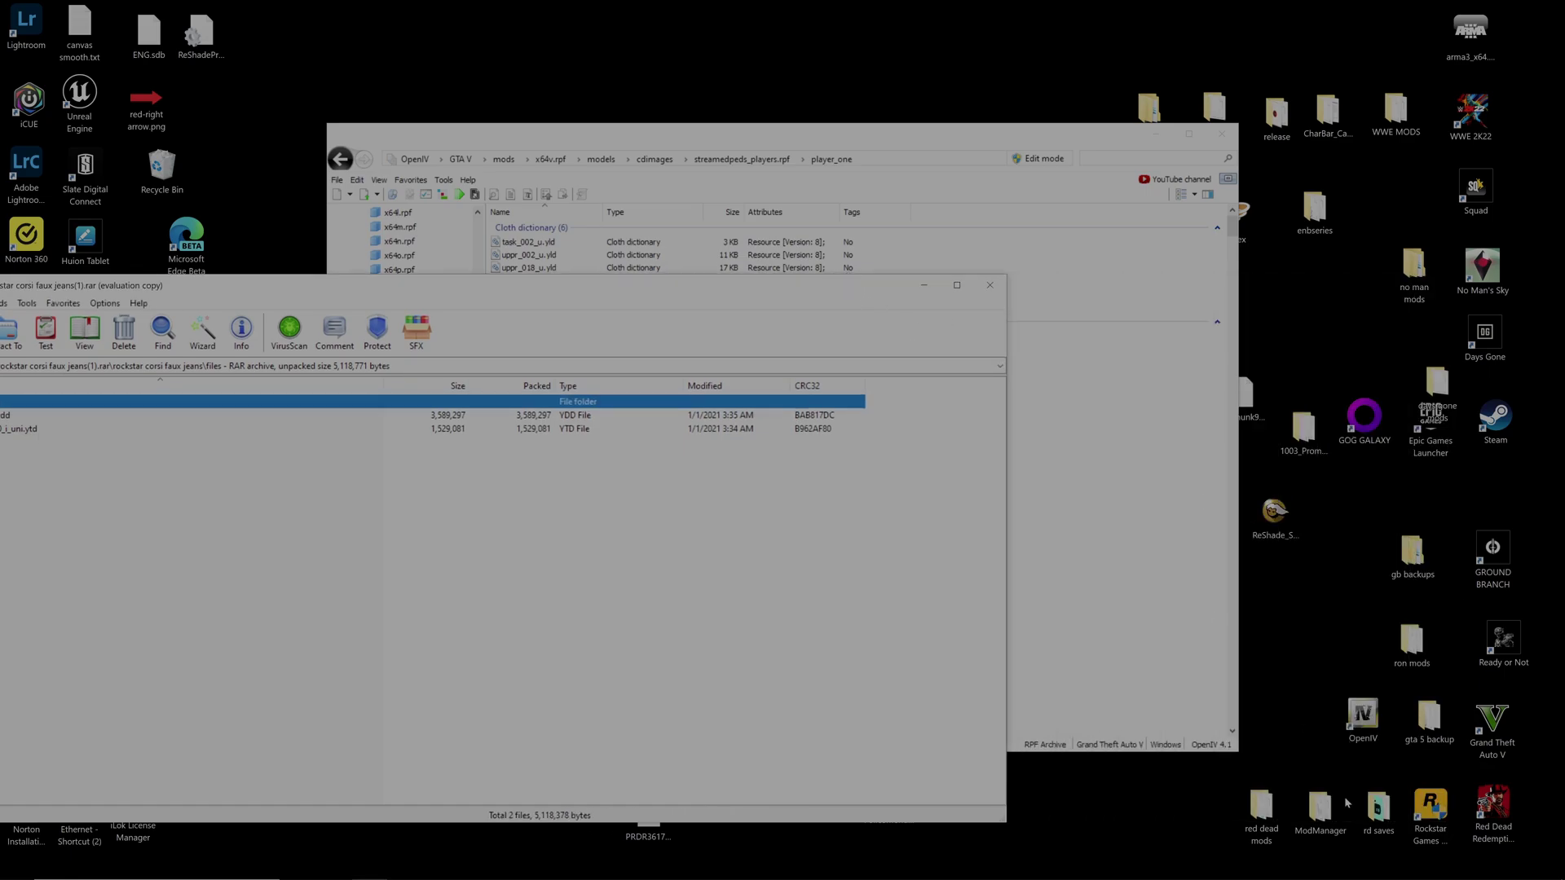
pyautogui.click(1451, 732)
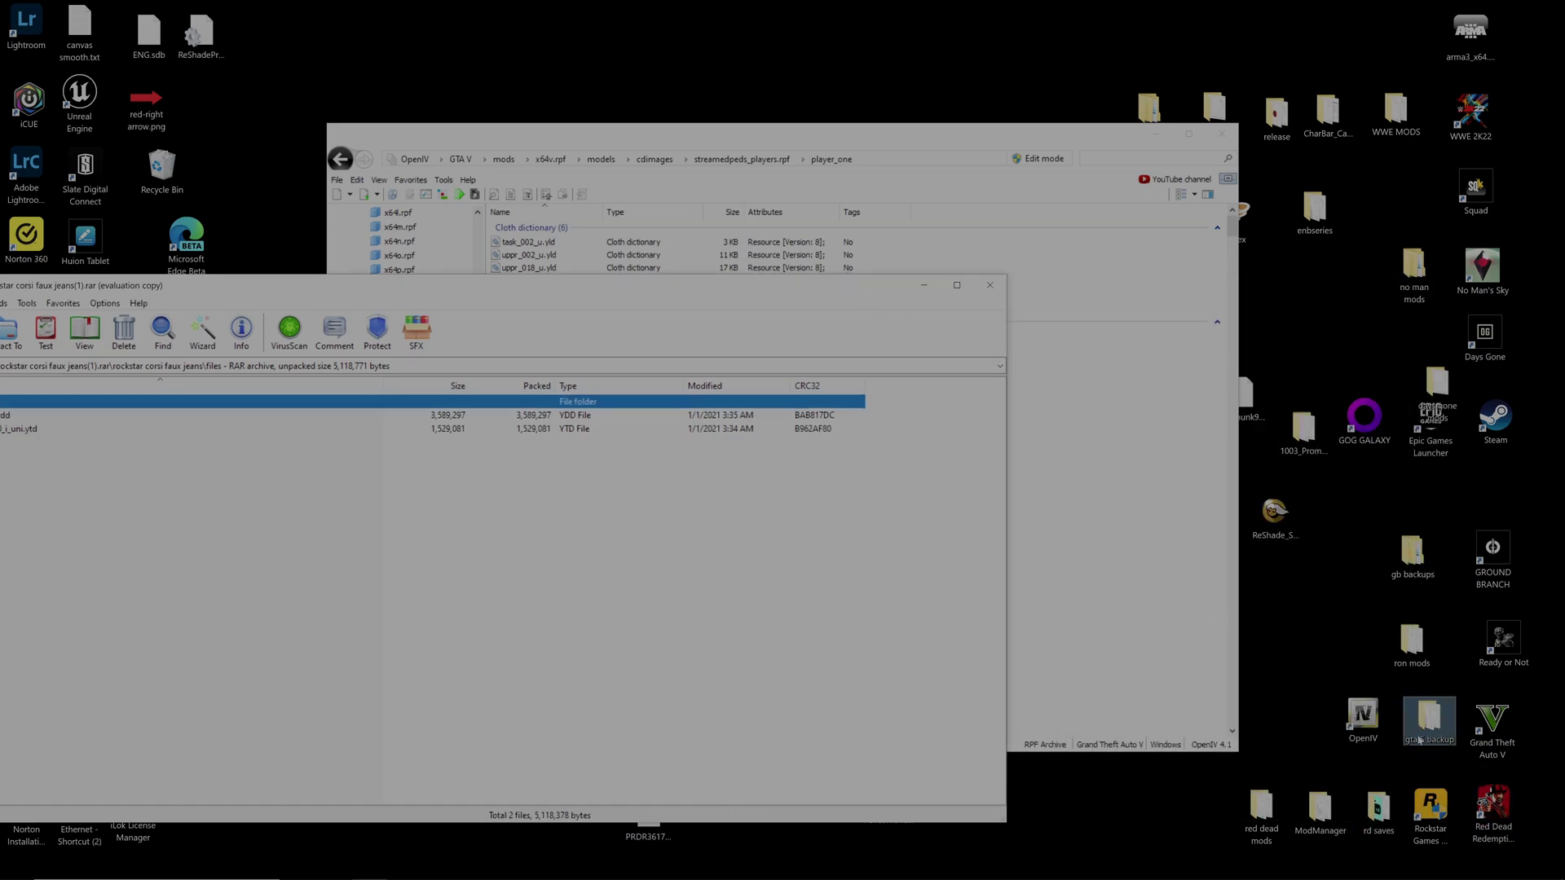
# Open gta 5 backup > FRANKLIN and place that Explorer window beside OpenIV
pyautogui.click(1427, 721)
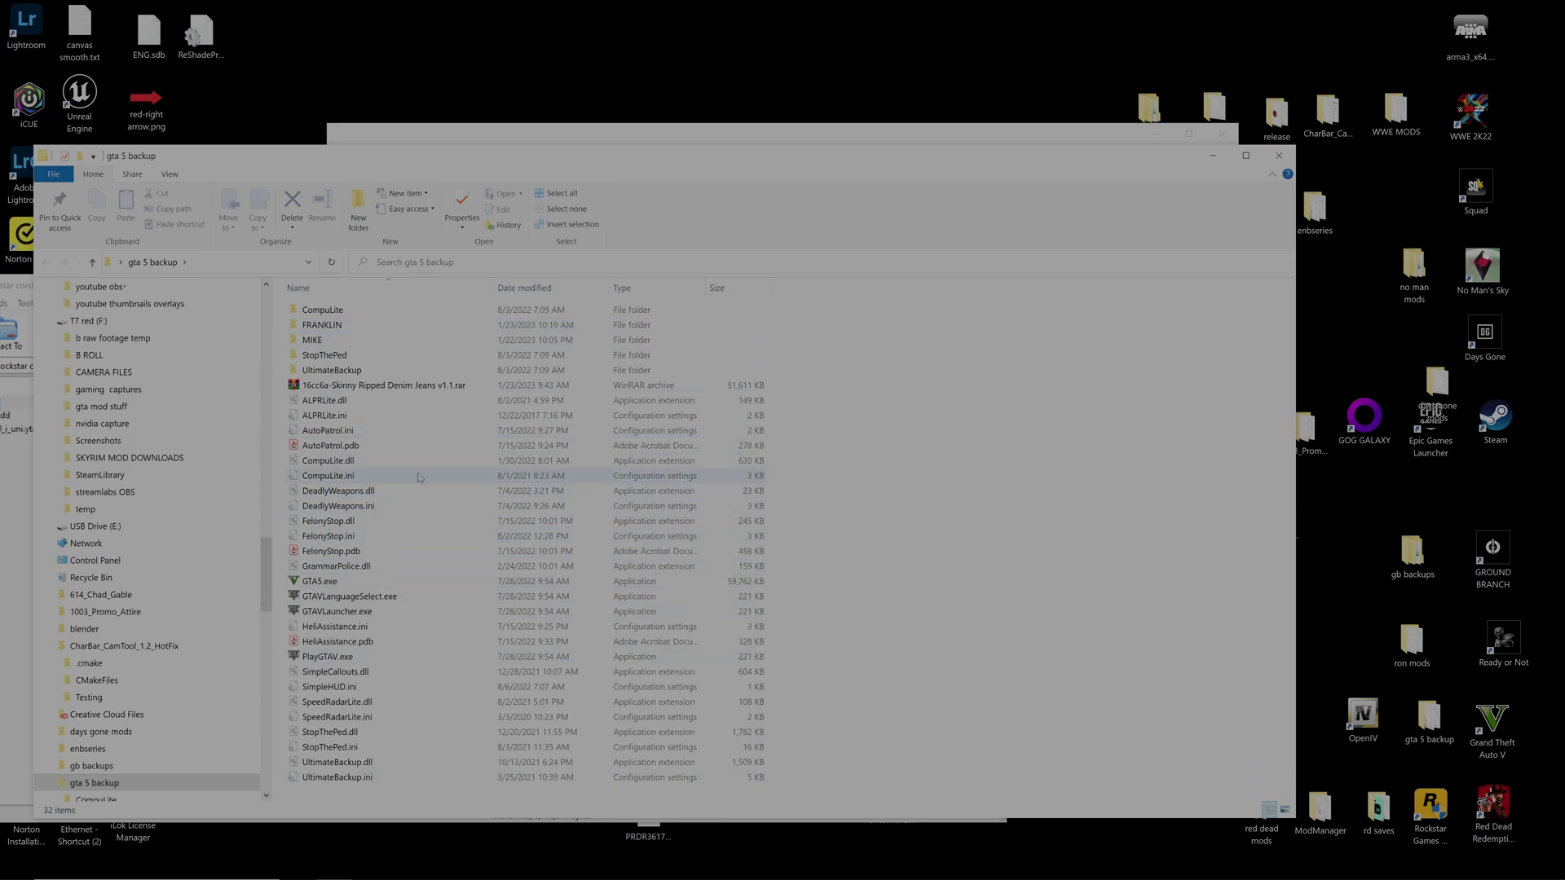
pyautogui.click(316, 327)
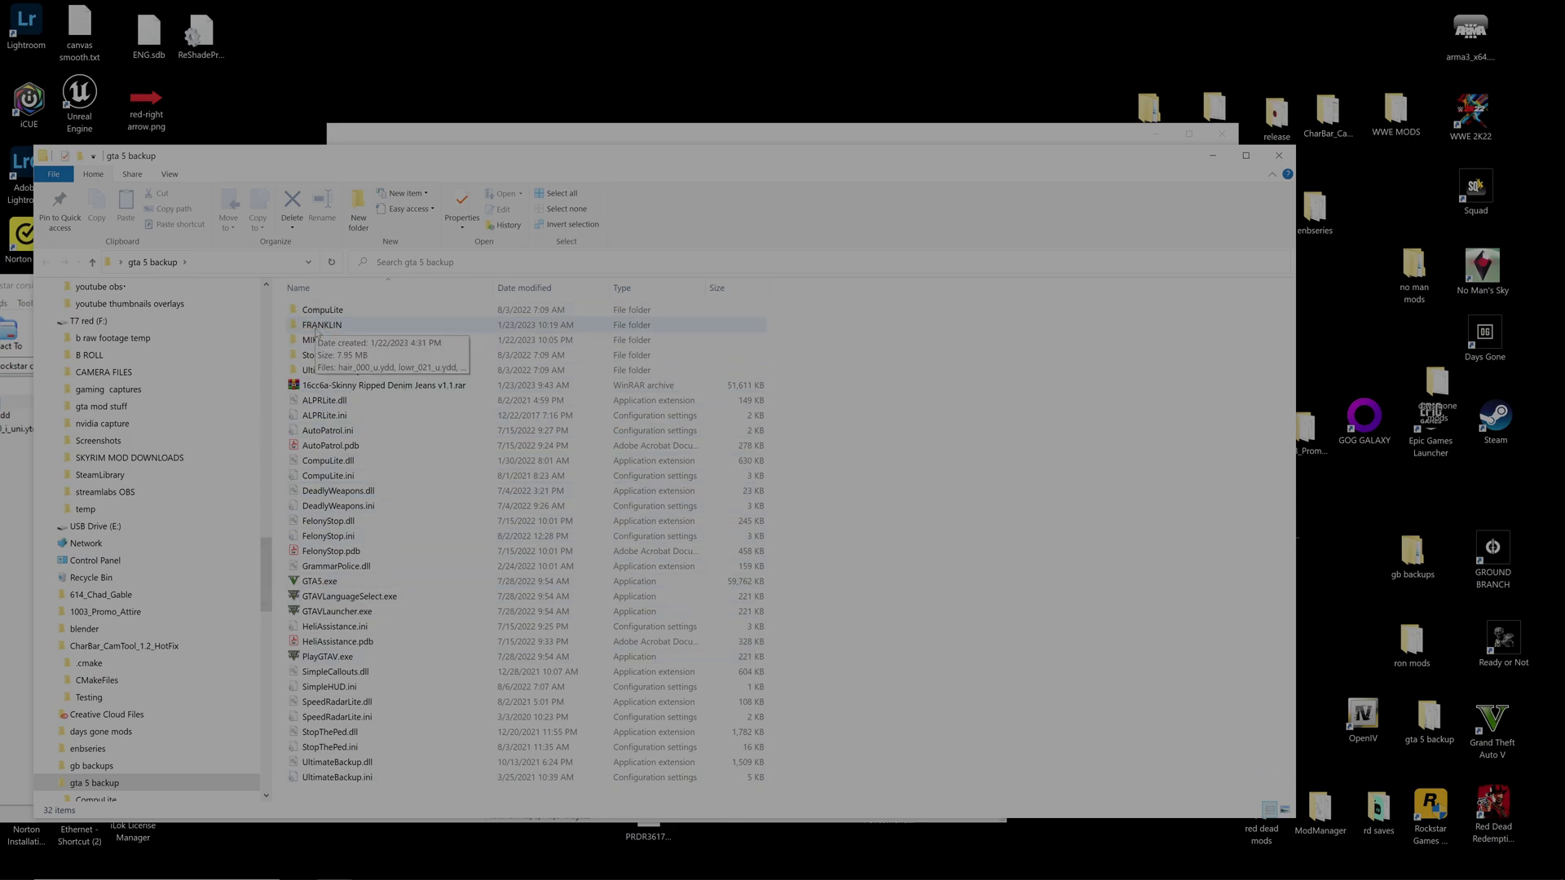
pyautogui.doubleClick(316, 328)
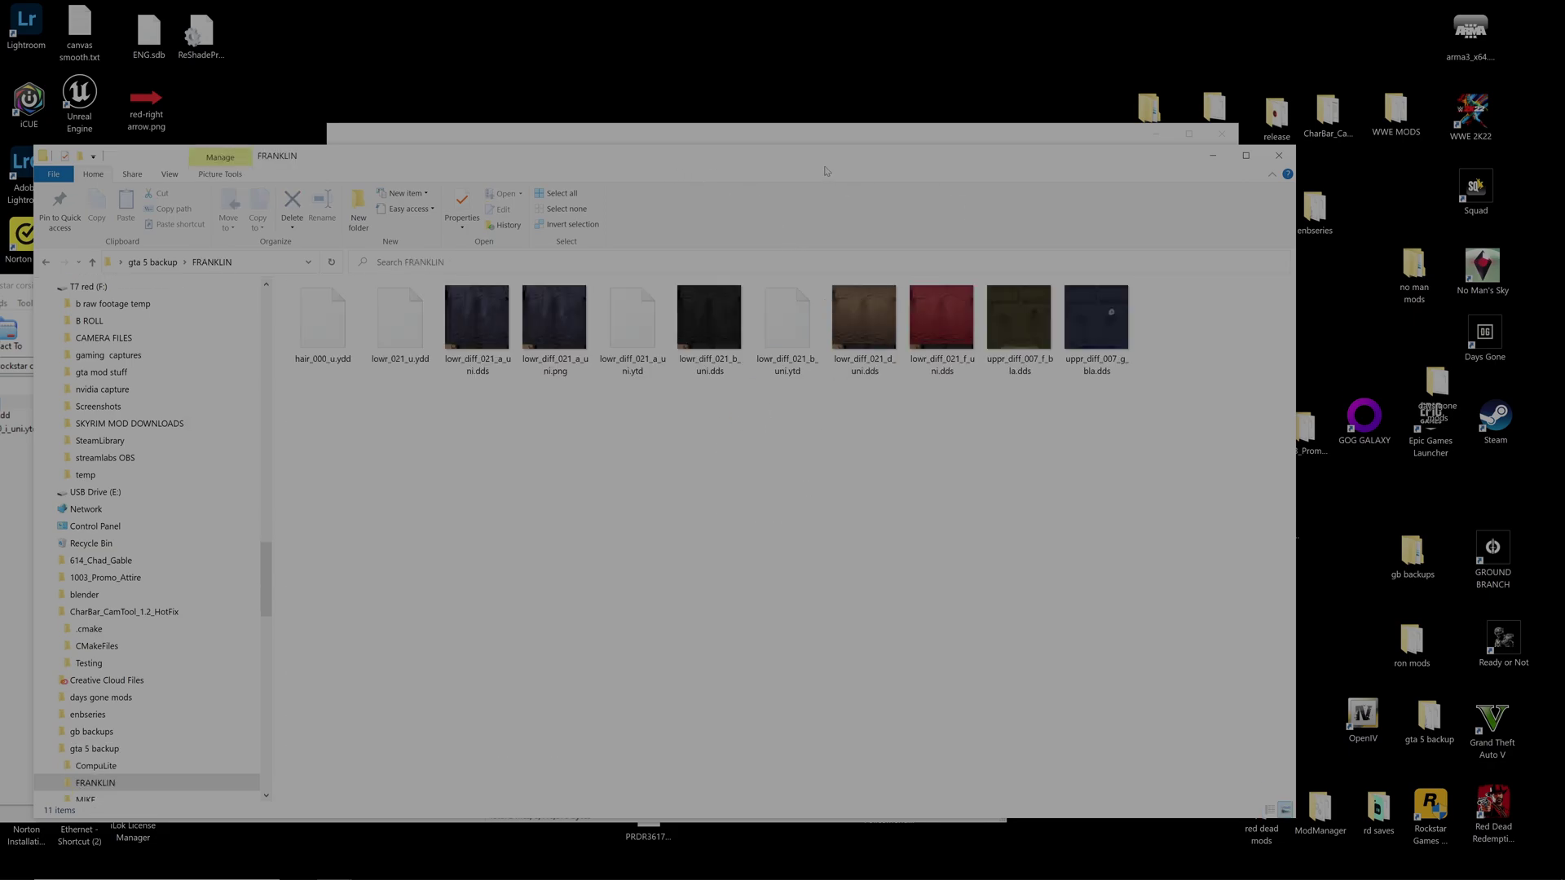
pyautogui.moveTo(826, 171); pyautogui.dragTo(1017, 177)
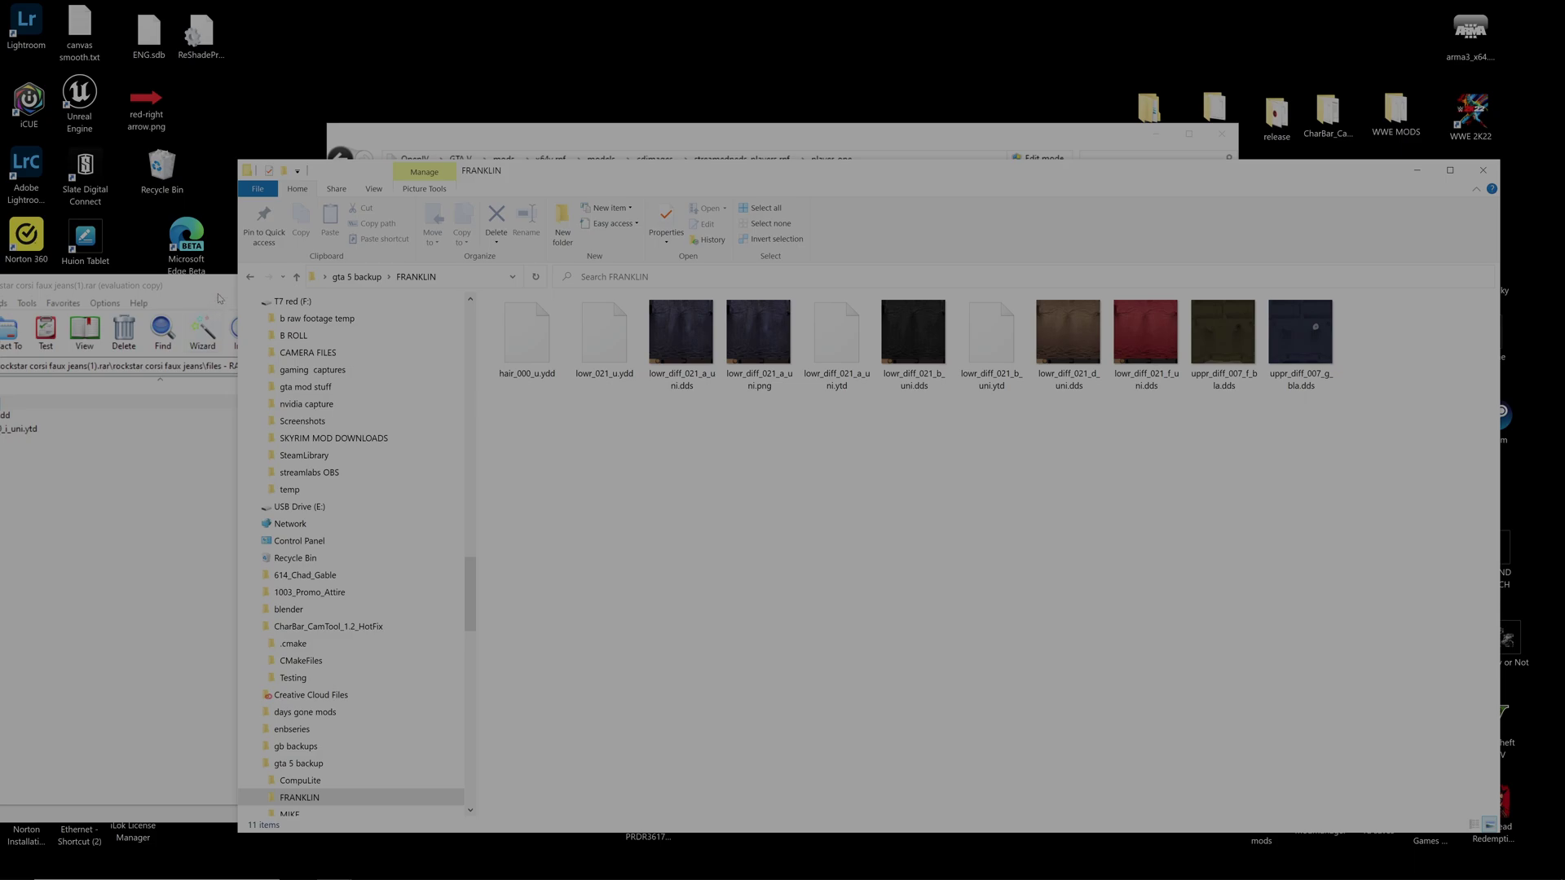
pyautogui.moveTo(1113, 168); pyautogui.dragTo(1098, 189)
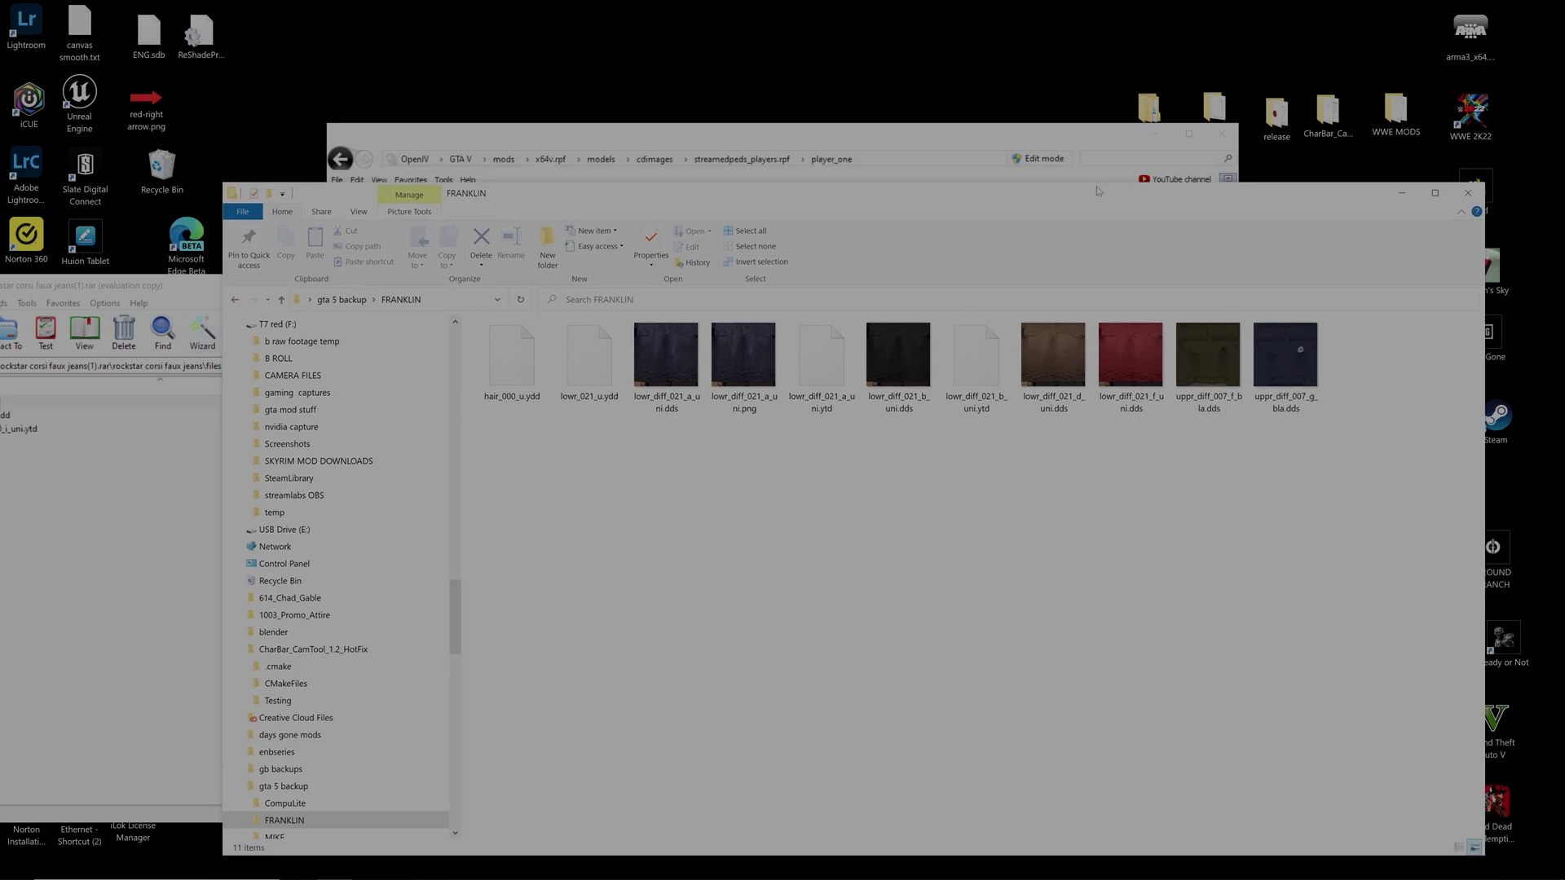
# Back up Franklin's original lowr_020_u.ydd by dragging it into the FRANKLIN folder
pyautogui.moveTo(815, 135); pyautogui.dragTo(733, 134)
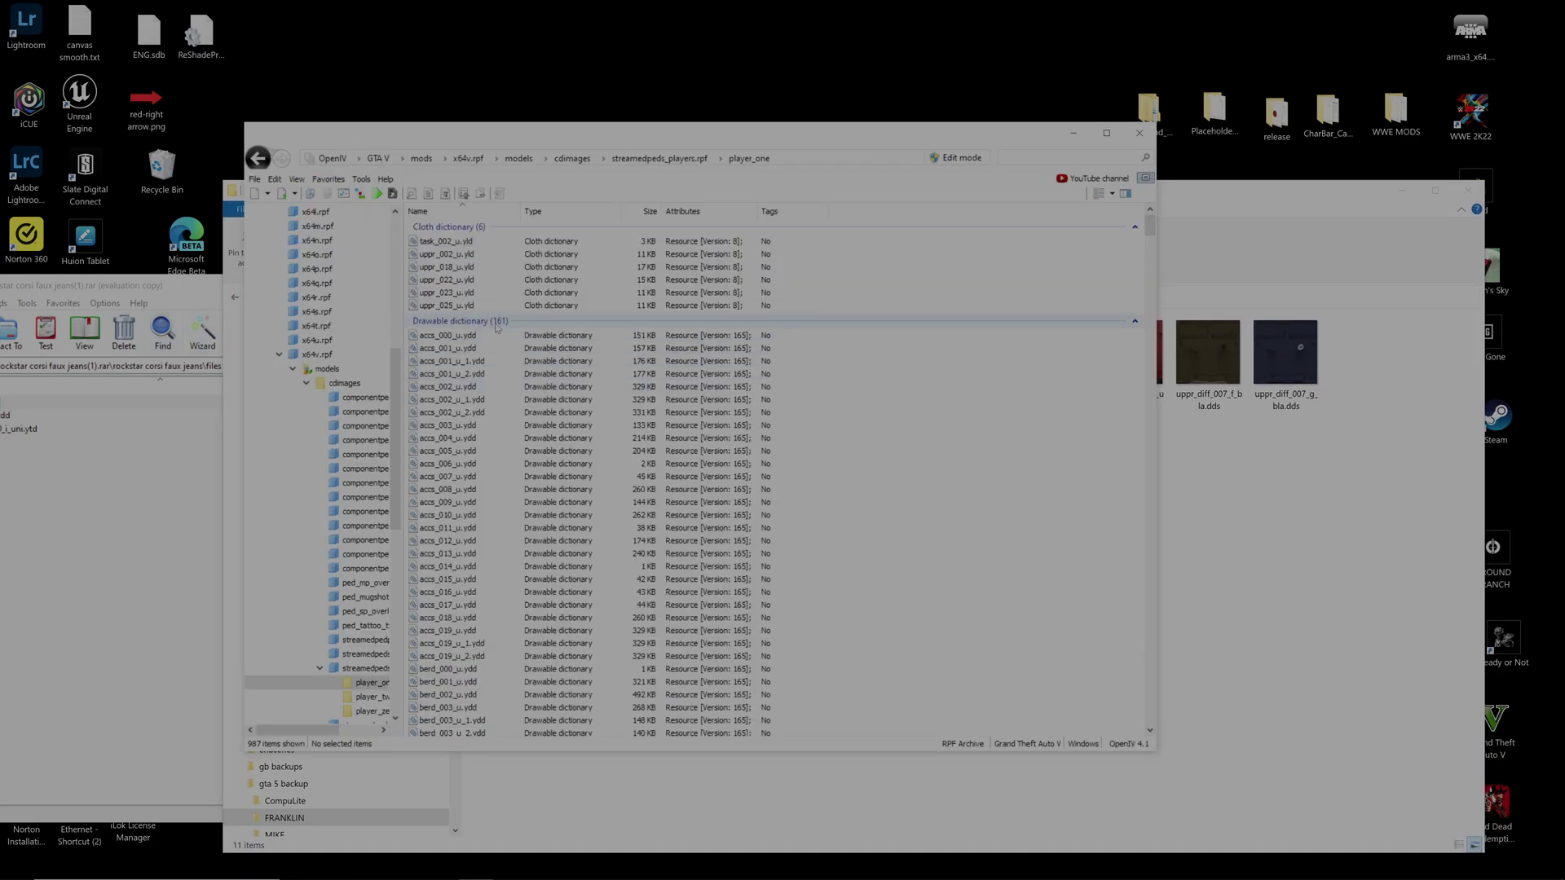
pyautogui.scroll(-7, 533, 479)
pyautogui.scroll(-20, 534, 479)
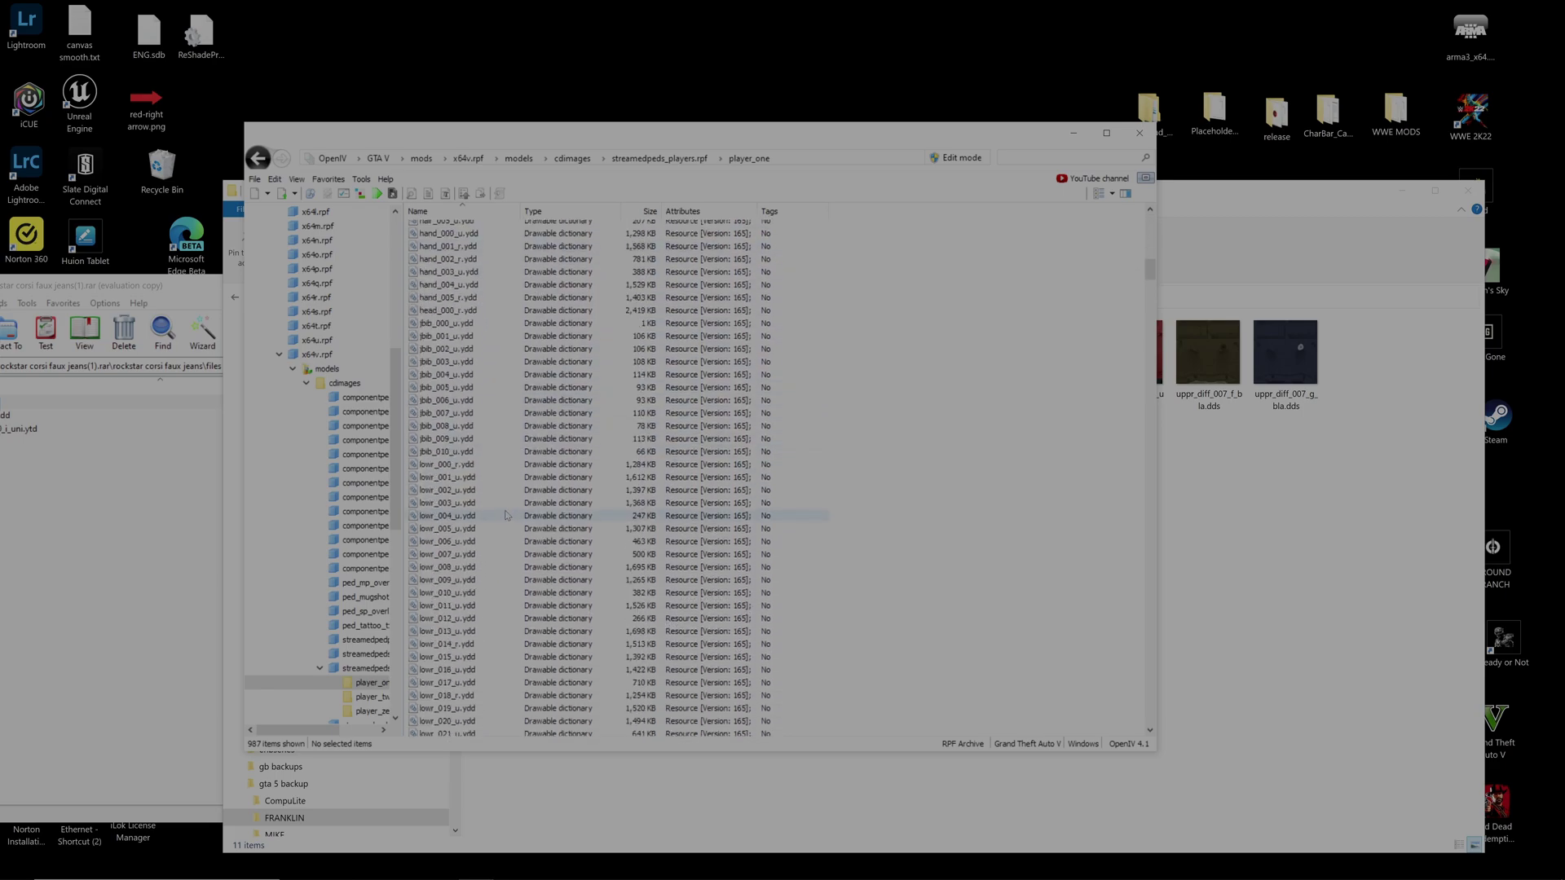
pyautogui.scroll(-2, 475, 386)
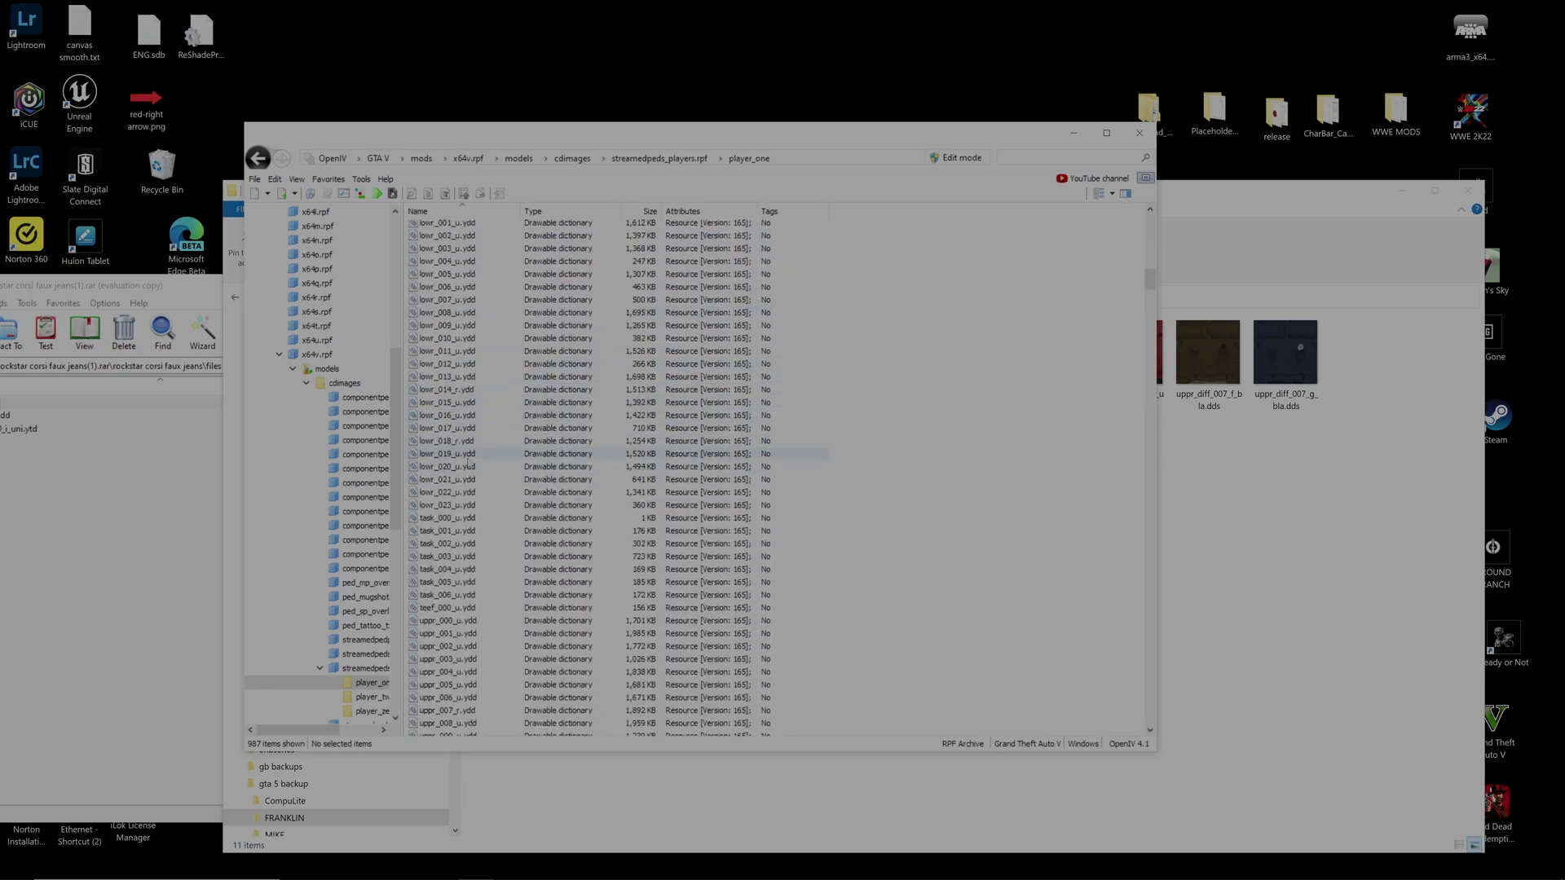
pyautogui.moveTo(459, 471); pyautogui.dragTo(1321, 571)
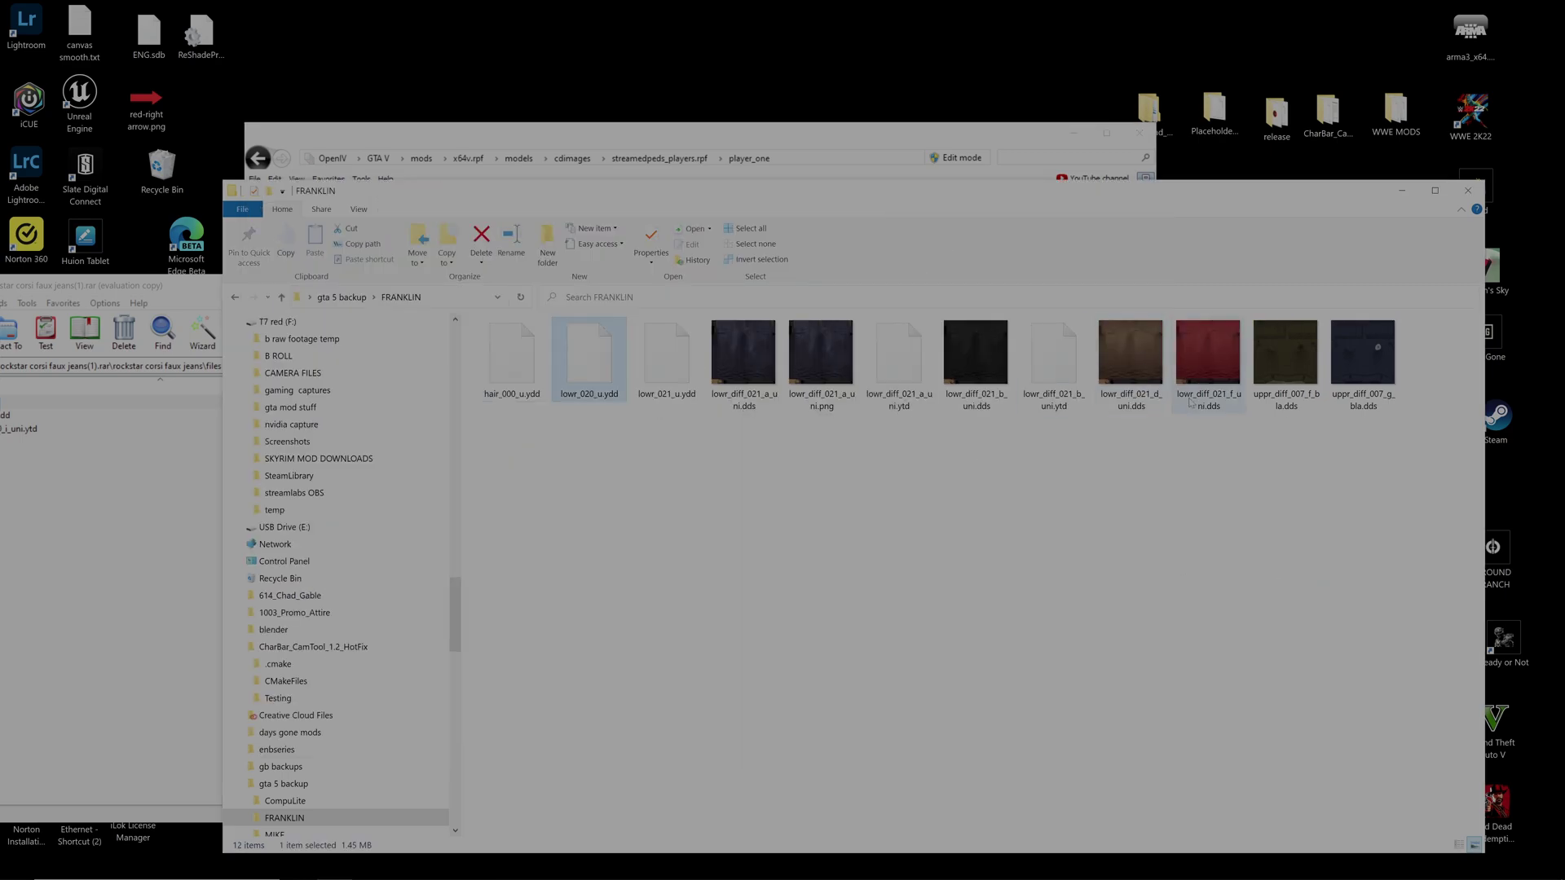
# Back up the original lowr_diff_020_a_uni.ytd texture into the FRANKLIN folder as well
pyautogui.click(799, 135)
pyautogui.scroll(20, 546, 702)
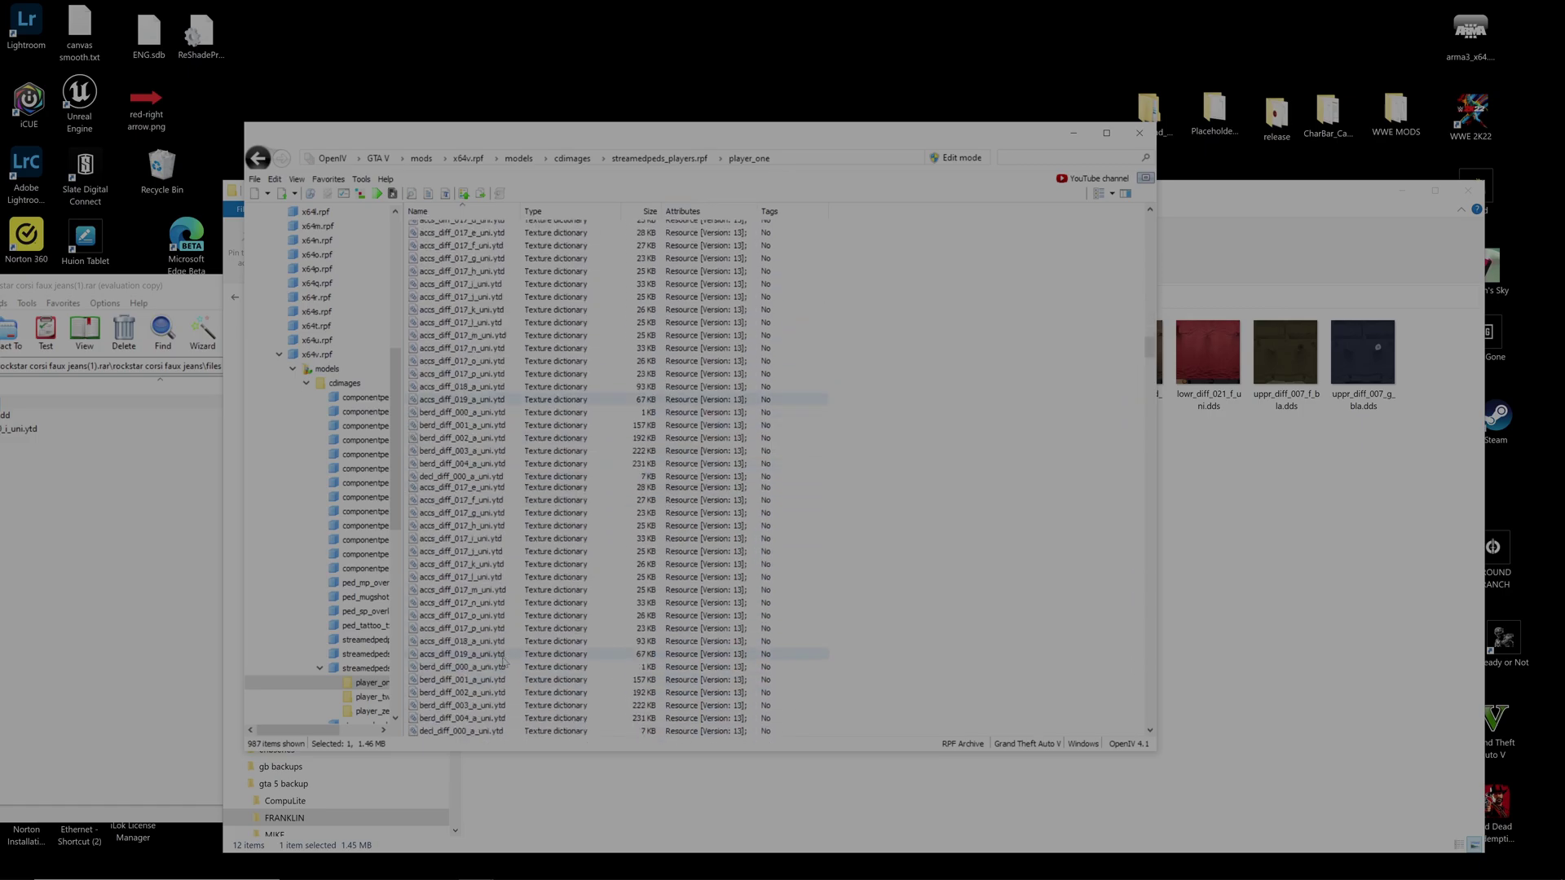
pyautogui.scroll(-15, 485, 645)
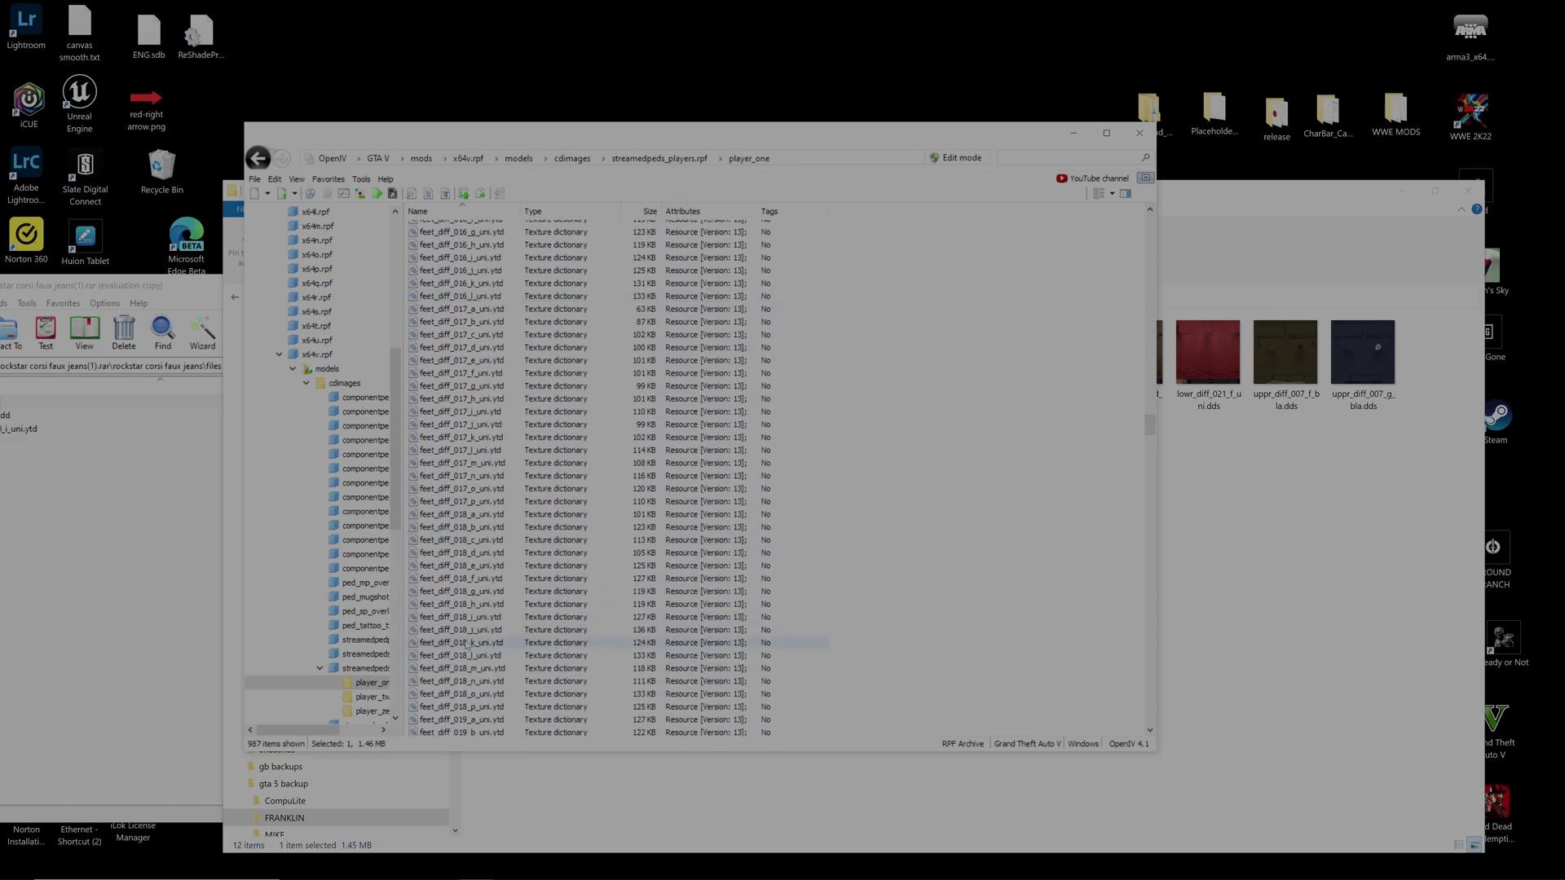
pyautogui.scroll(-20, 457, 672)
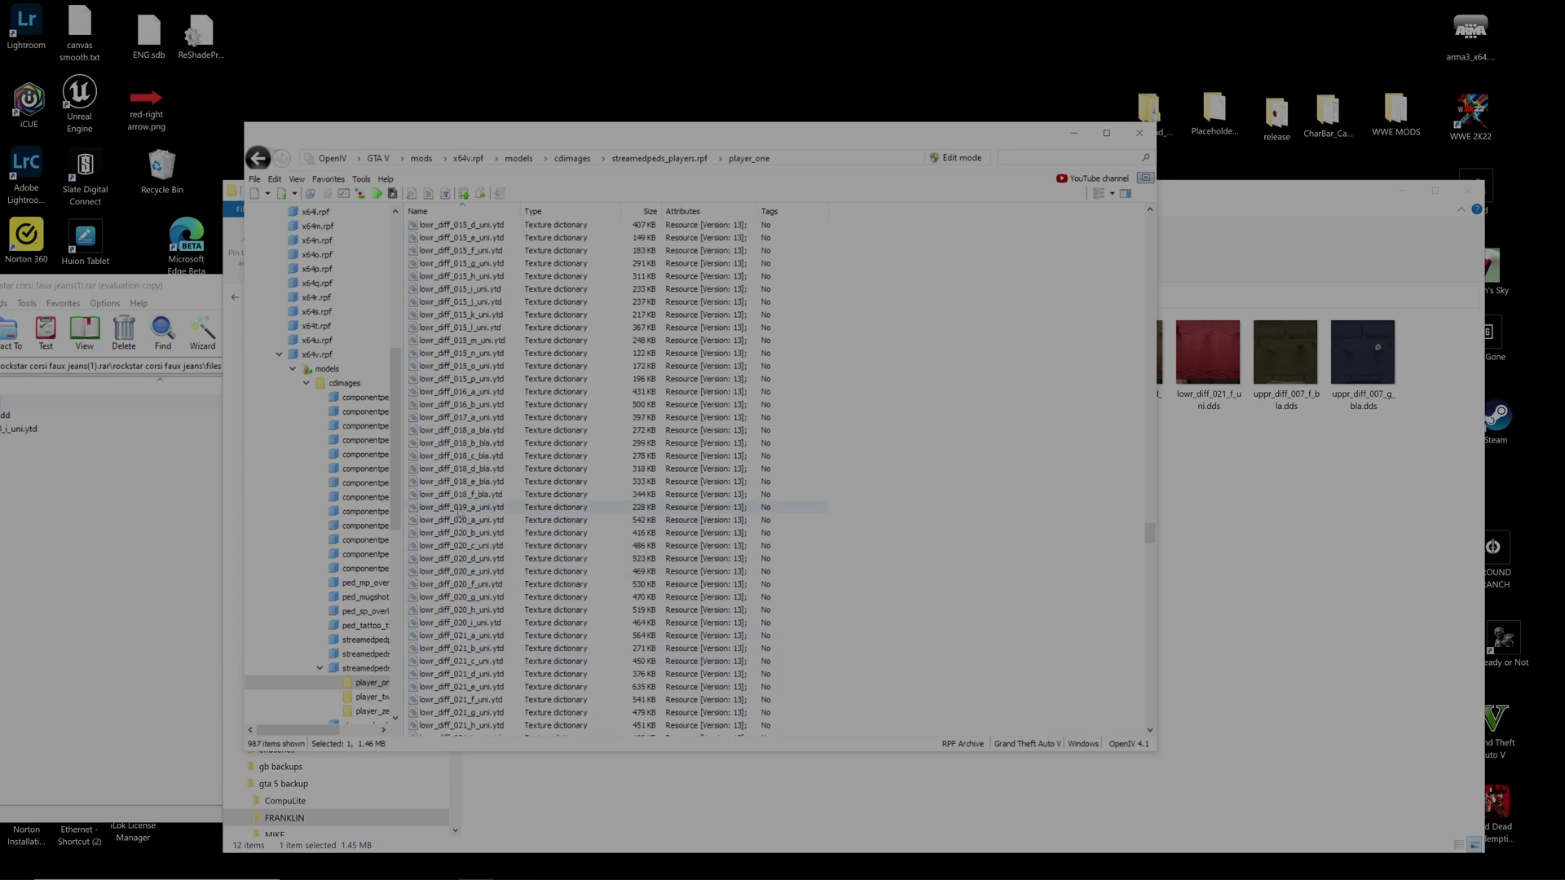
pyautogui.moveTo(459, 521); pyautogui.dragTo(1131, 597)
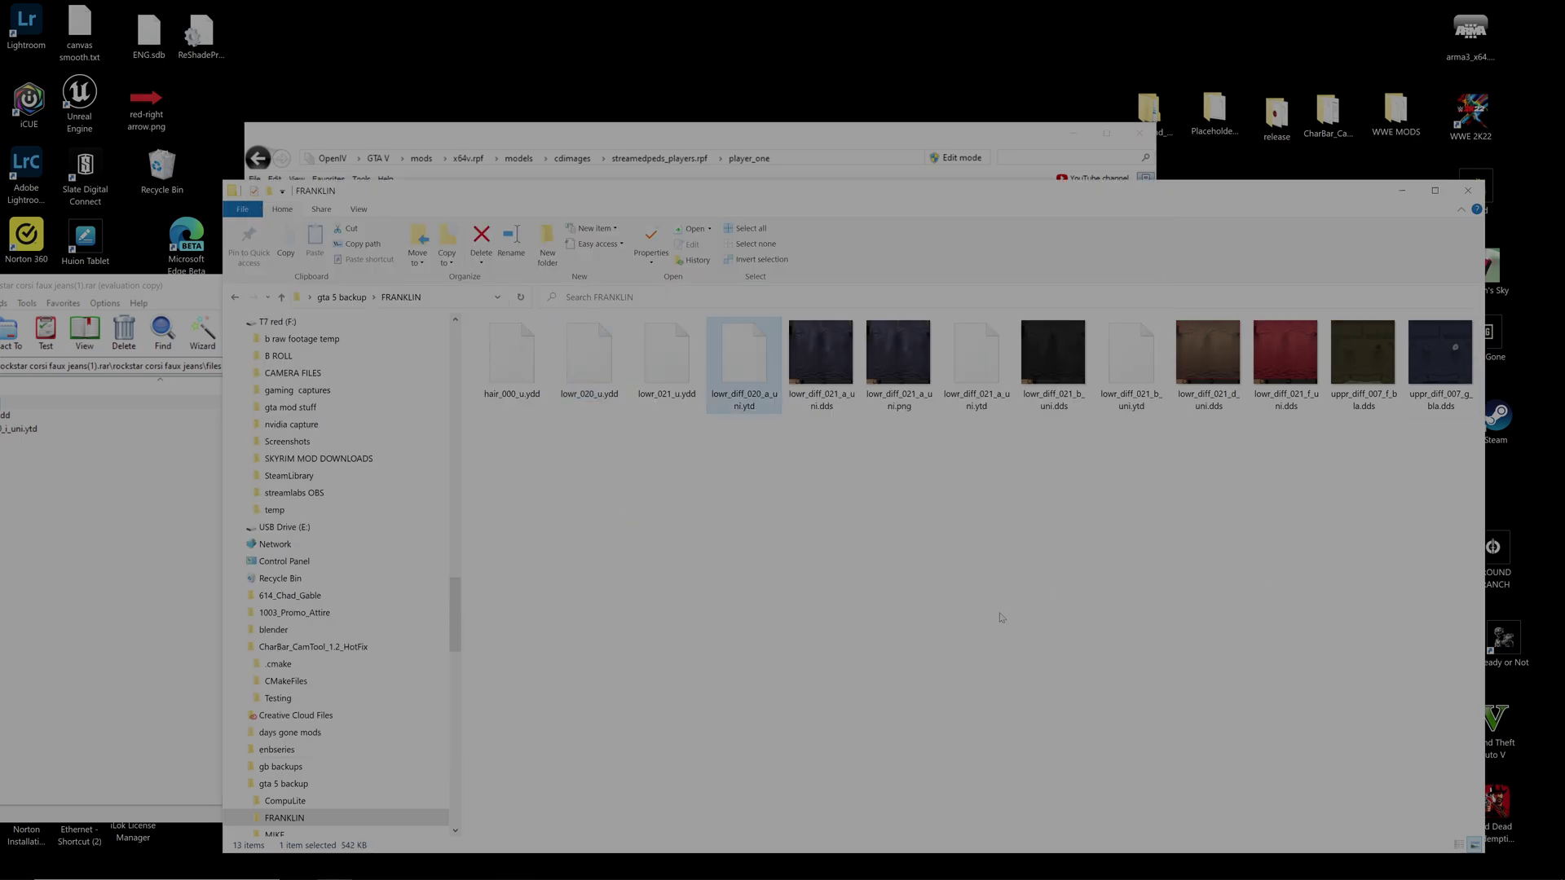
pyautogui.click(804, 135)
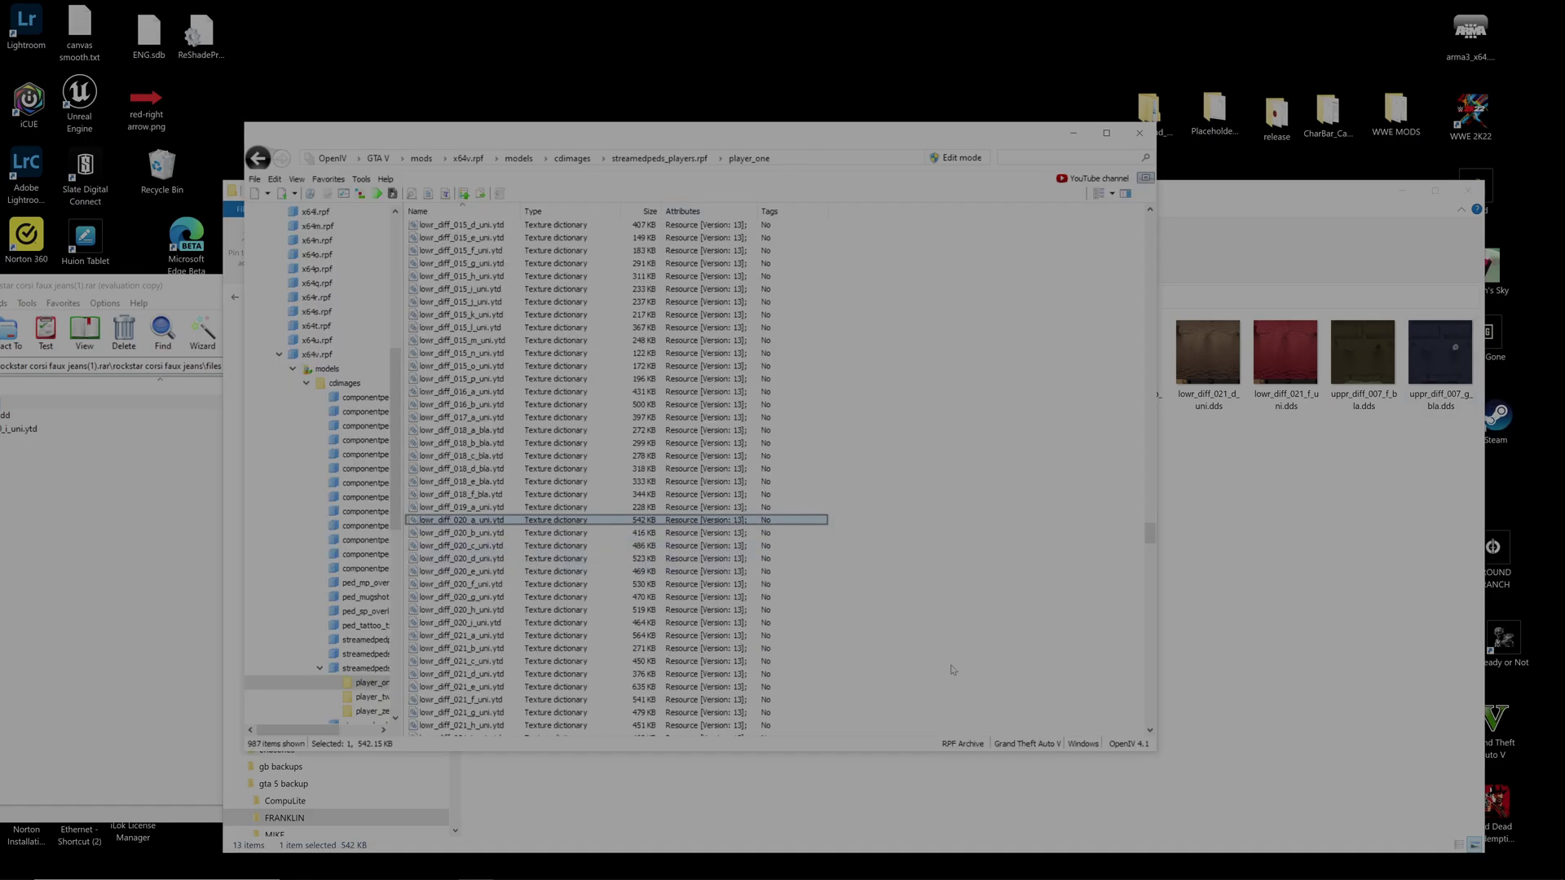
pyautogui.scroll(20, 460, 478)
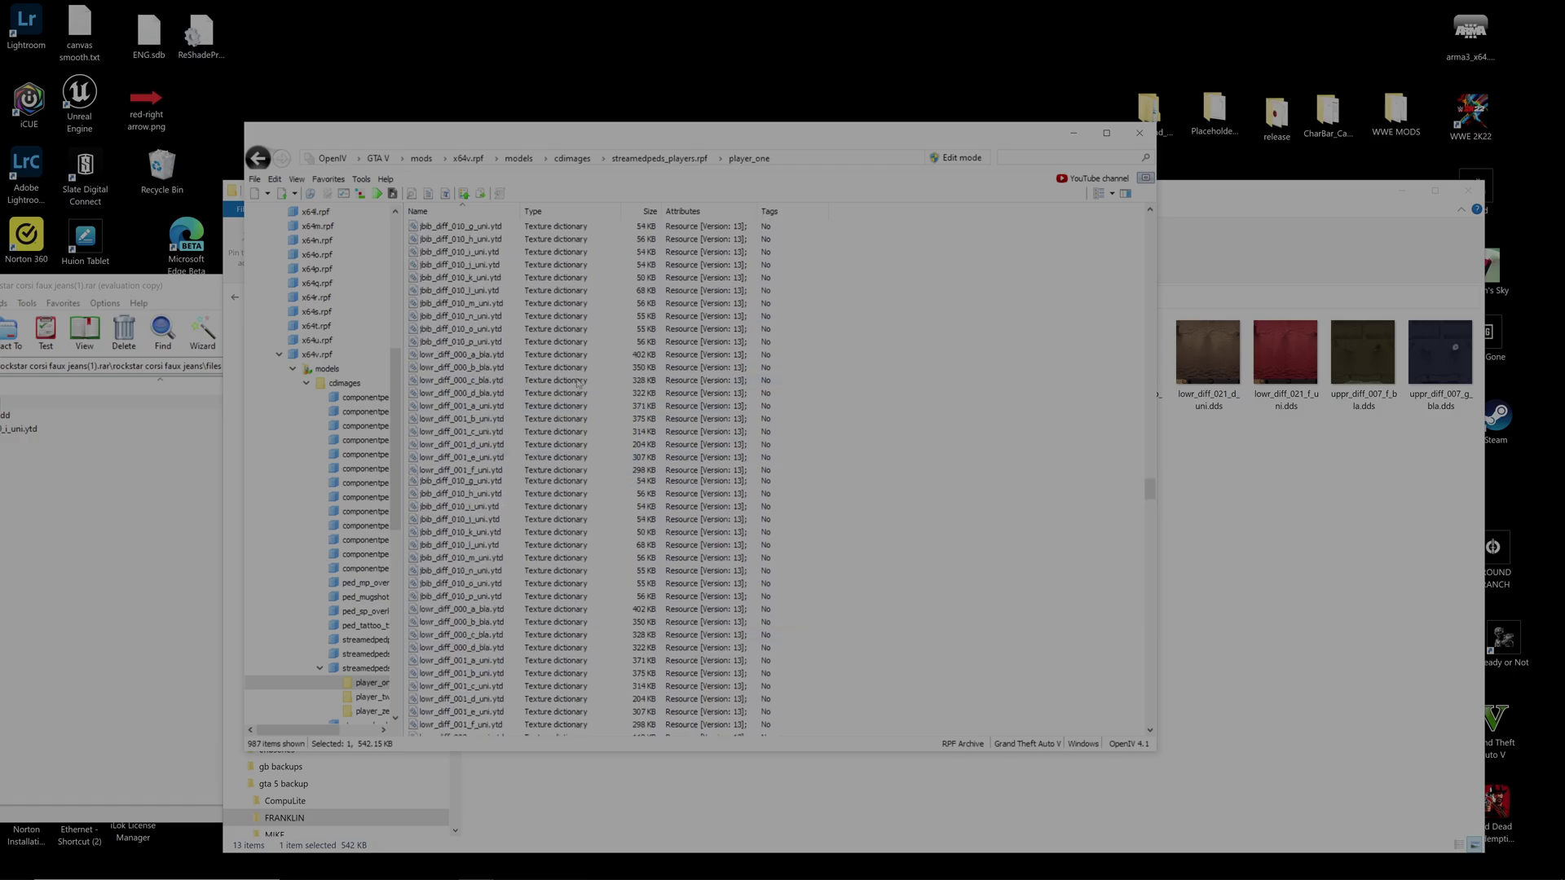
pyautogui.scroll(10, 577, 382)
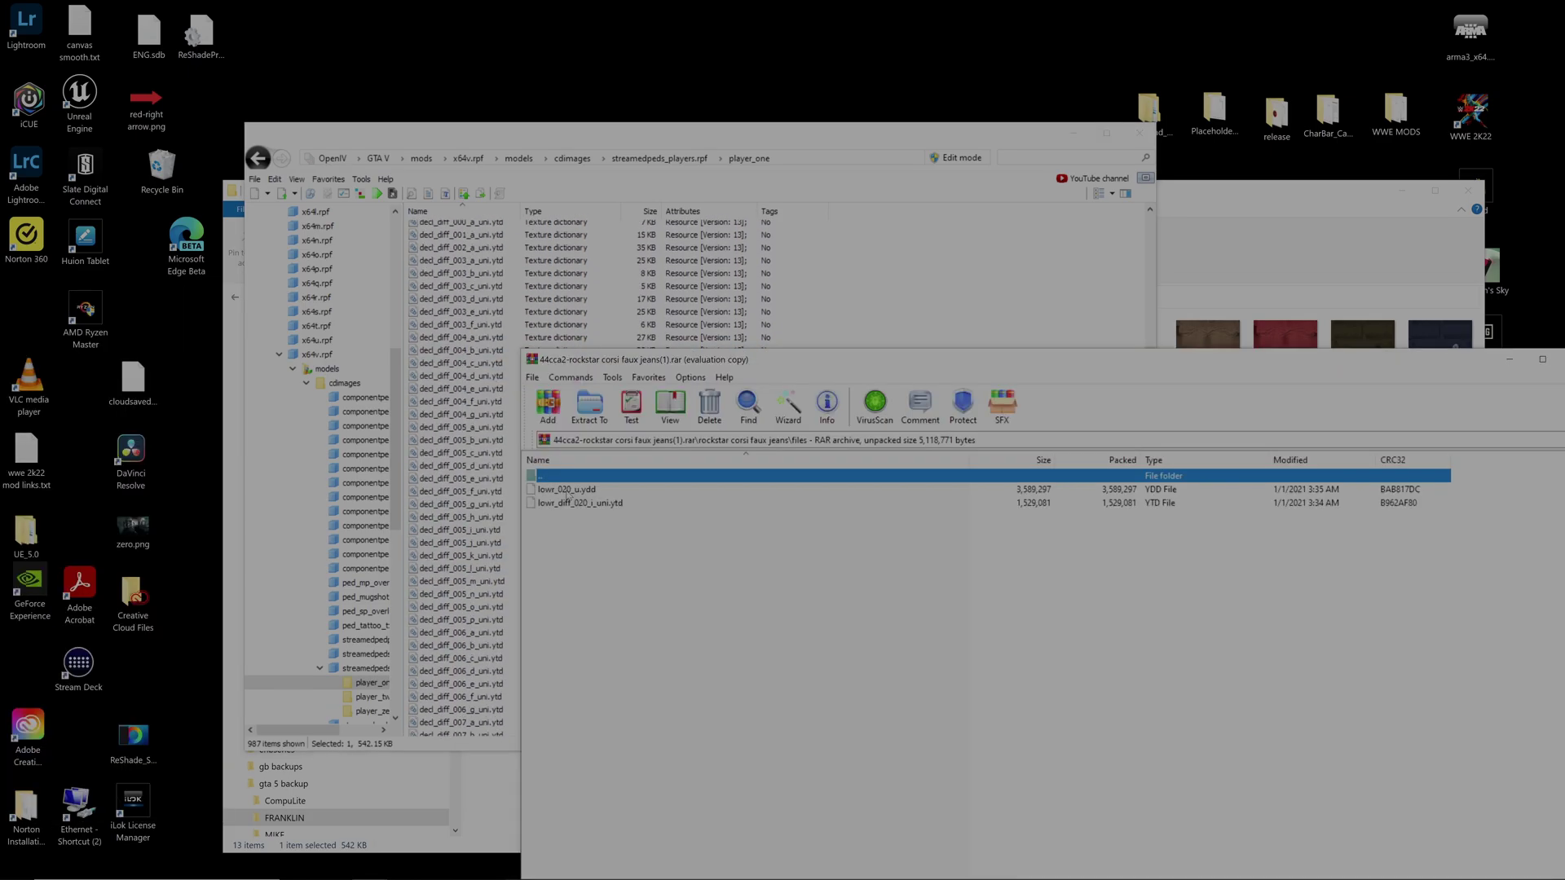
# Turn on OpenIV edit mode and confirm it
pyautogui.moveTo(568, 493); pyautogui.dragTo(903, 267)
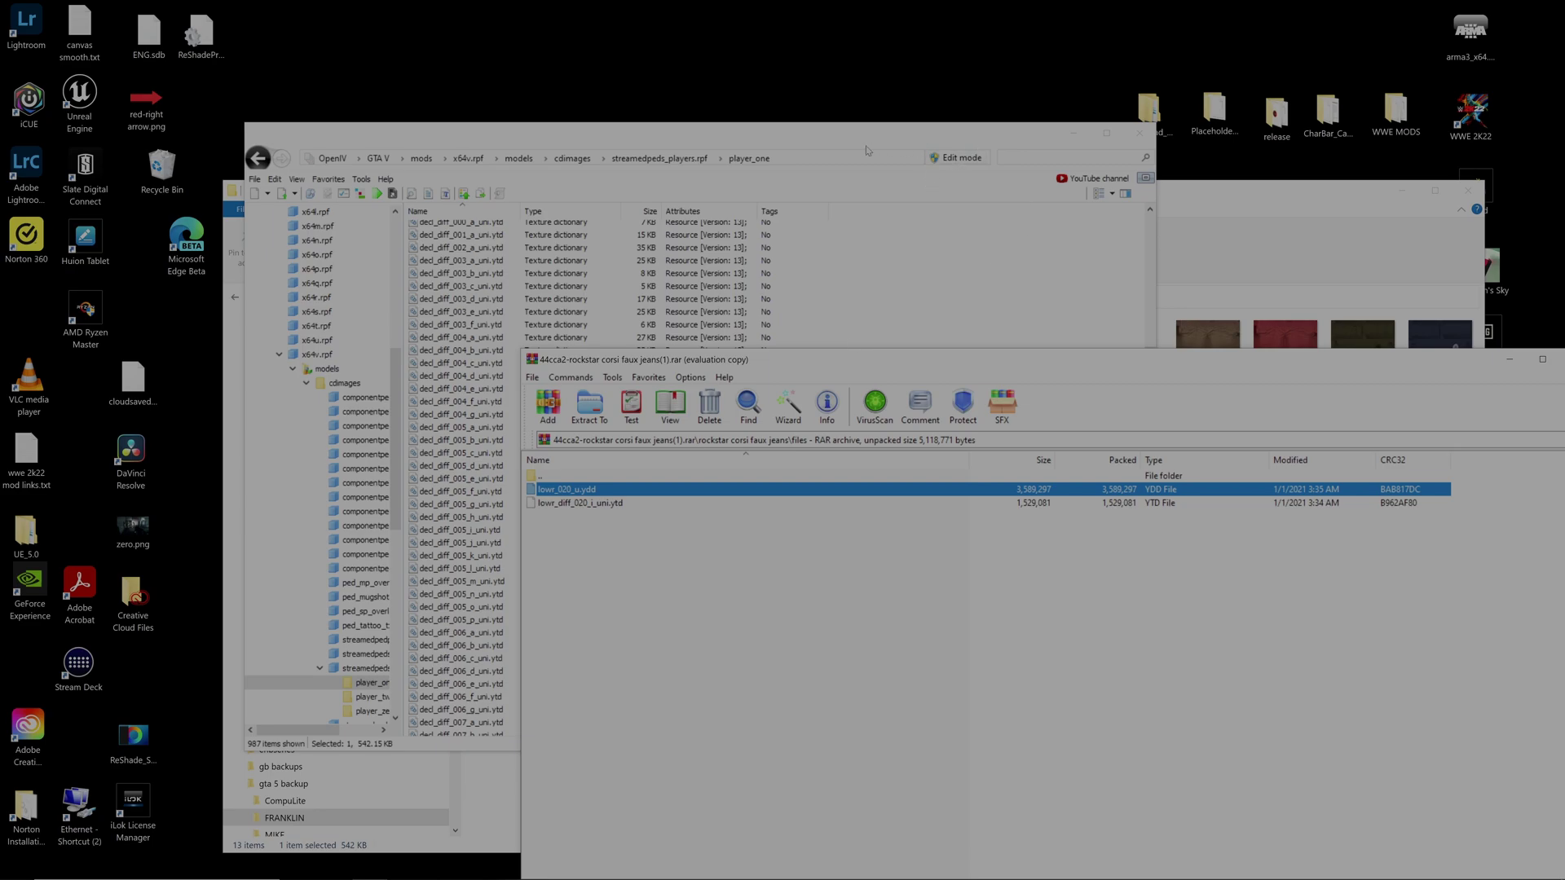
pyautogui.click(956, 157)
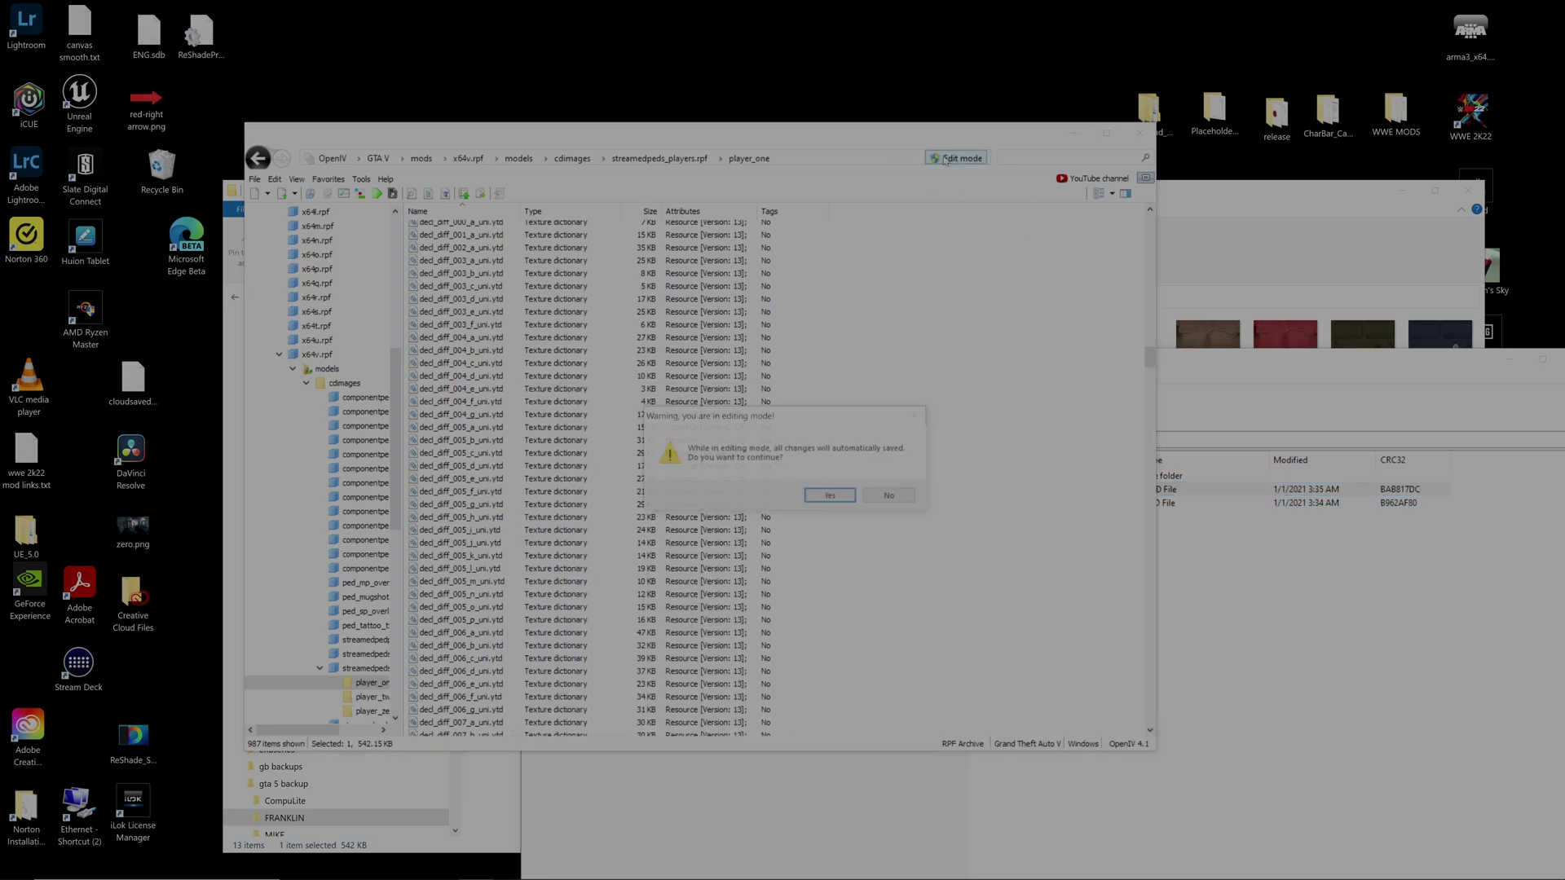
pyautogui.click(846, 497)
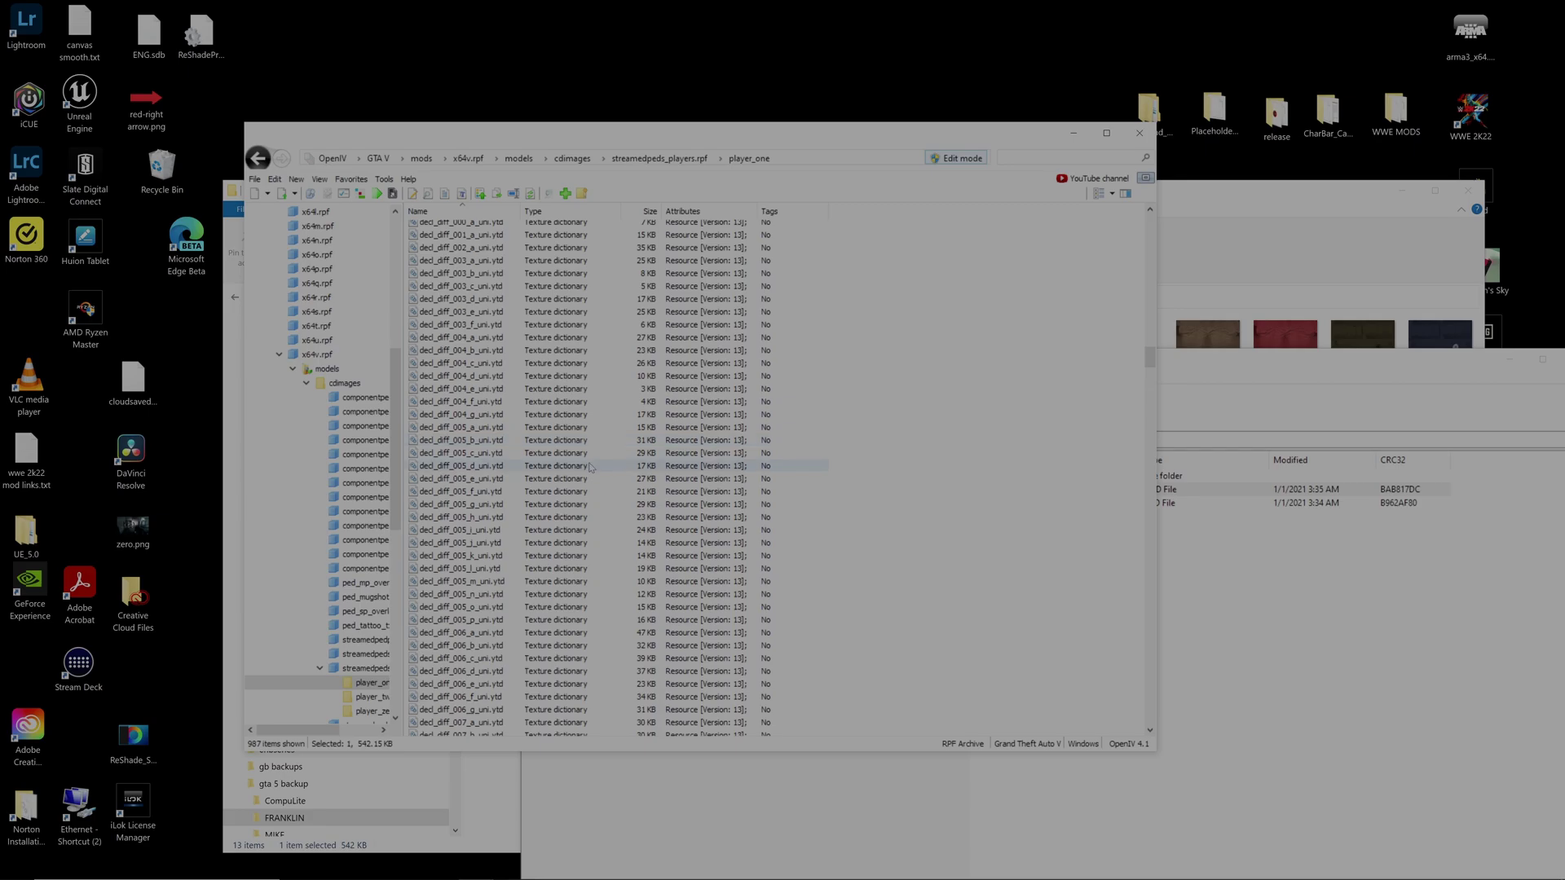
# Add the faux jeans lowr_020_u.ydd and lowr_diff_020_i_uni.ytd from WinRAR into player_one
pyautogui.click(1298, 667)
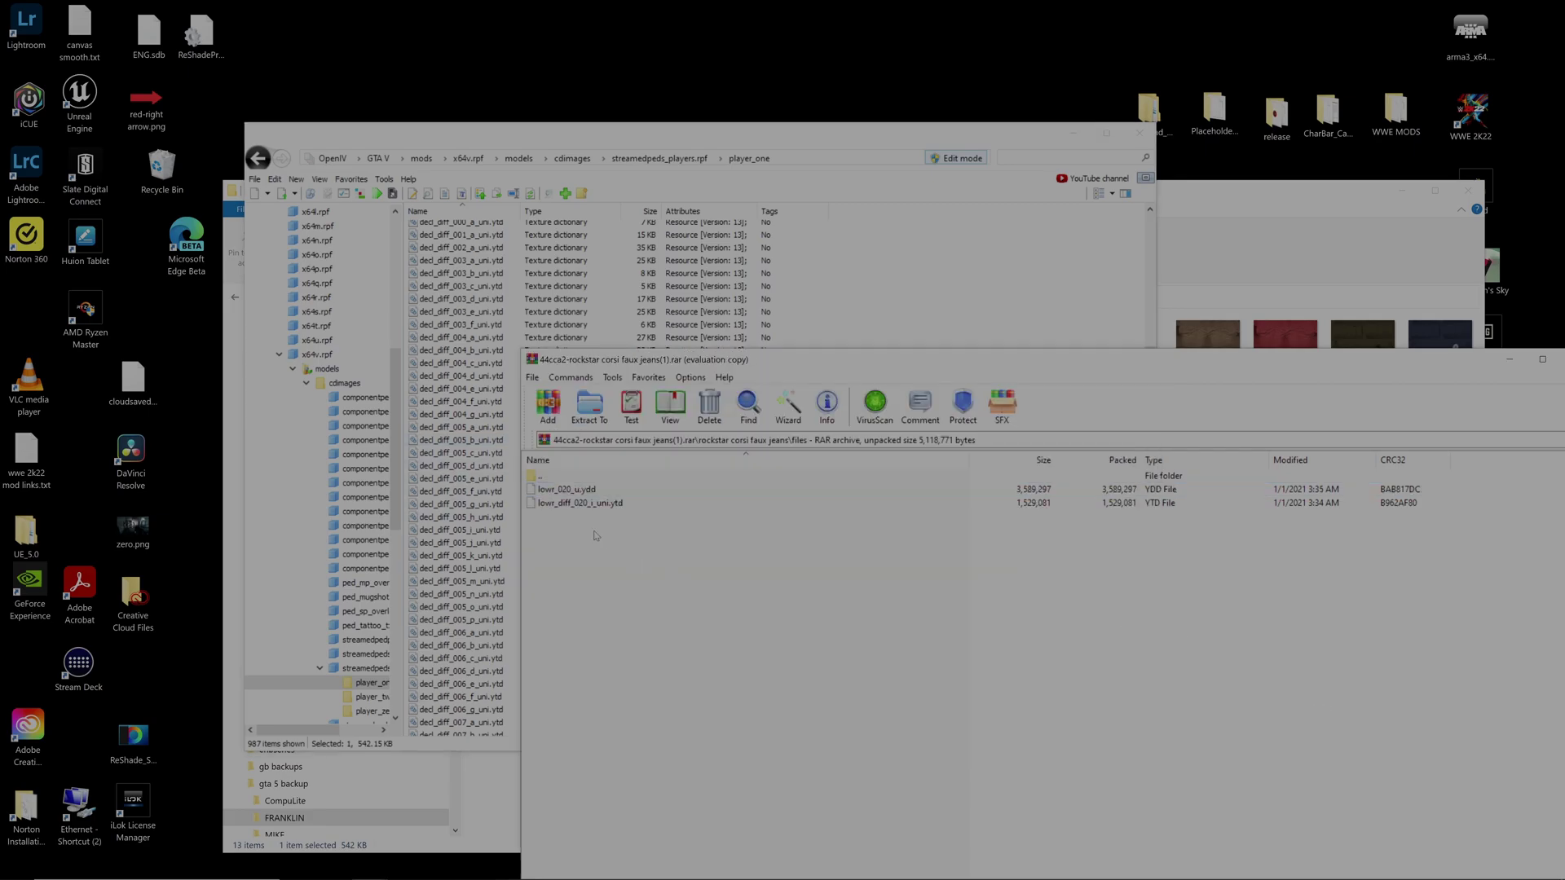
pyautogui.moveTo(592, 492); pyautogui.dragTo(955, 244)
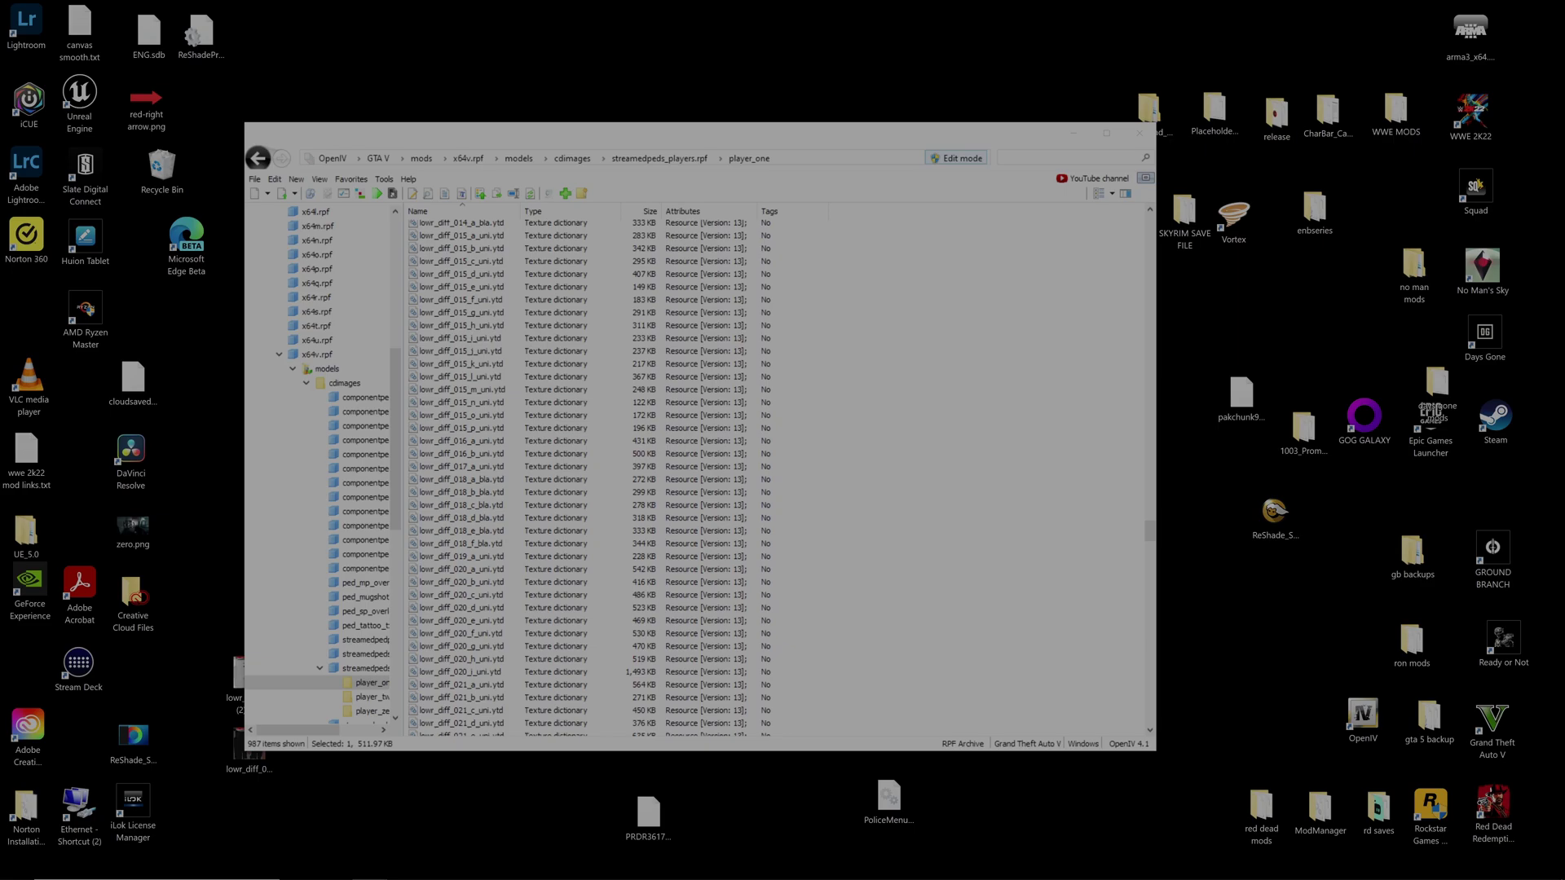
pyautogui.click(499, 874)
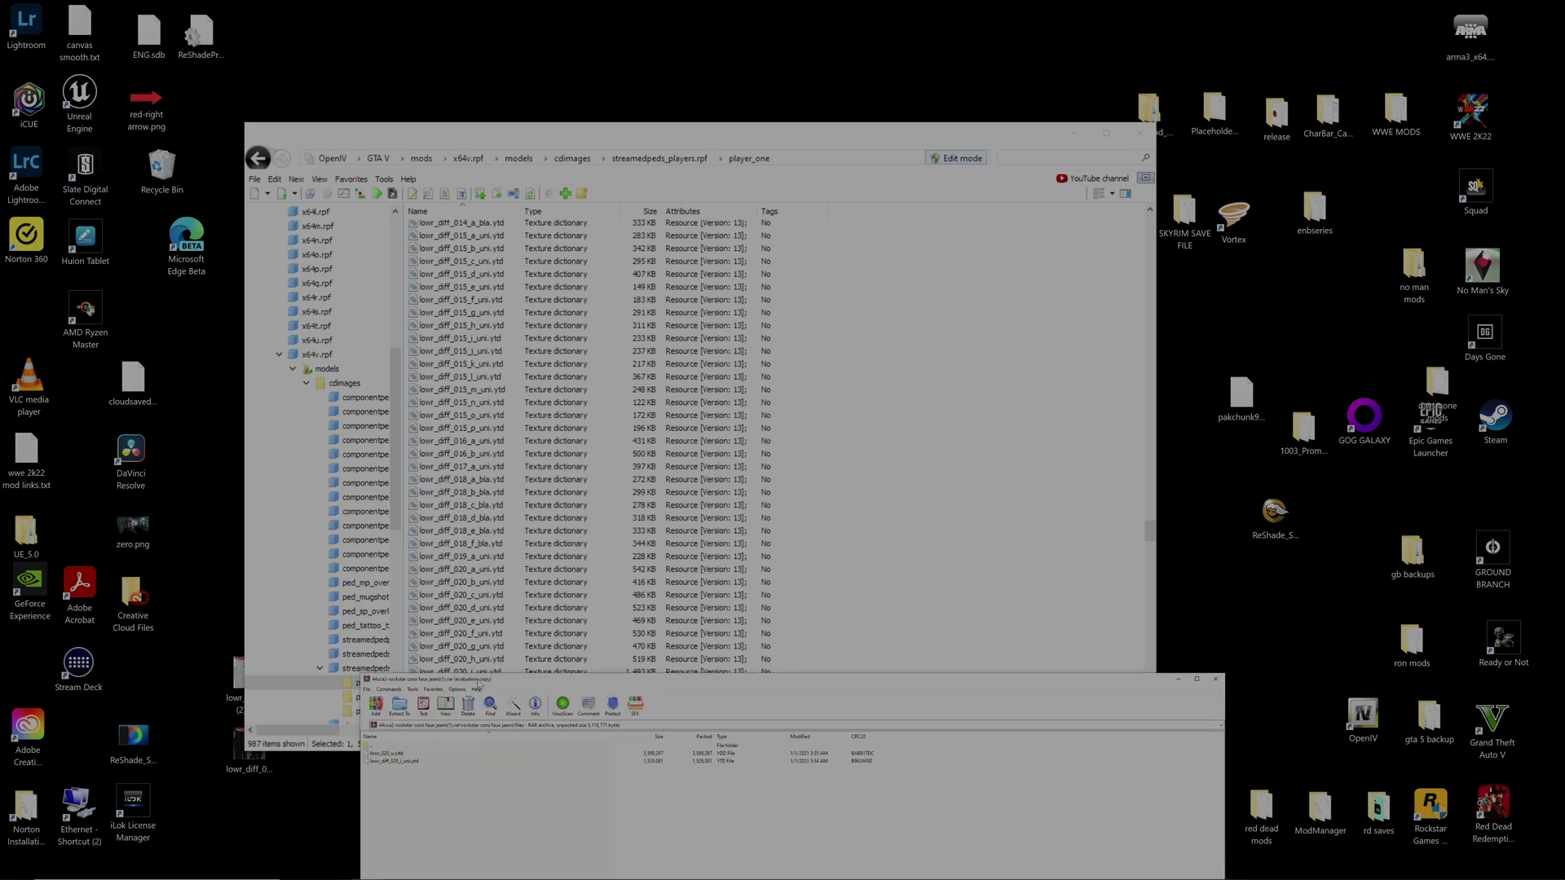
pyautogui.moveTo(471, 253); pyautogui.dragTo(736, 374)
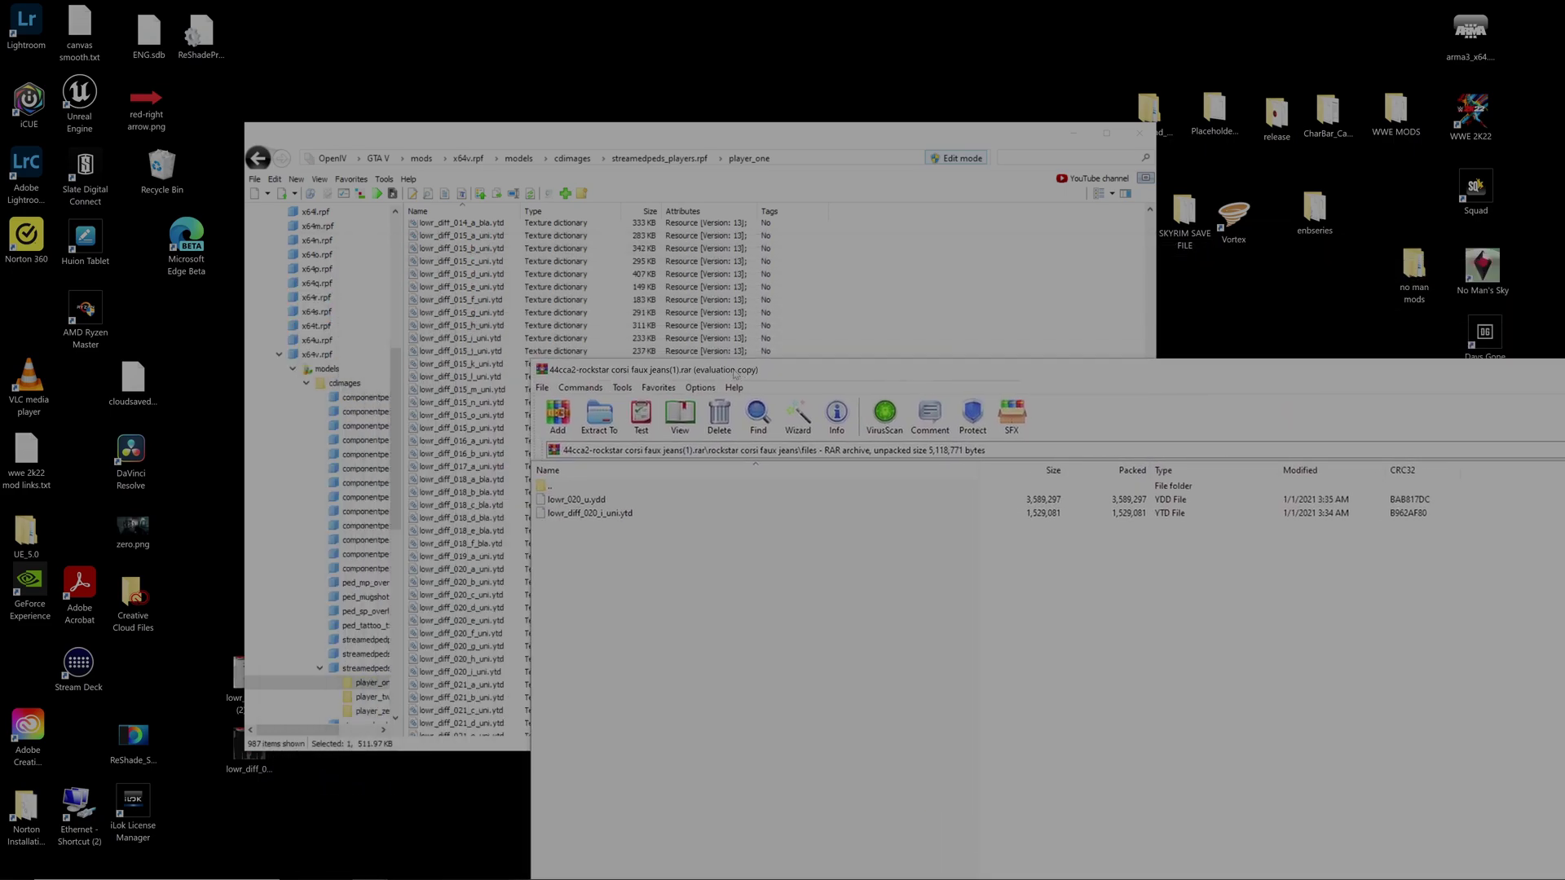
pyautogui.click(597, 515)
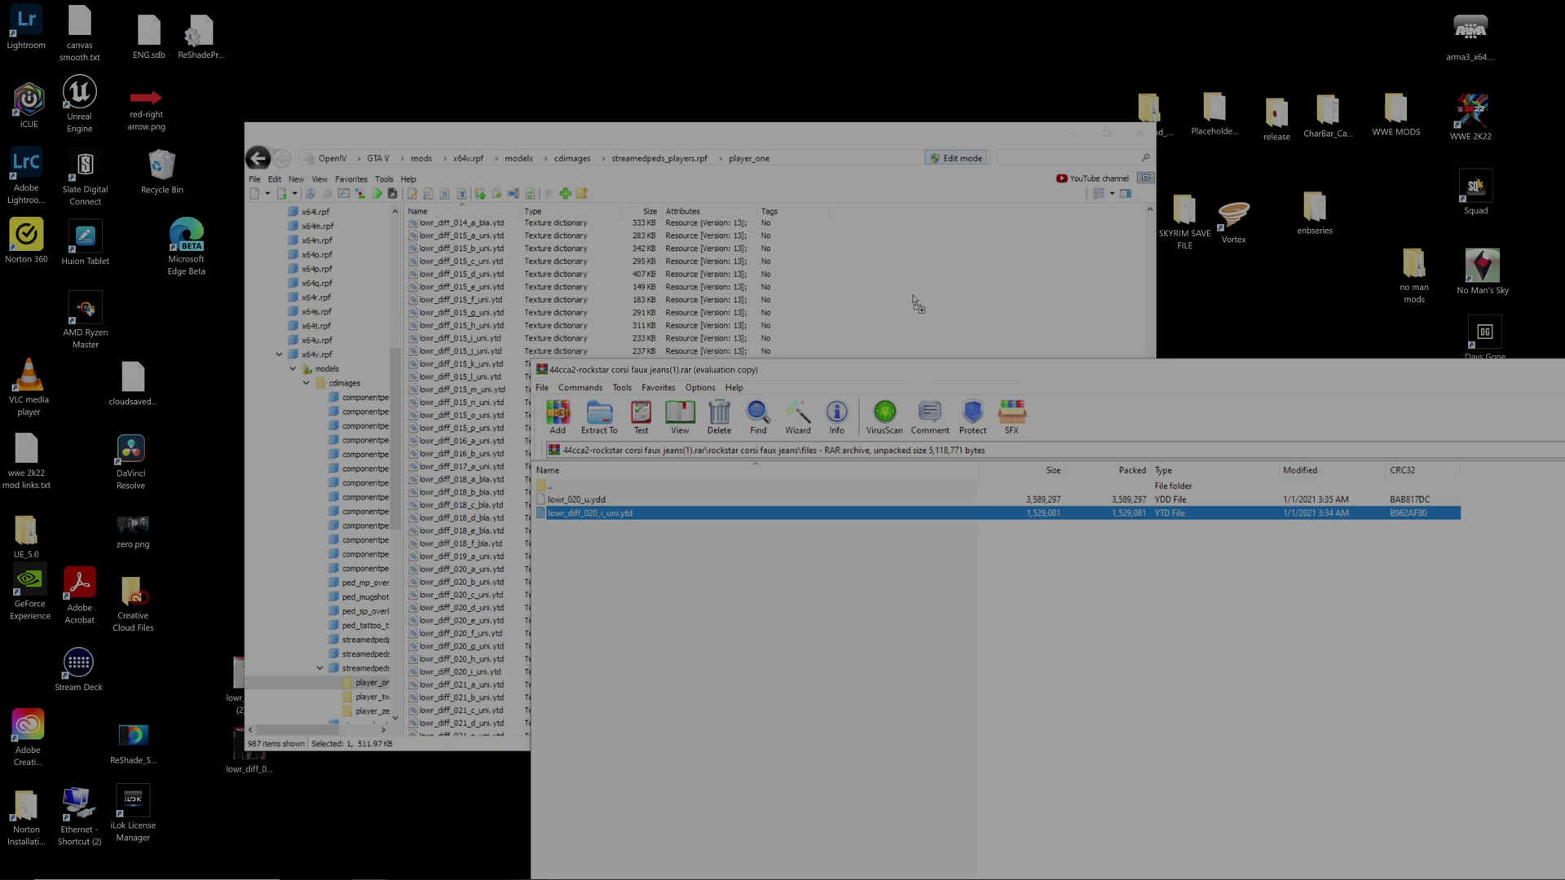
pyautogui.moveTo(1236, 369); pyautogui.dragTo(706, 317)
pyautogui.press('Escape')
# Preview the lowr_diff_021_f_uni.ytd textures, then close OpenIV
pyautogui.scroll(-4, 562, 480)
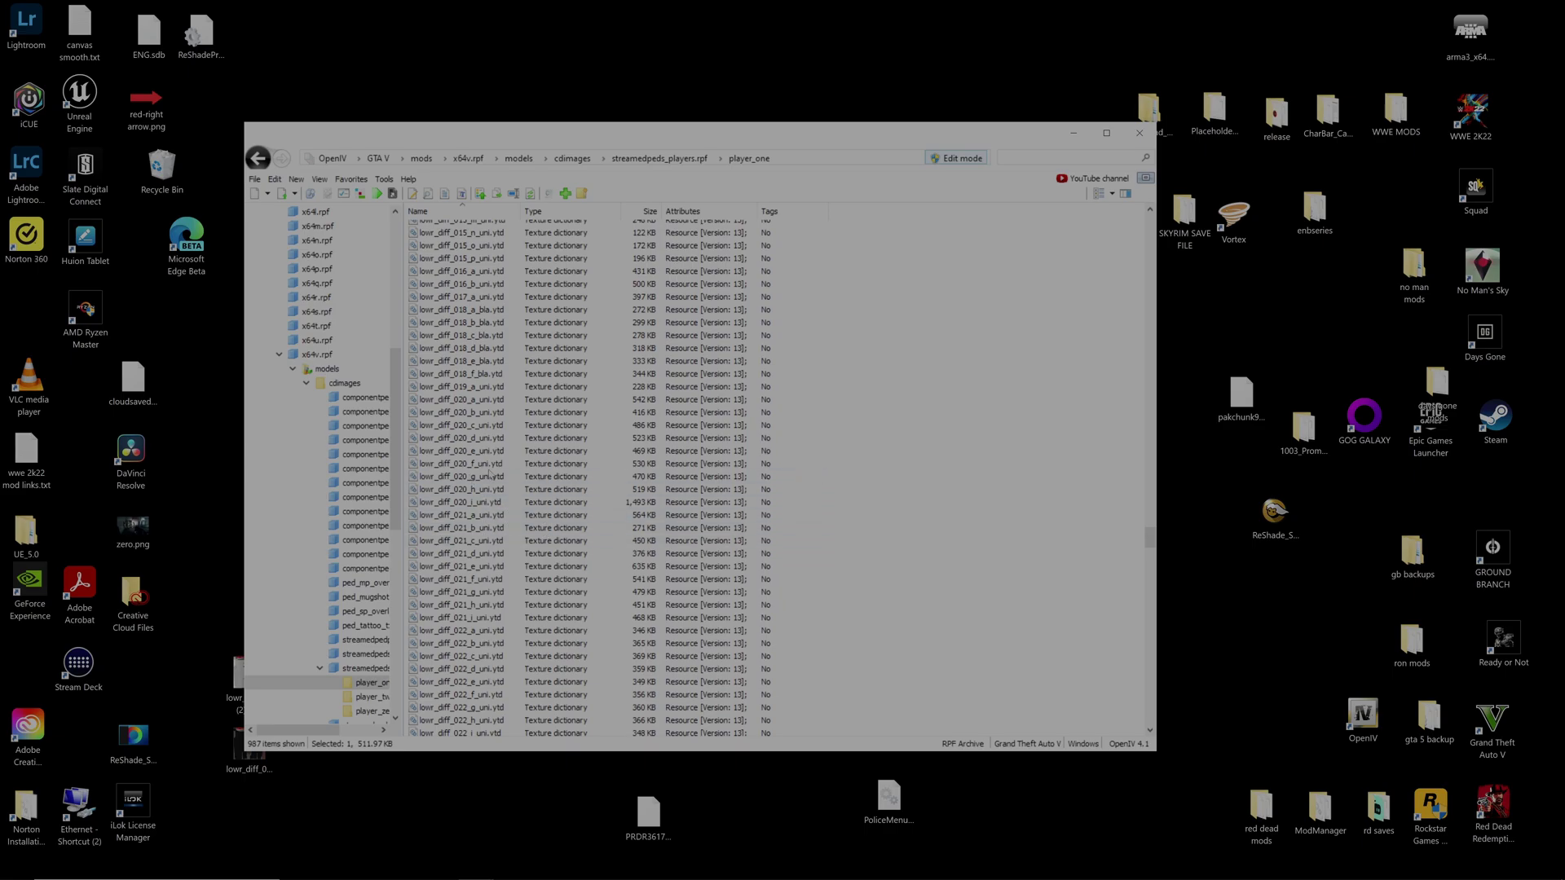
pyautogui.scroll(-4, 461, 472)
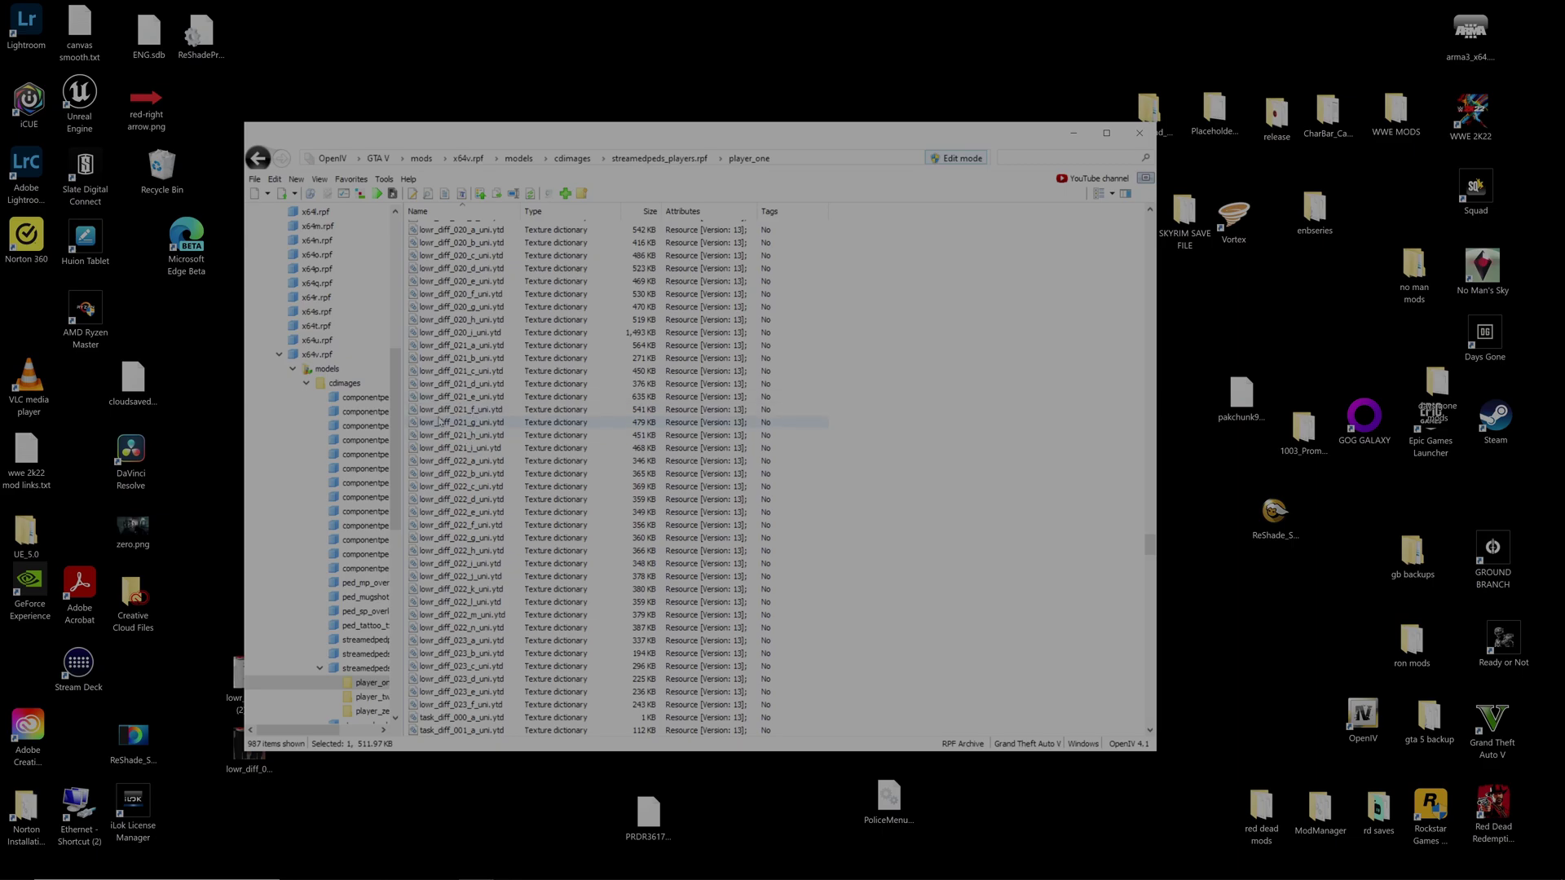
pyautogui.click(463, 409)
pyautogui.doubleClick(463, 409)
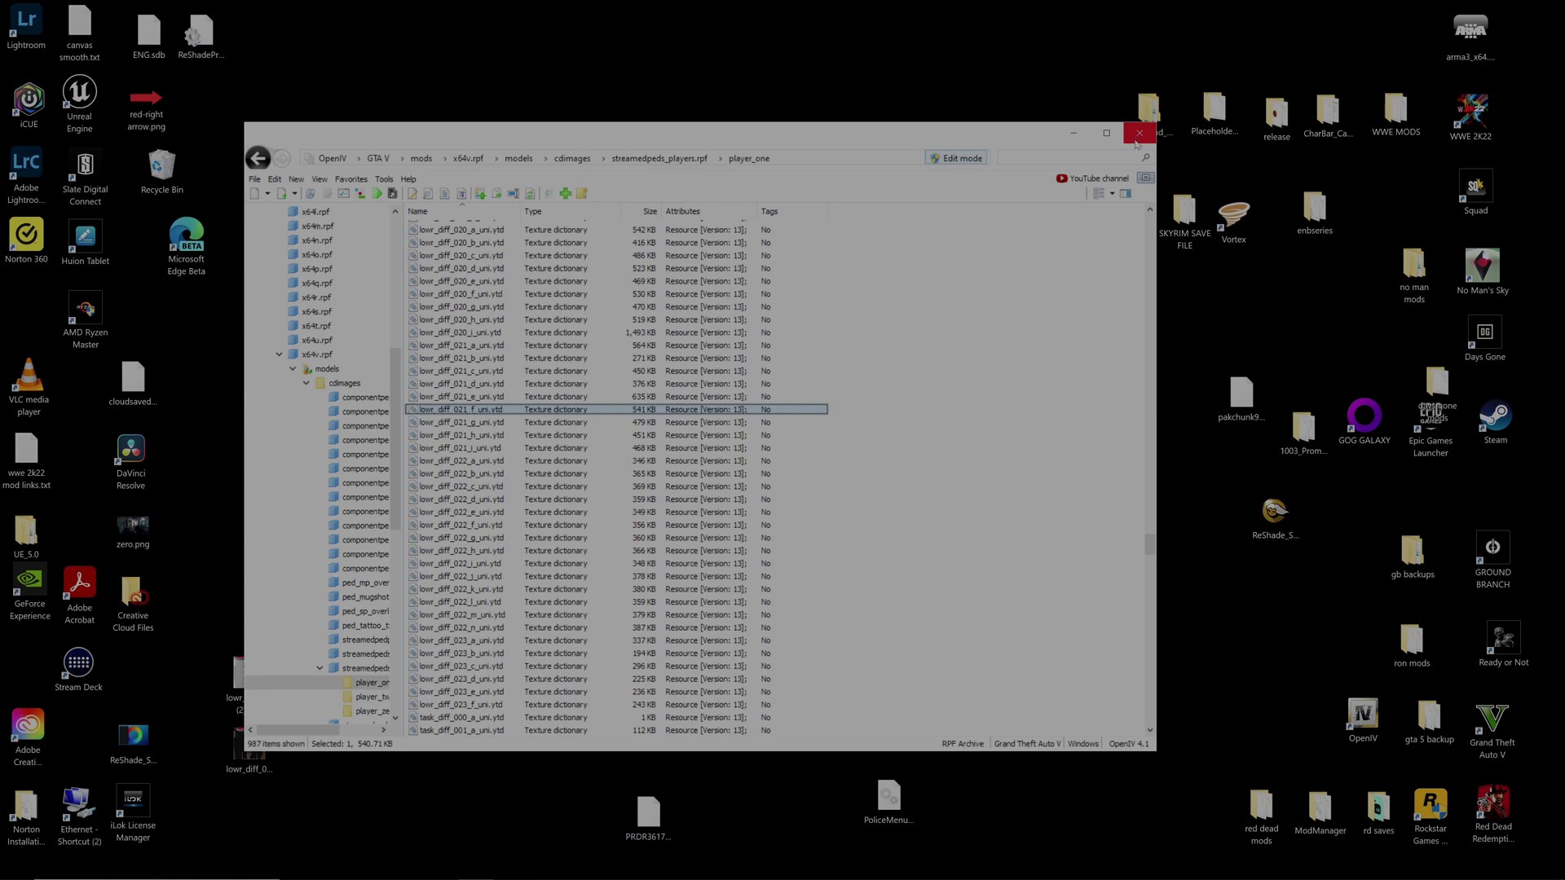
pyautogui.click(1137, 144)
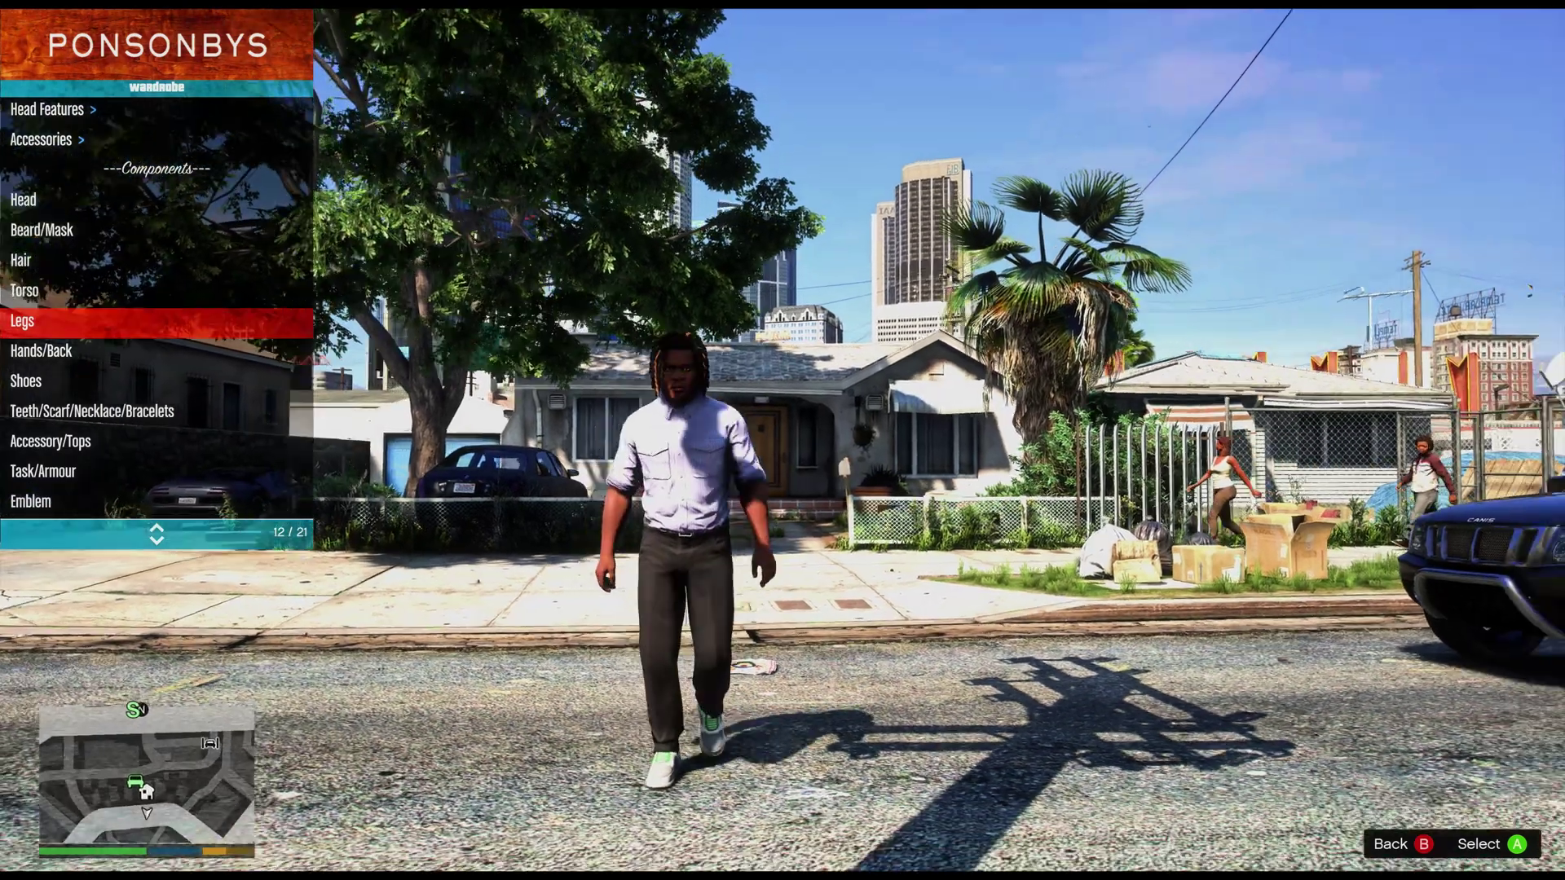
# In the Ponsonbys wardrobe, switch Franklin's Legs to type 20 for the grey faux jeans
pyautogui.press('Return')
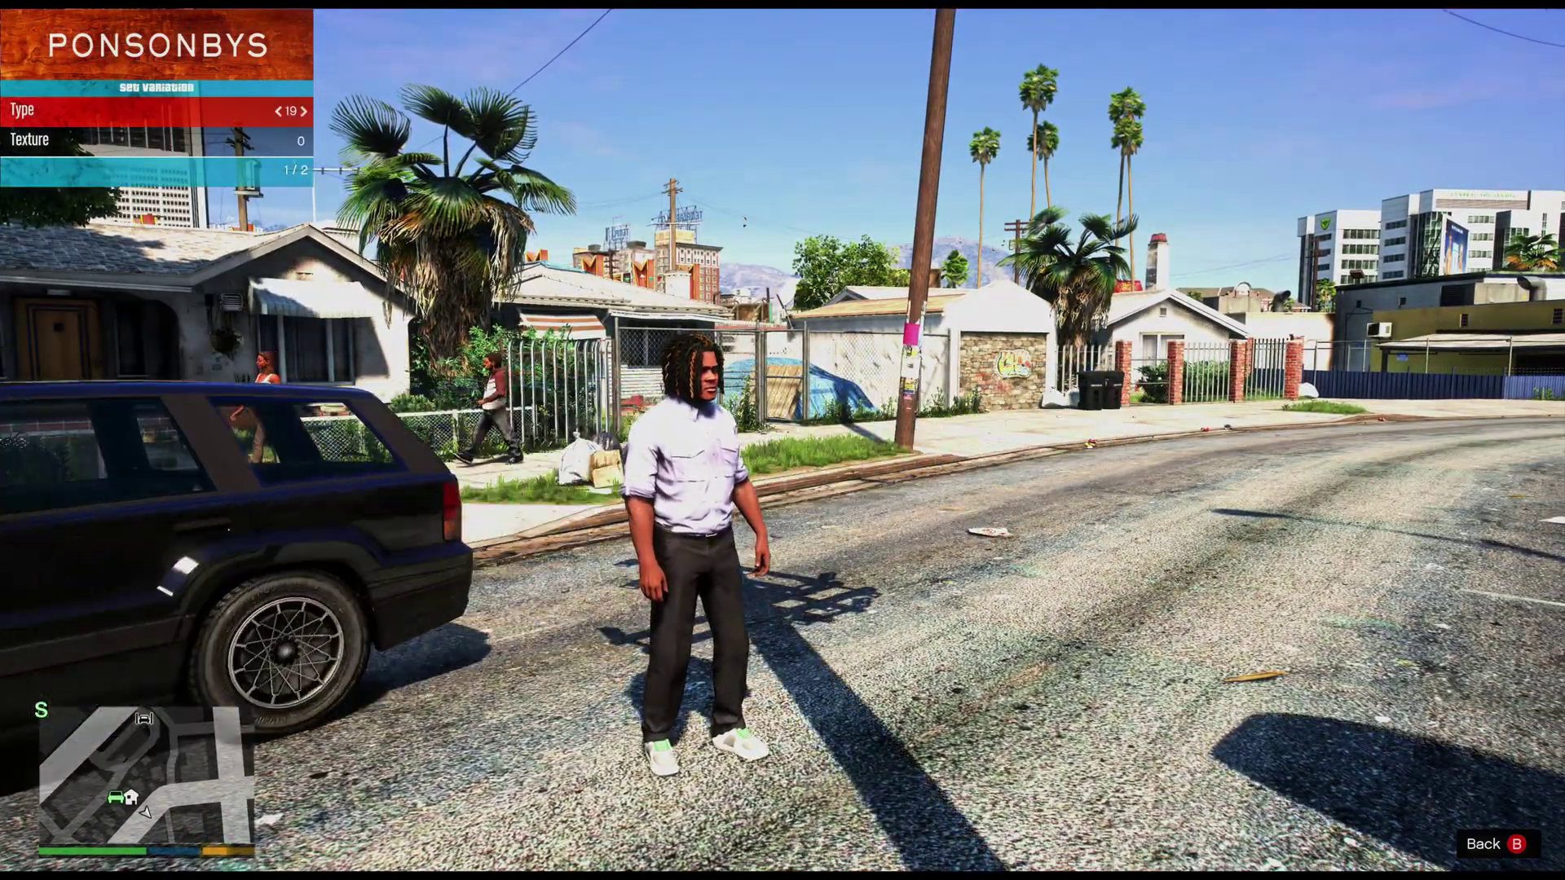
pyautogui.press('Right')
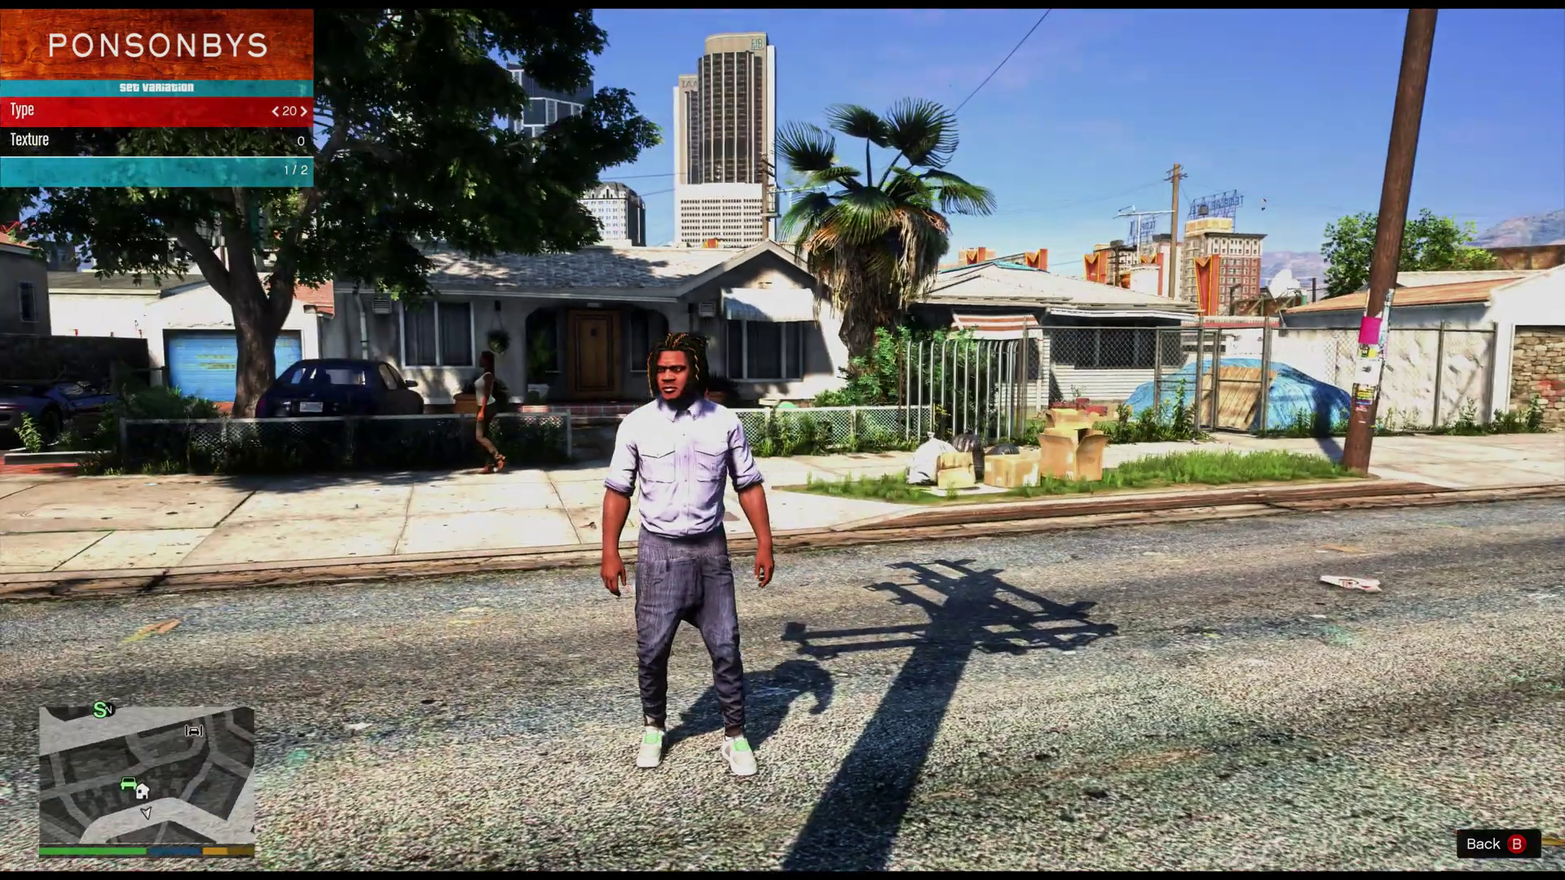